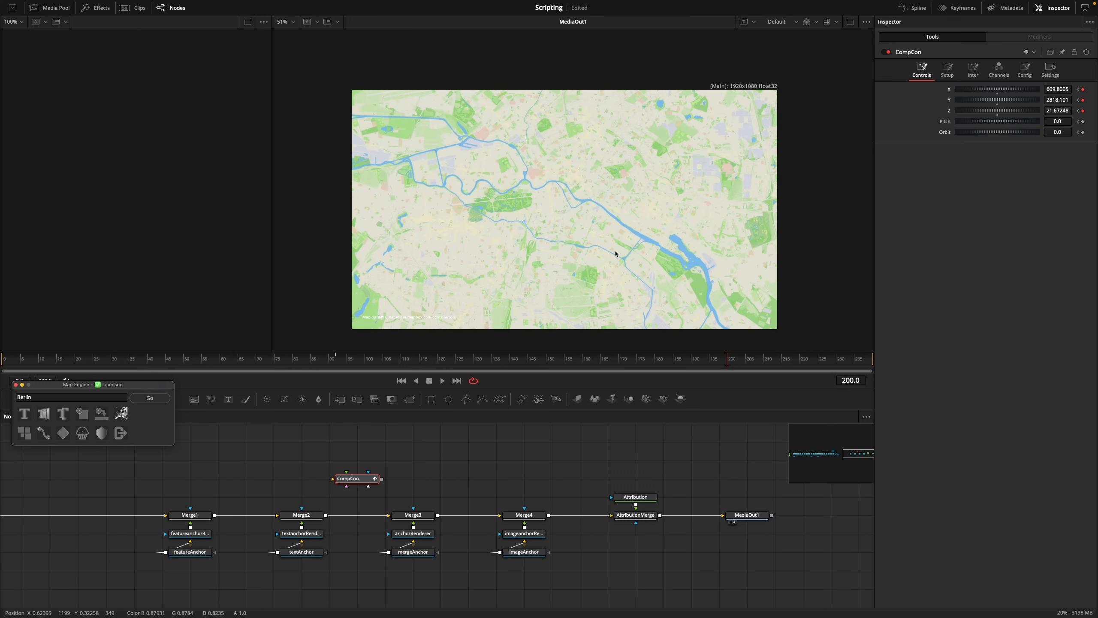
Add a Map Engine text label at the current Berlin map view and change its wording to "Berlin"
click(21, 414)
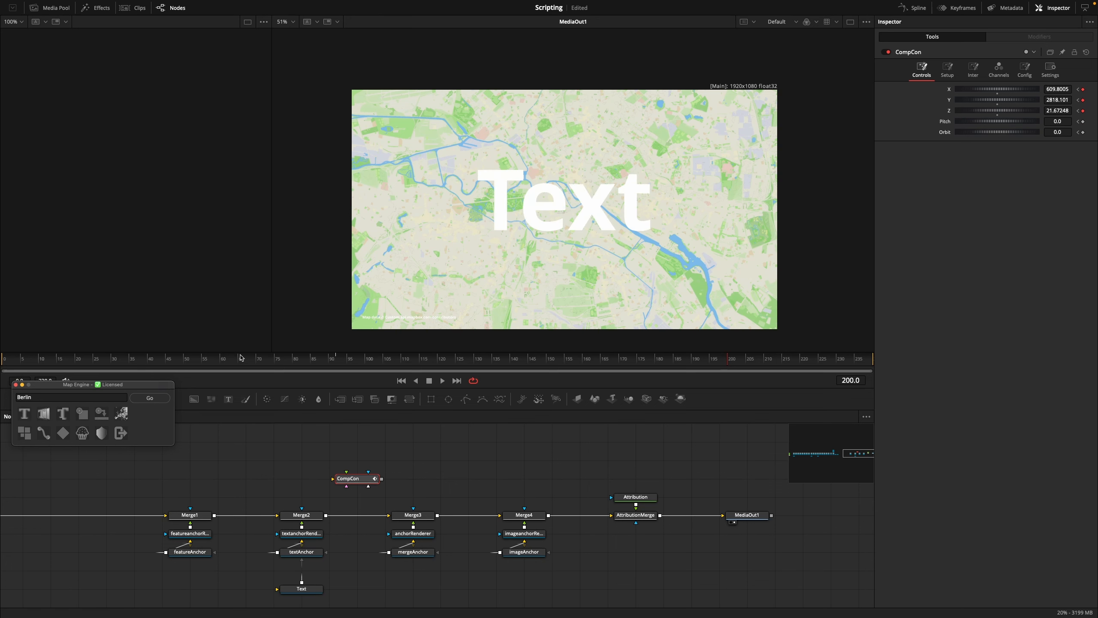
scroll(351, 555, left, 5)
scroll(351, 554, down, 3)
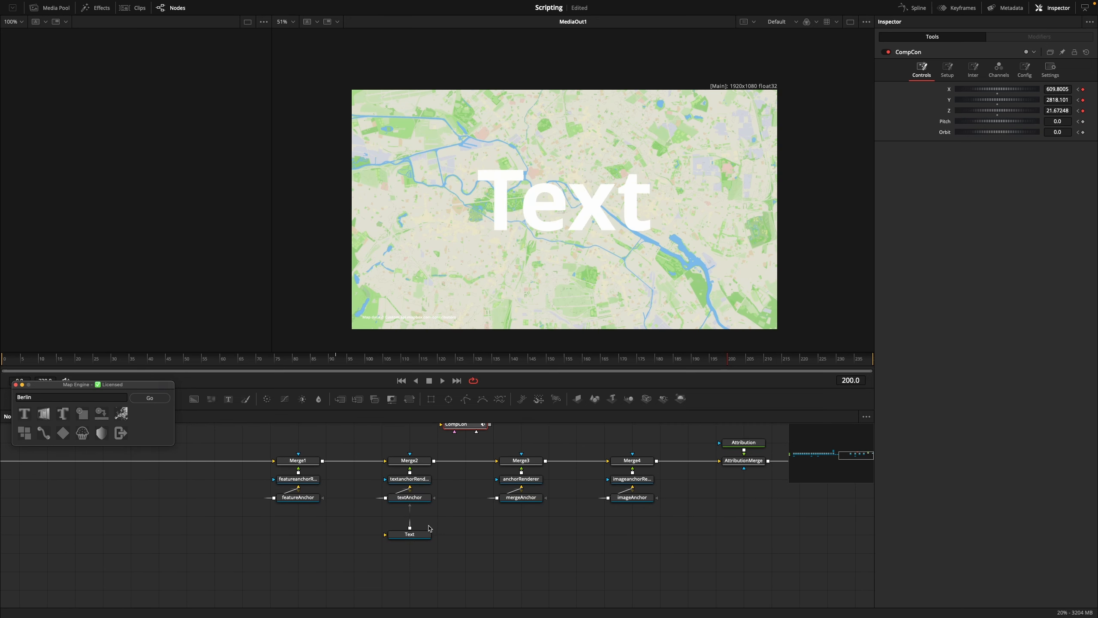
click(409, 534)
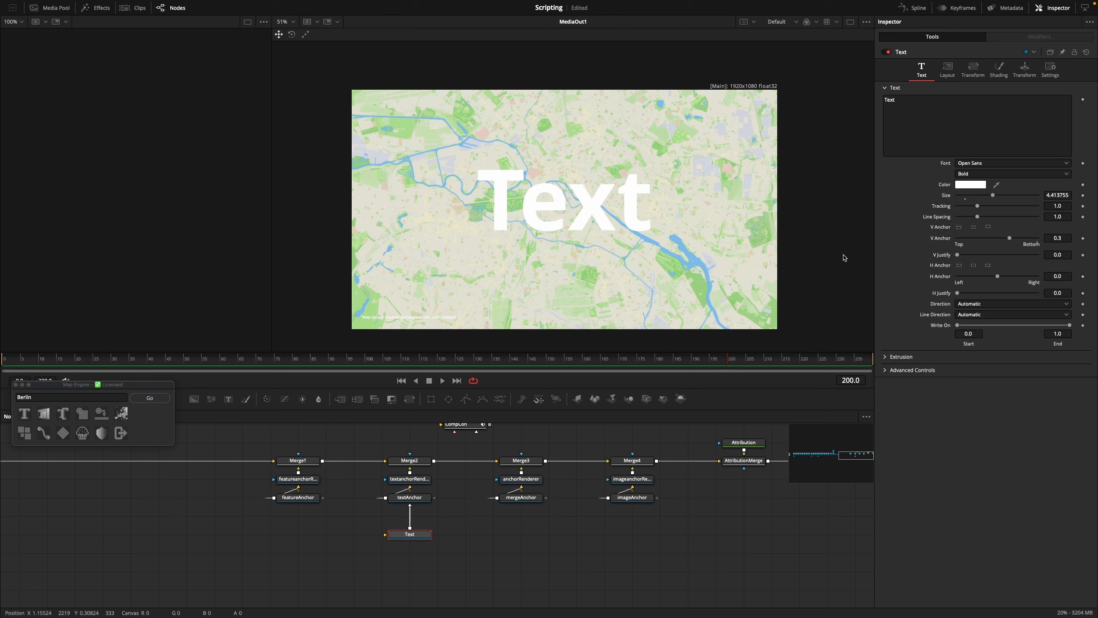
click(911, 108)
key(BackSpace)
key(BackSpace)
key(BackSpace)
key(BackSpace)
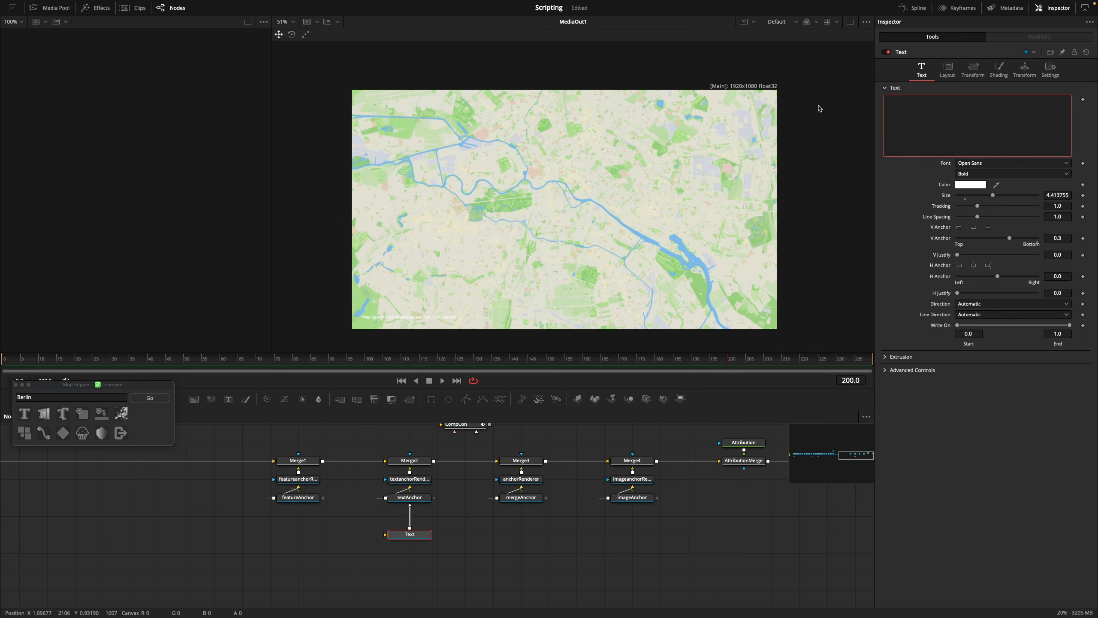
text(Berlin)
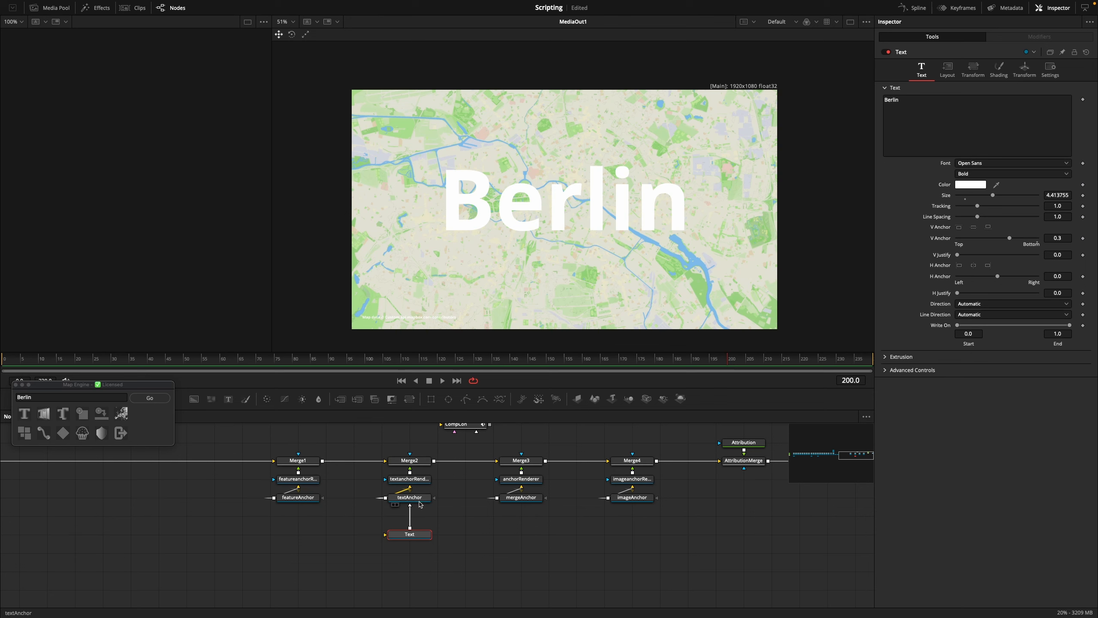
Add a parallax text reading "World" to the whole-world view before the zoom and play back the animation
click(311, 360)
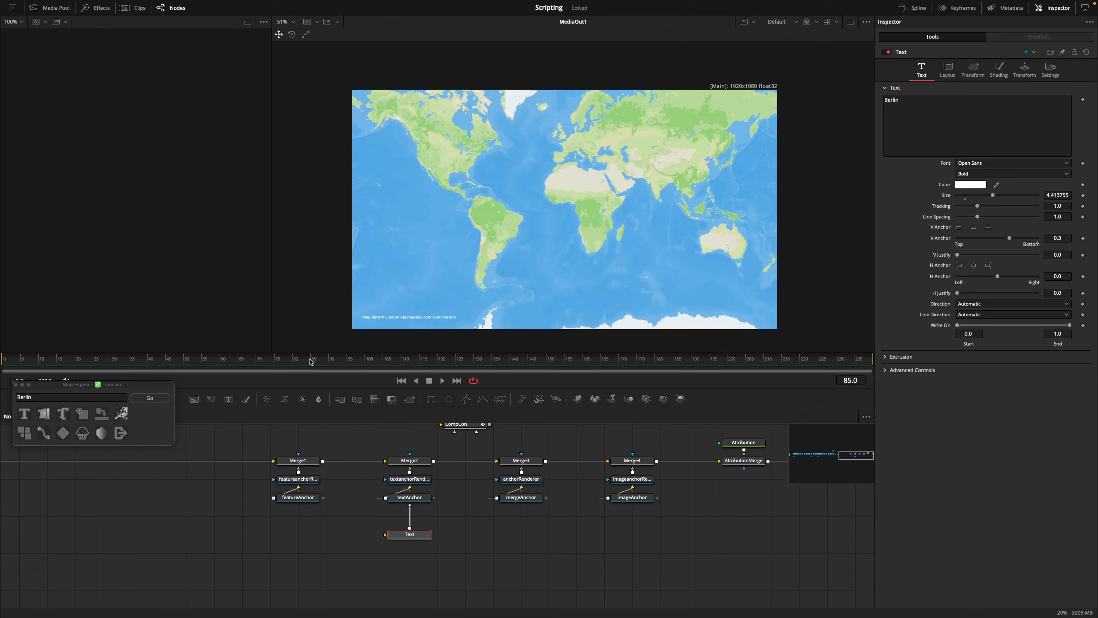
click(58, 417)
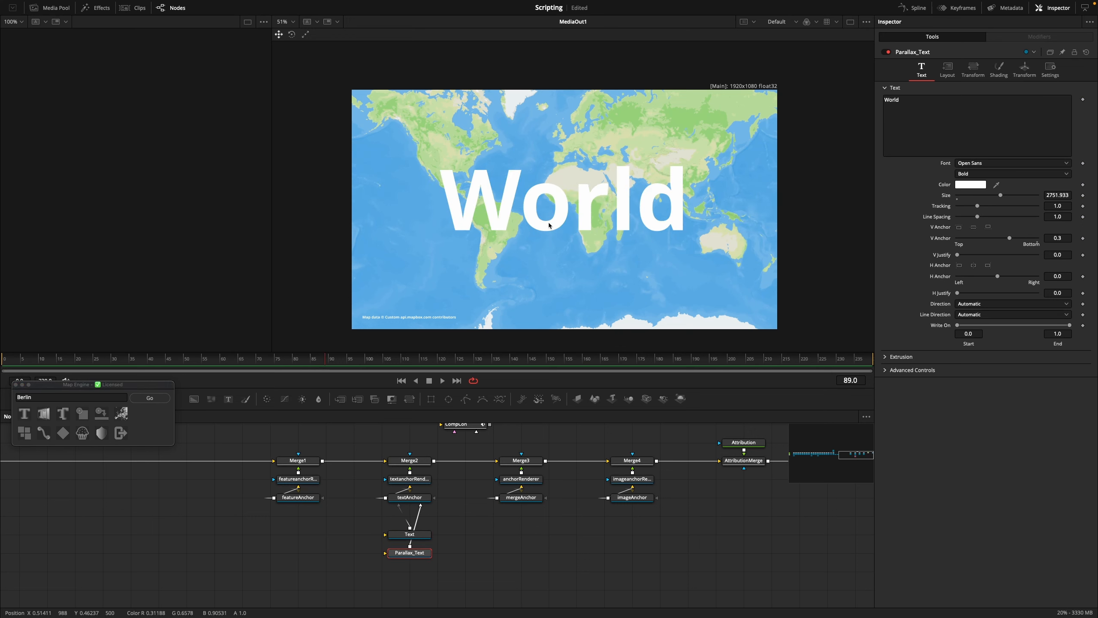
drag(342, 371, 716, 359)
key(space)
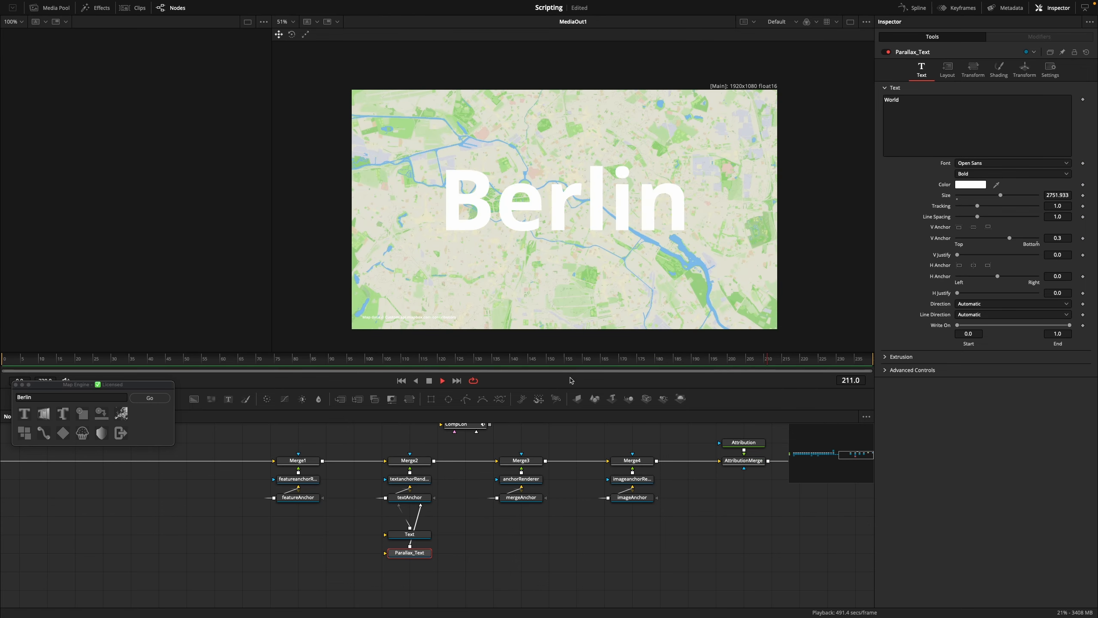
click(596, 362)
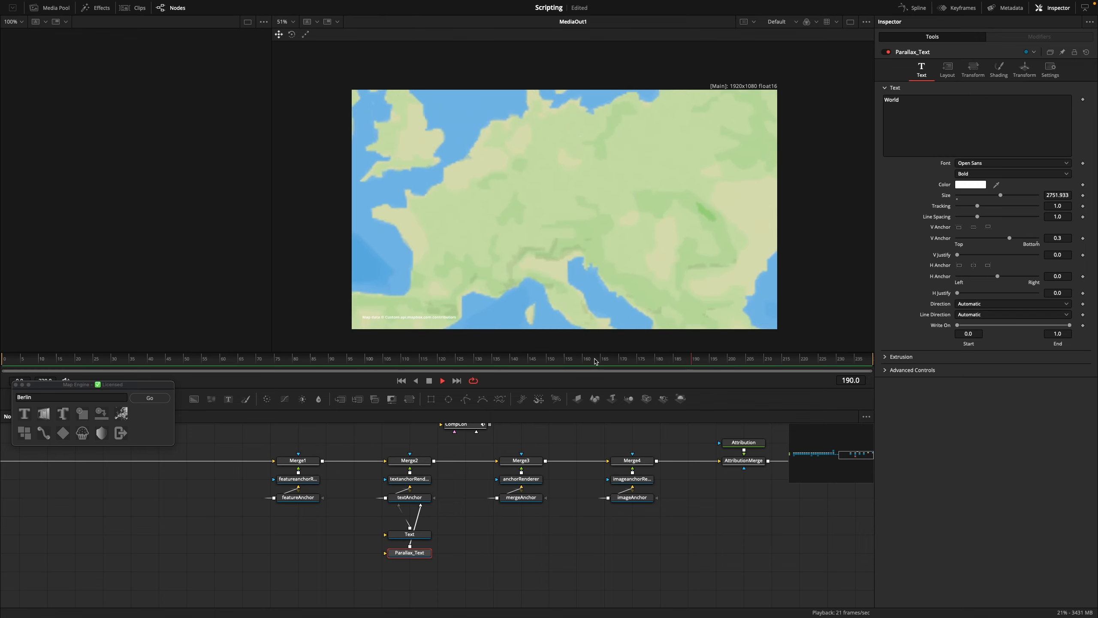
drag(595, 362, 290, 373)
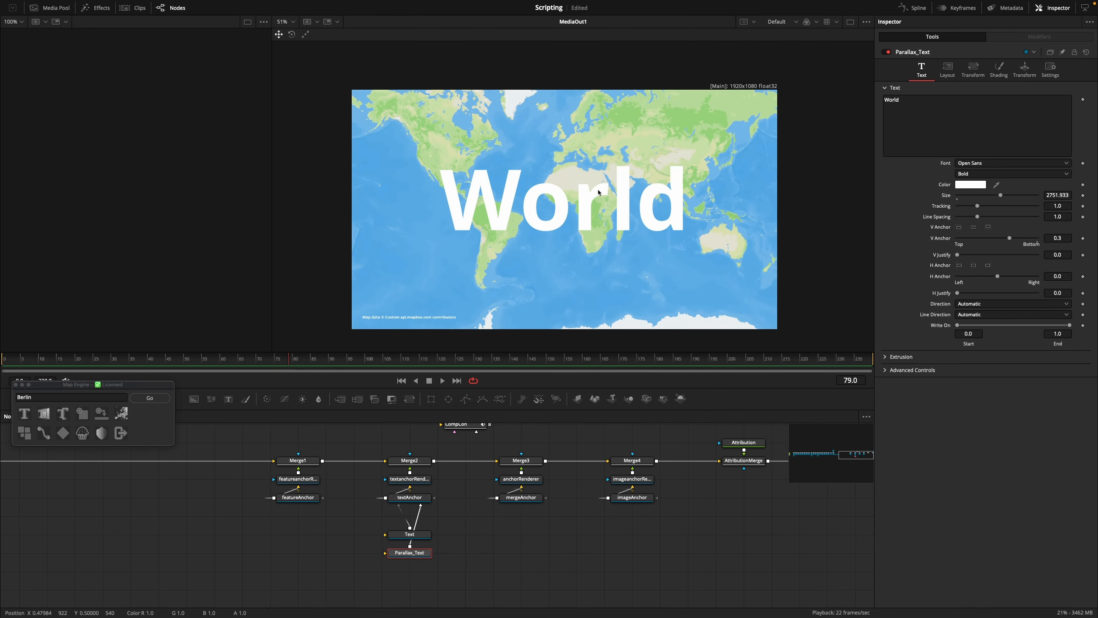
Show the CompCon animation curves in the spline editor, apply Map Engine's easing to them, and play the zoom
click(912, 8)
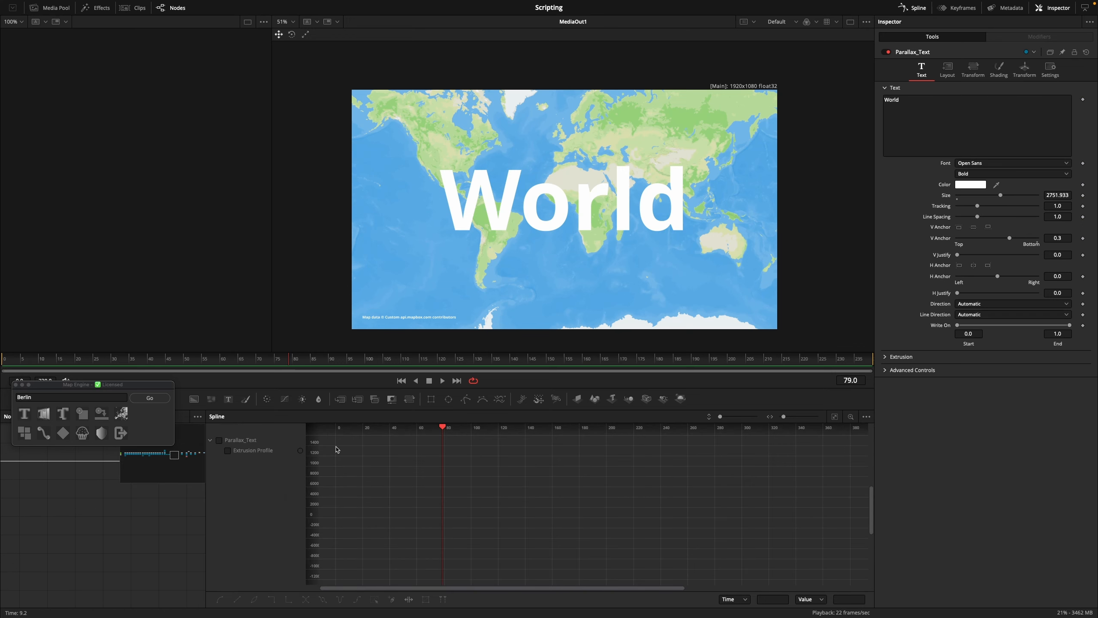
drag(162, 500, 13, 550)
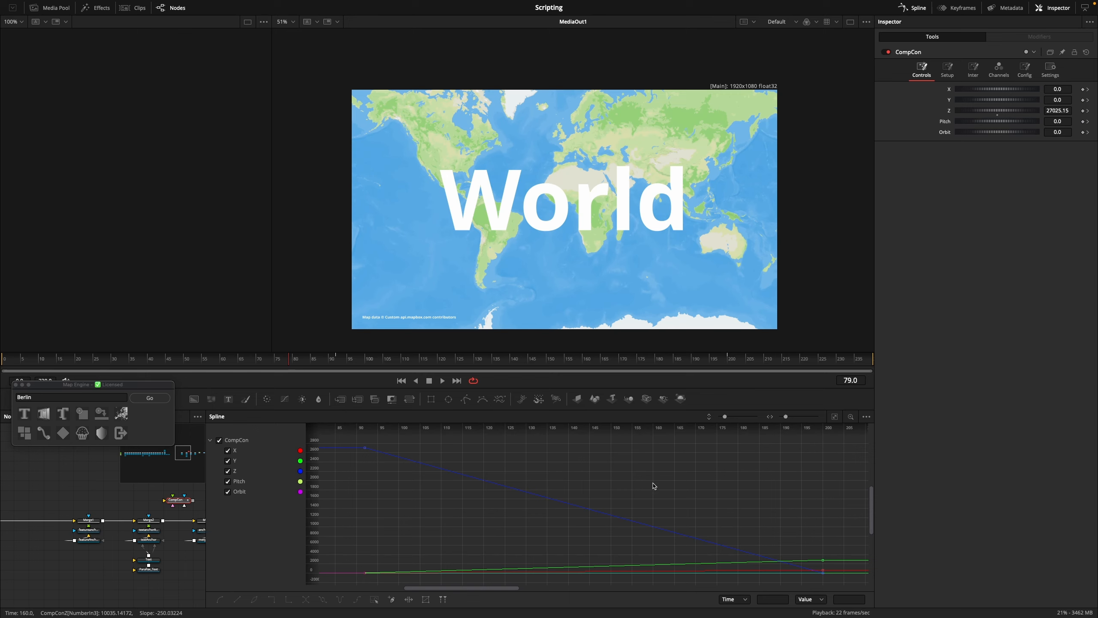
click(42, 434)
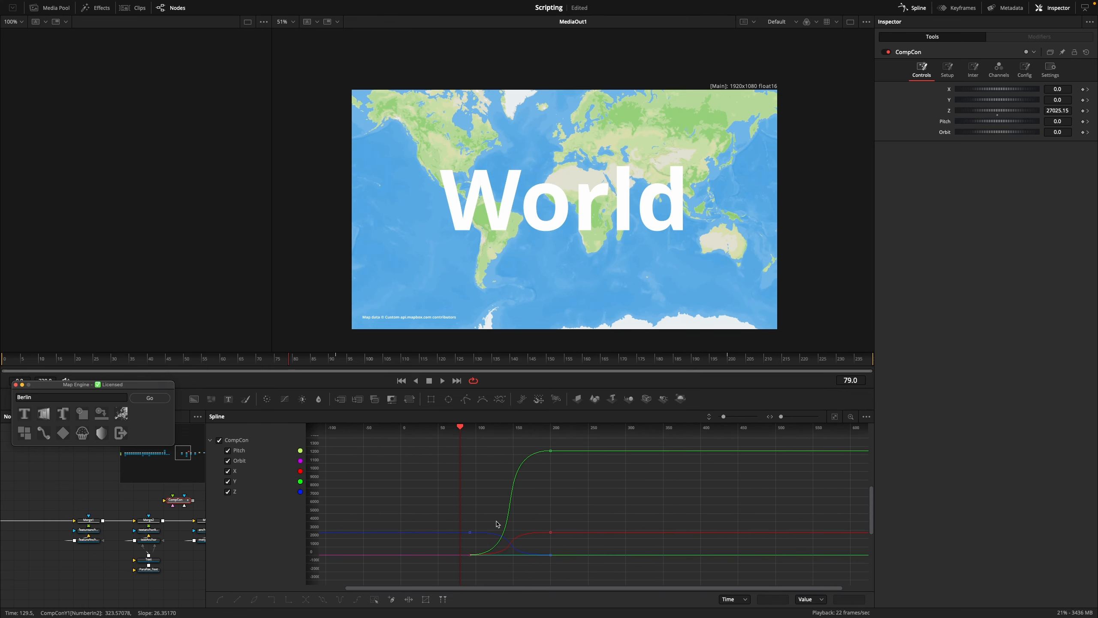
click(321, 357)
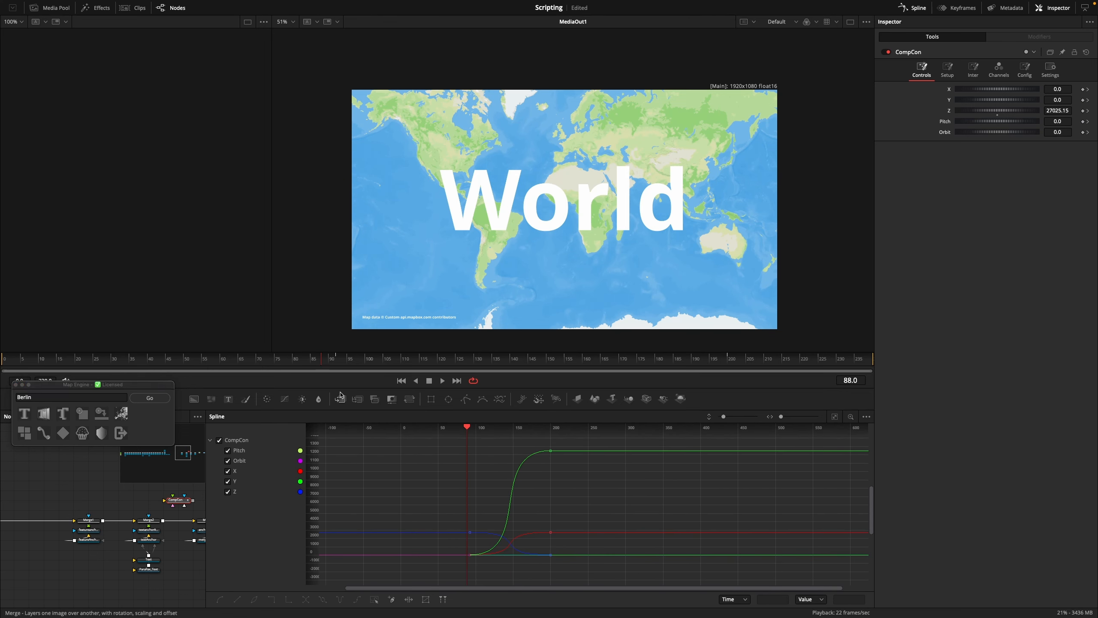
key(space)
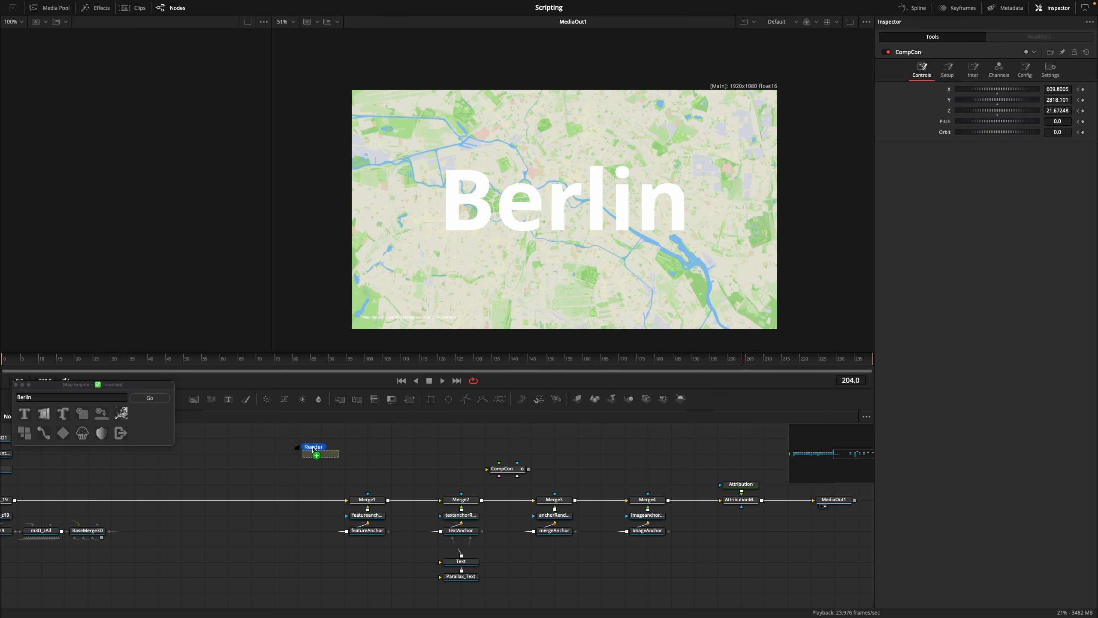
Bring the Render clip into the node graph and attach it to the Berlin map view at frame 204 using Selected Node to View
drag(312, 446, 351, 446)
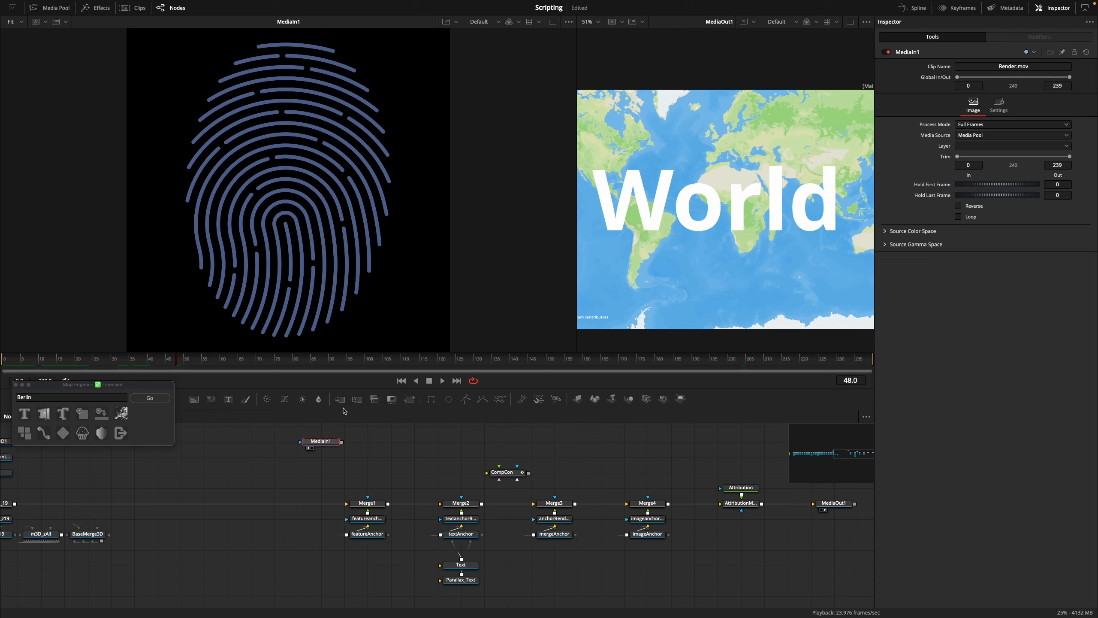
drag(158, 361, 194, 361)
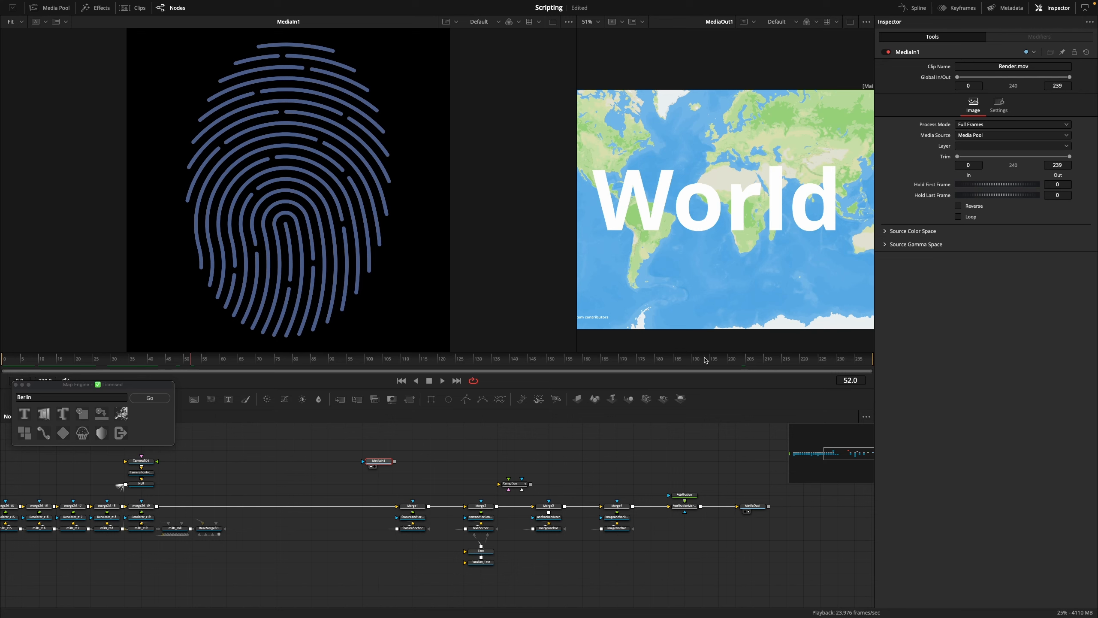
drag(706, 360, 744, 362)
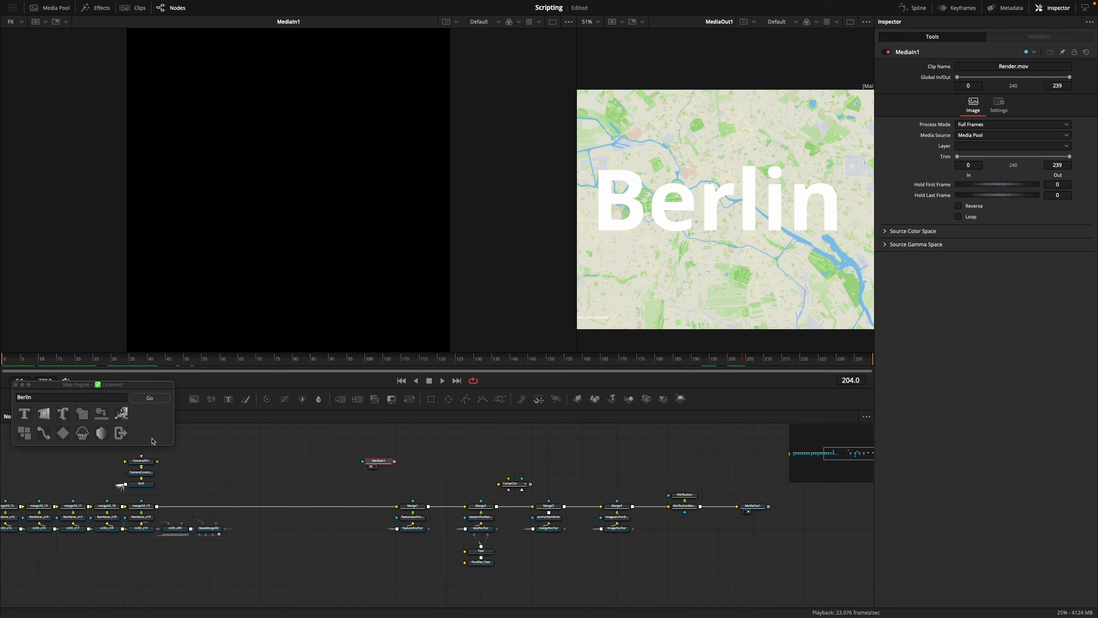
click(82, 416)
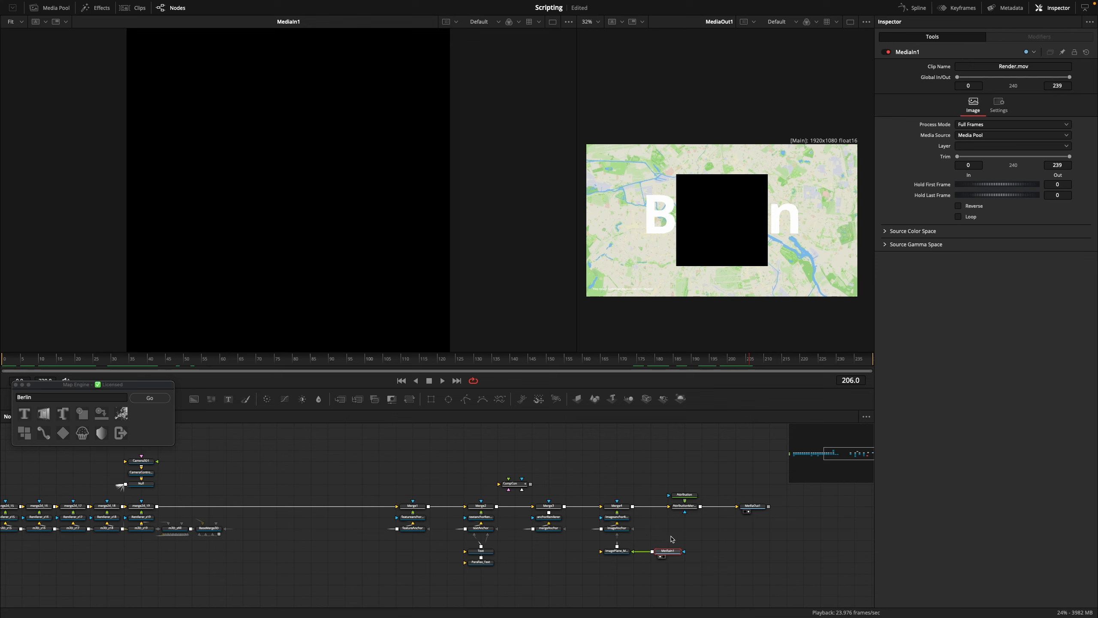
Trim the Render.mov clip to frames 0–50, with Hold First Frame set to 190 and Hold Last Frame to 705
mouse_move(625, 511)
click(985, 157)
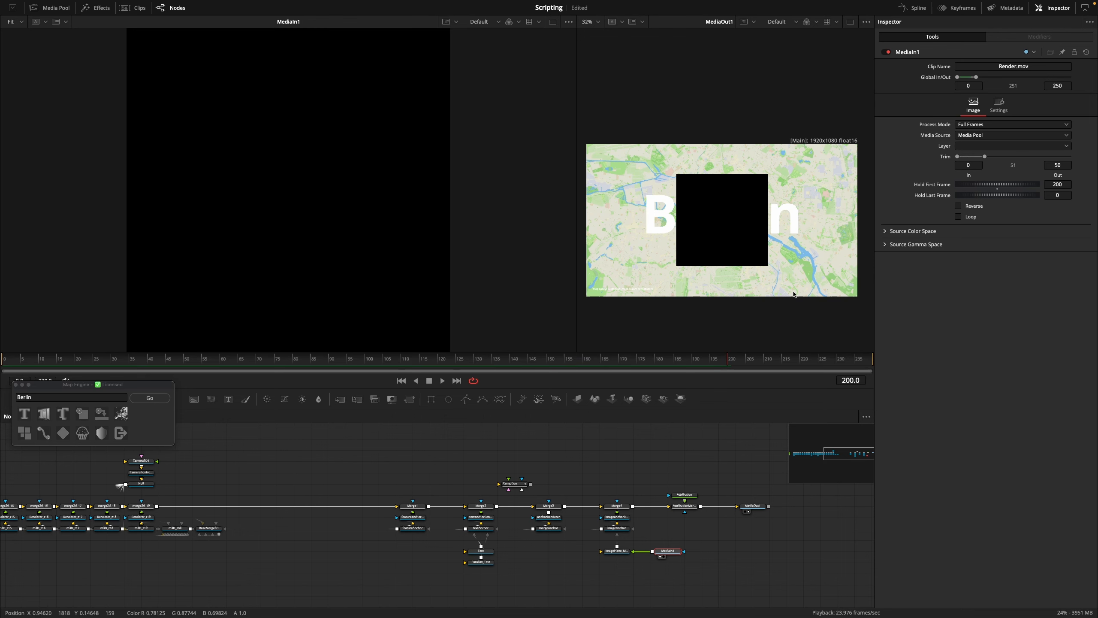
click(733, 360)
drag(733, 360, 854, 363)
drag(1062, 184, 1095, 195)
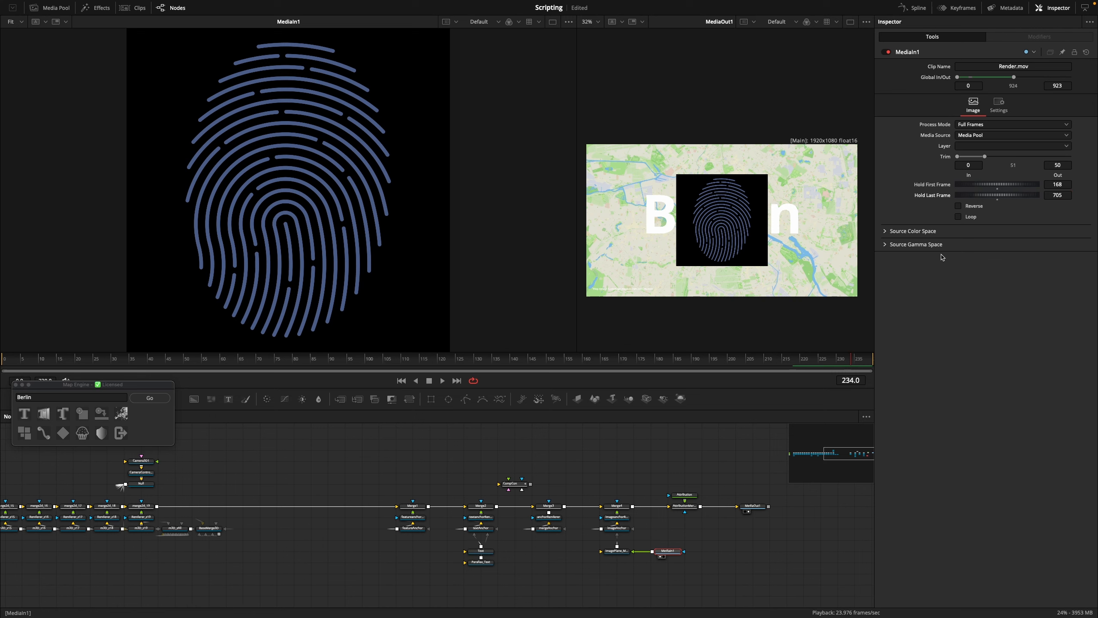
click(765, 359)
drag(1055, 185, 1069, 185)
click(838, 359)
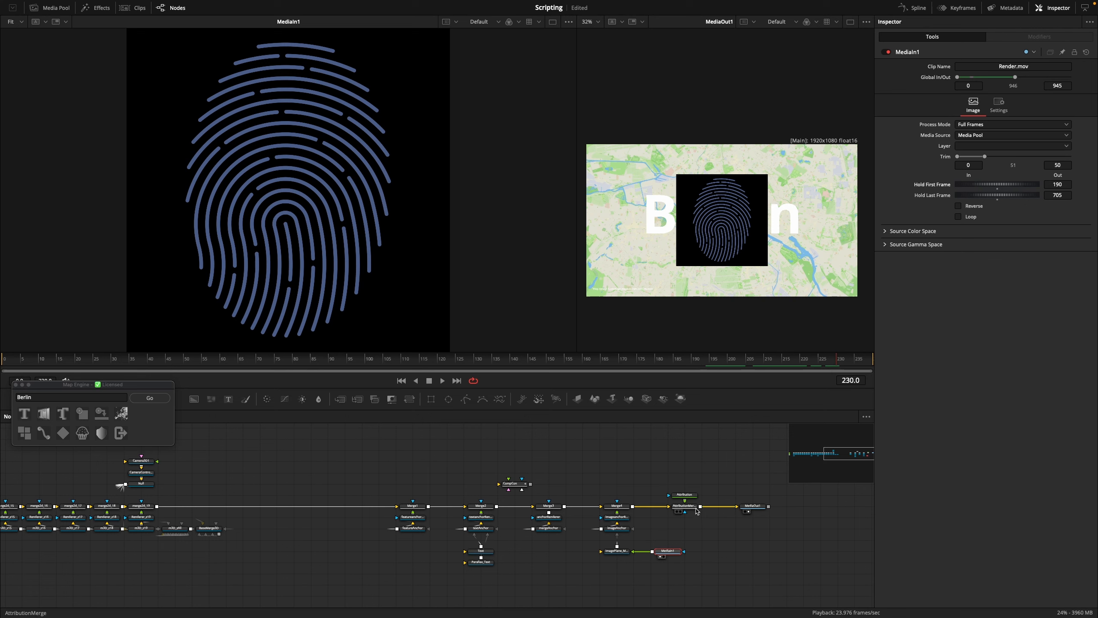
Move the MediaIn1 node farther from its image plane and insert a Luma Keyer between them
drag(668, 551, 735, 551)
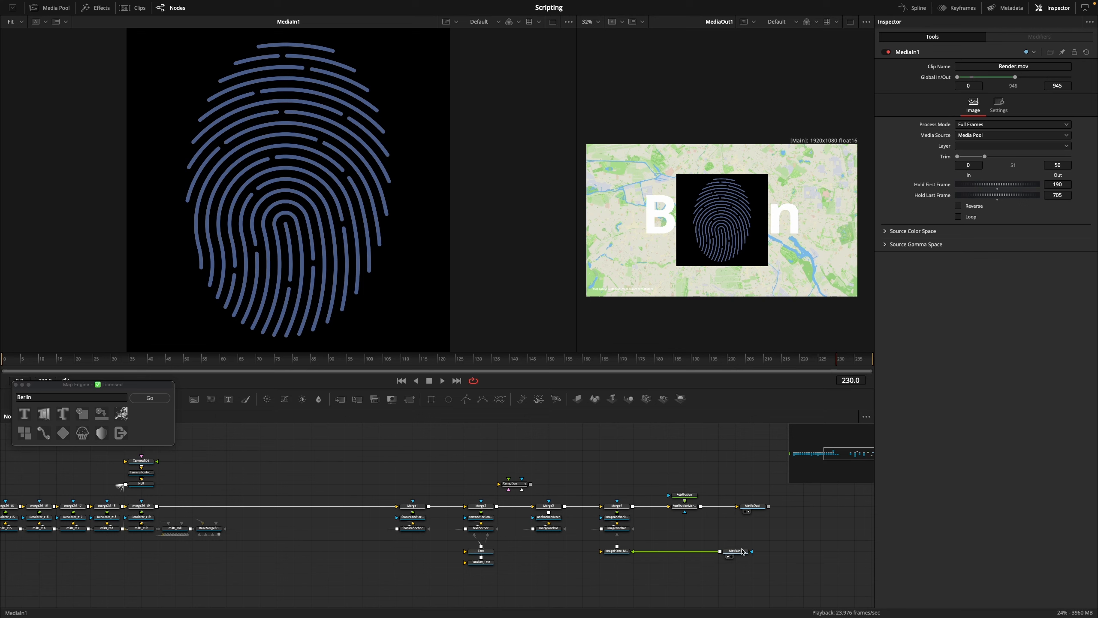
scroll(742, 556, up, 4)
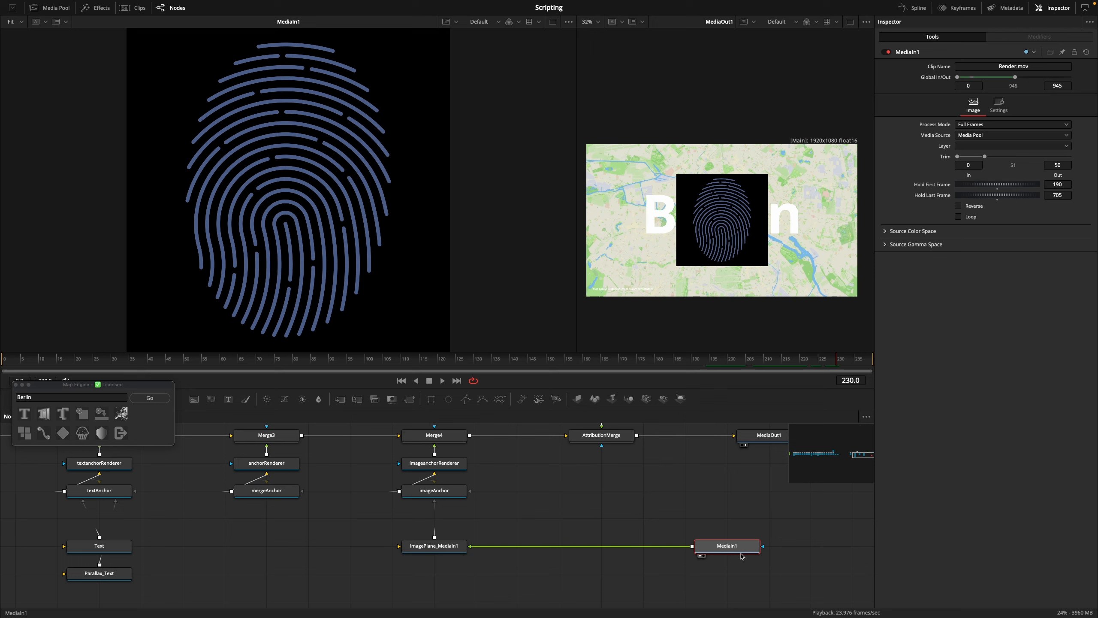
key(shift+space)
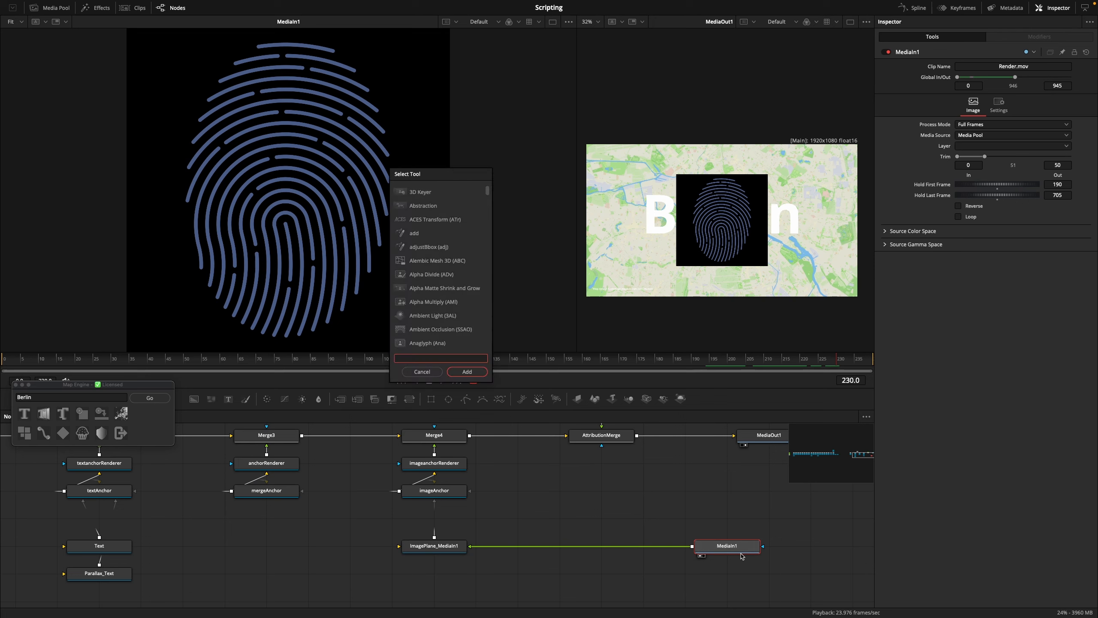
text(luma)
key(Return)
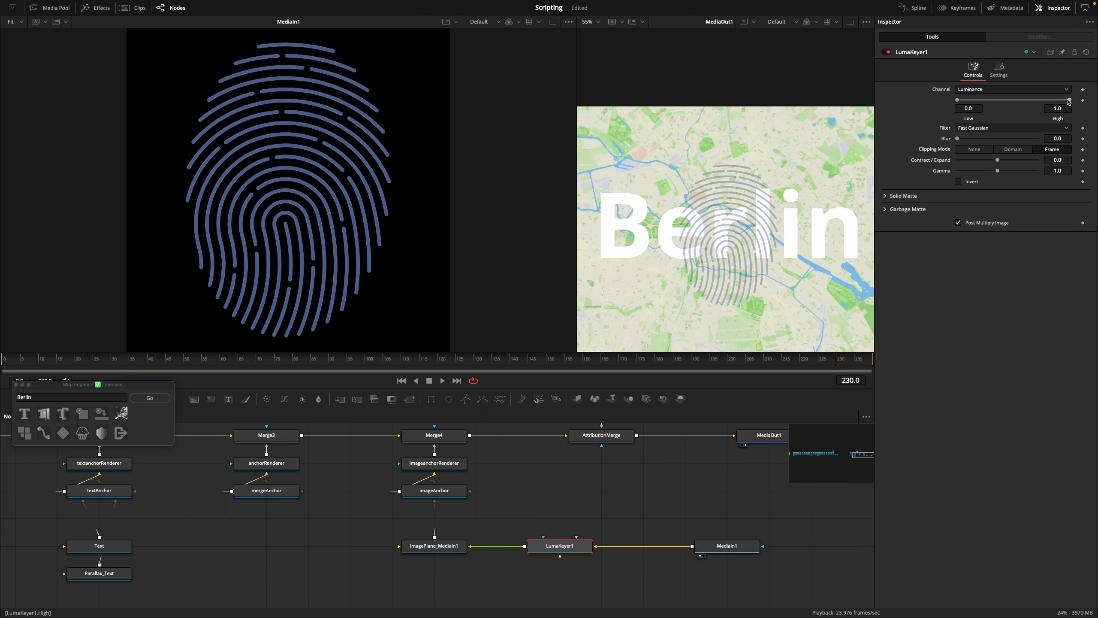
Lower the Luma Keyer's High threshold to 0.352, checking the edges of the fingerprint lines up close
drag(1069, 100, 977, 100)
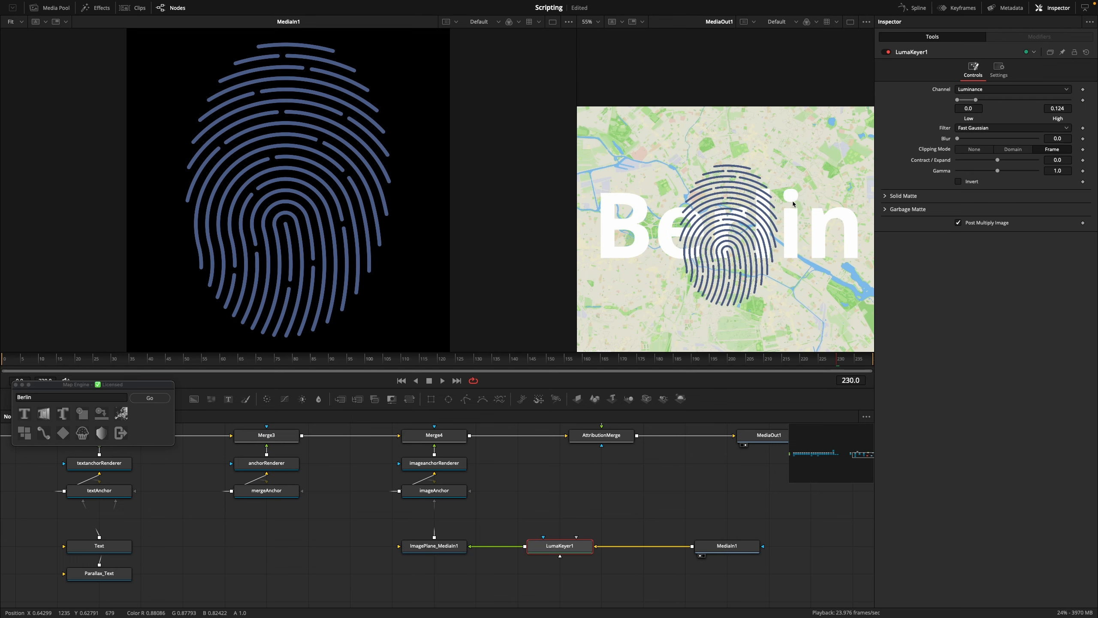
scroll(794, 203, up, 10)
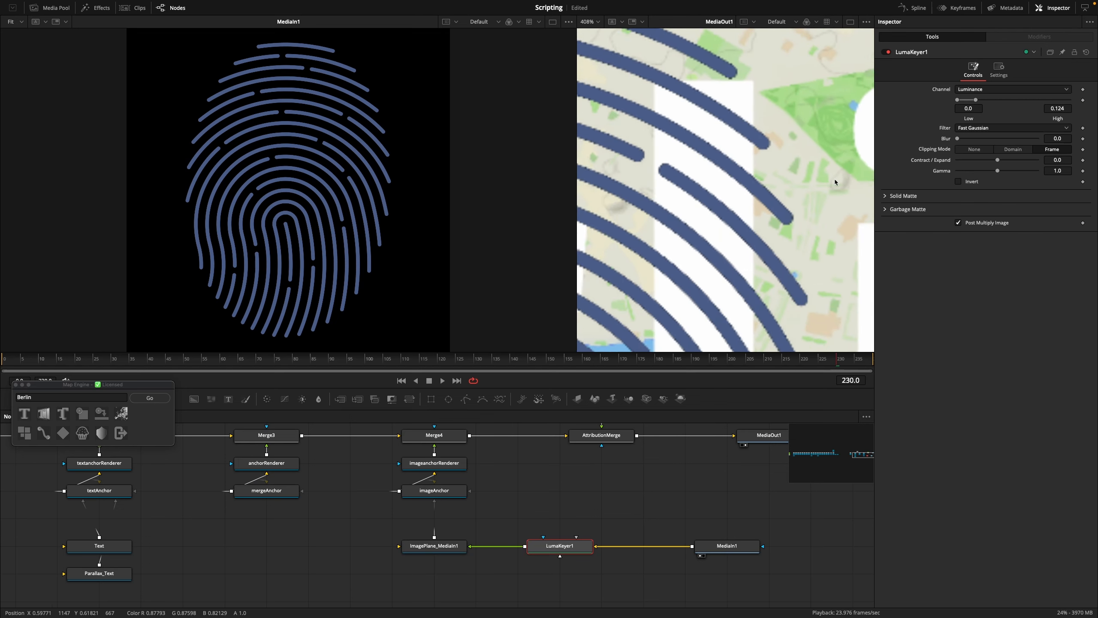
scroll(835, 180, left, 3)
drag(976, 102, 1000, 102)
scroll(841, 179, down, 6)
scroll(780, 197, down, 6)
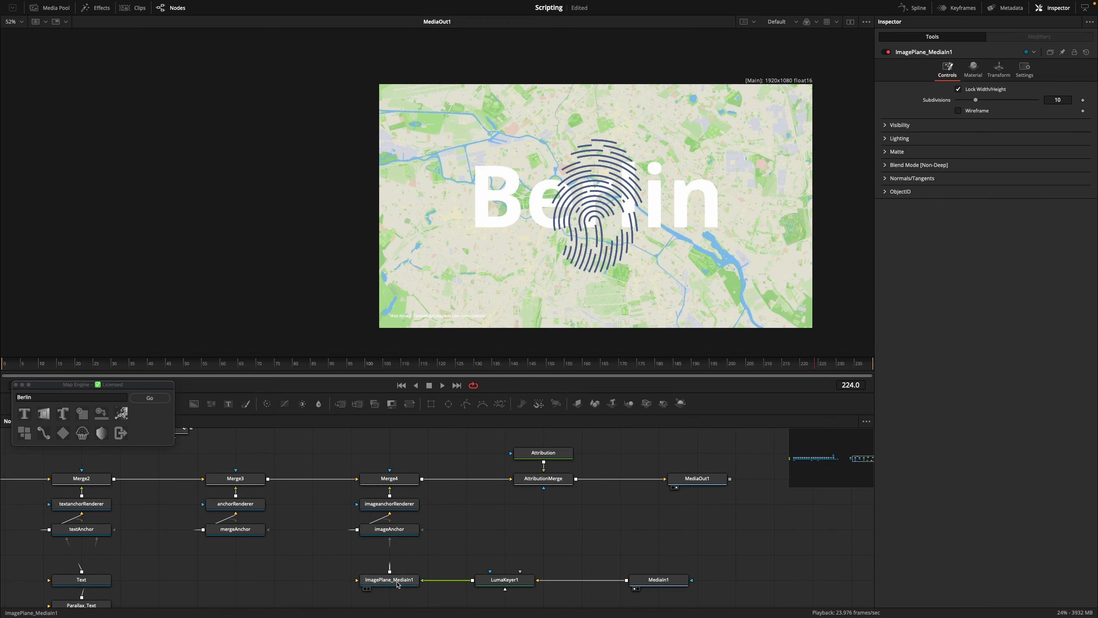
Reposition the fingerprint image plane beside the Berlin text at X 604.8765, Y 2818.421, and set its scale to 3.215755
click(398, 582)
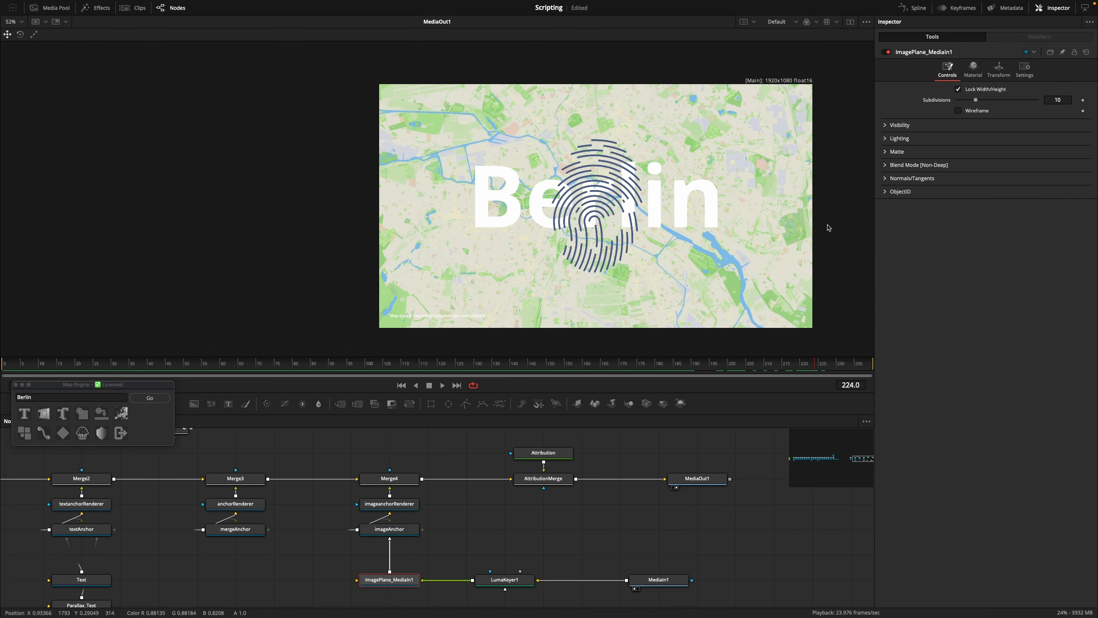
click(1000, 68)
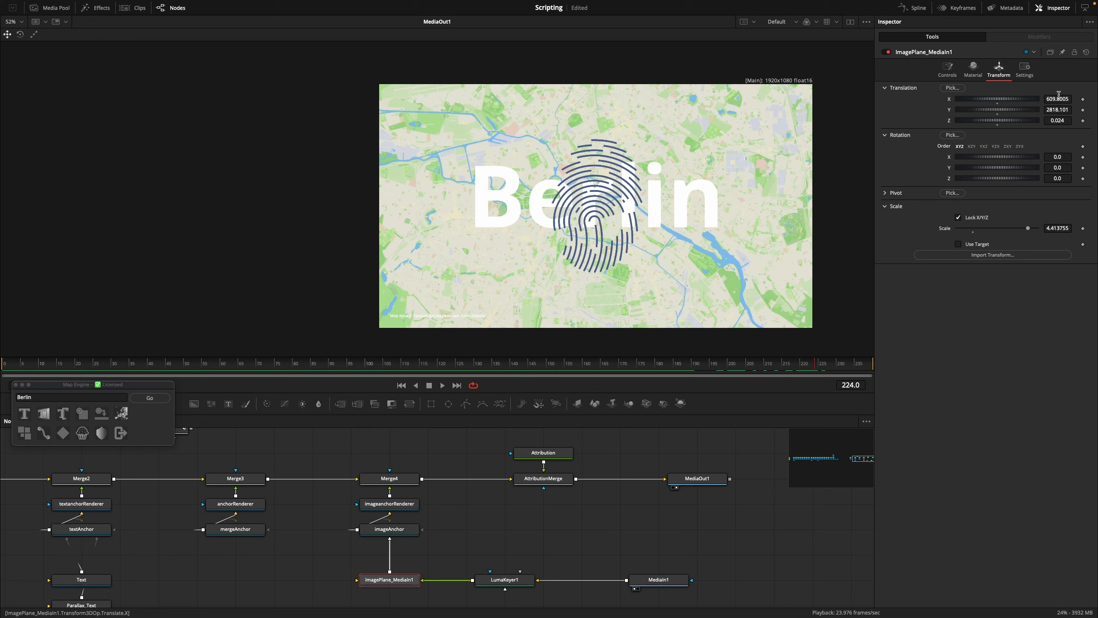
drag(1058, 99, 1018, 99)
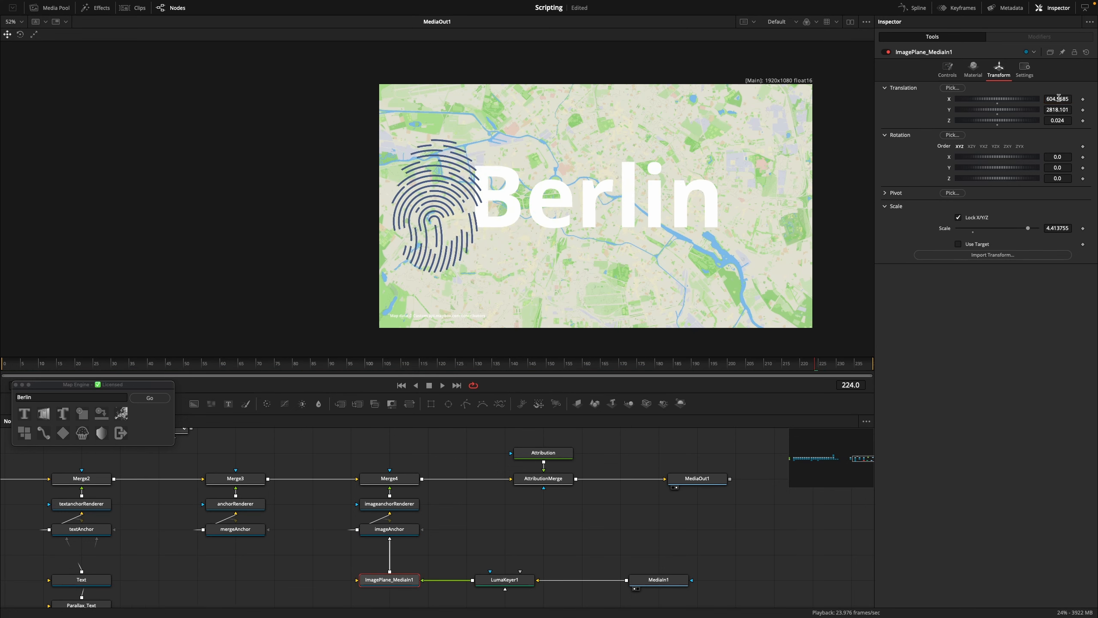
drag(1050, 228, 1024, 228)
click(315, 363)
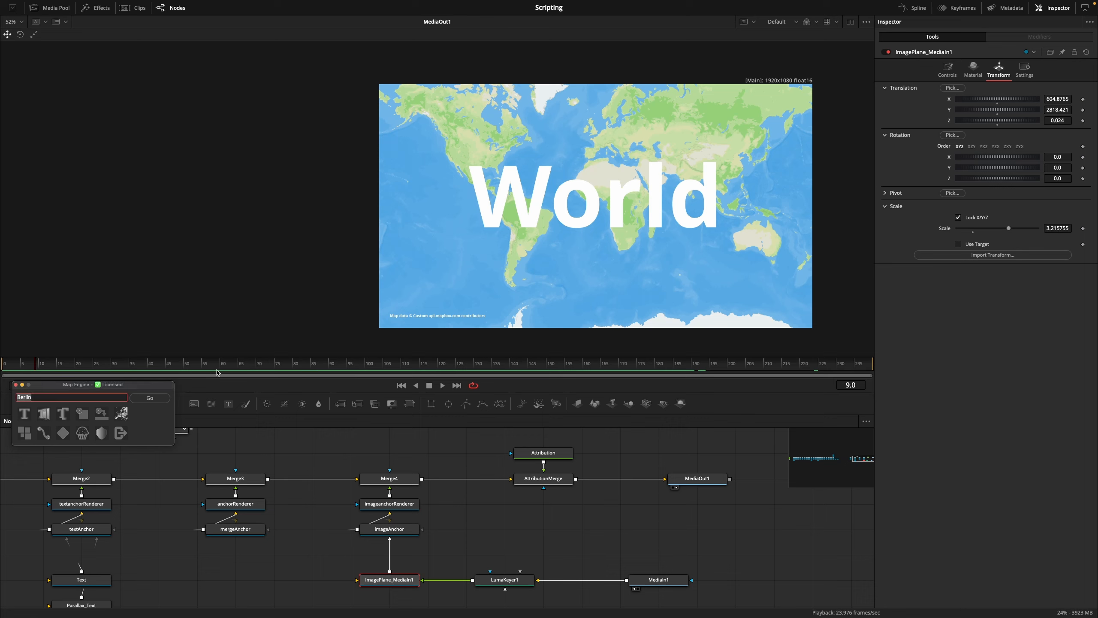
Search for Sydney in Map Engine to move the map view there at frame 9
text(Sydney)
key(Return)
Replace the Map Engine location with Australia to move the map view there at frame 9
drag(53, 397, 1, 397)
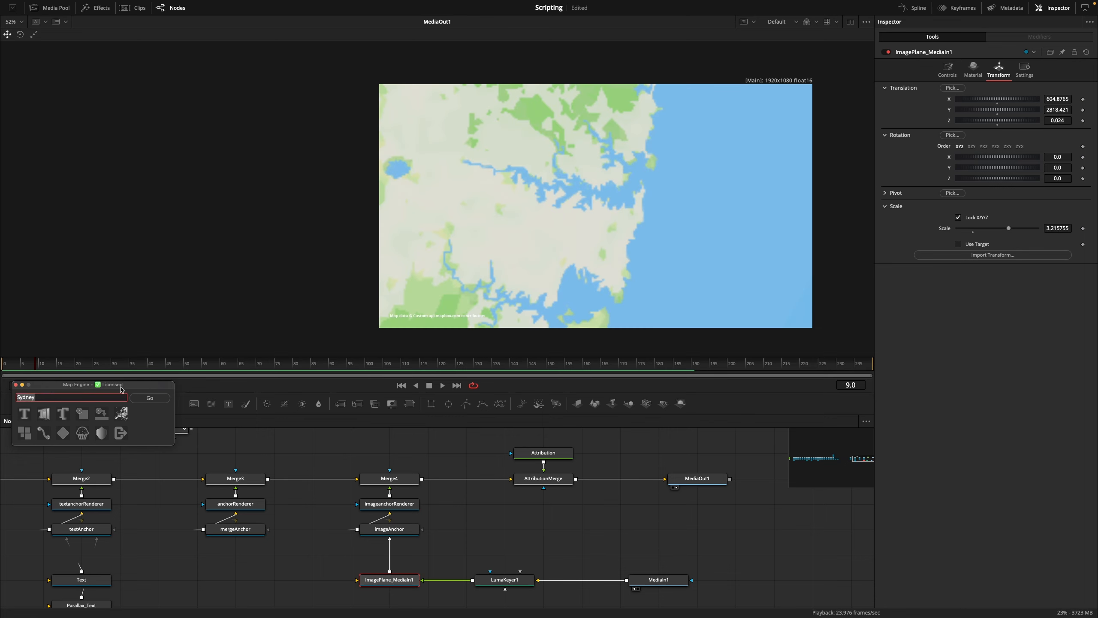
text(Australia)
key(Return)
scroll(555, 243, down, 1)
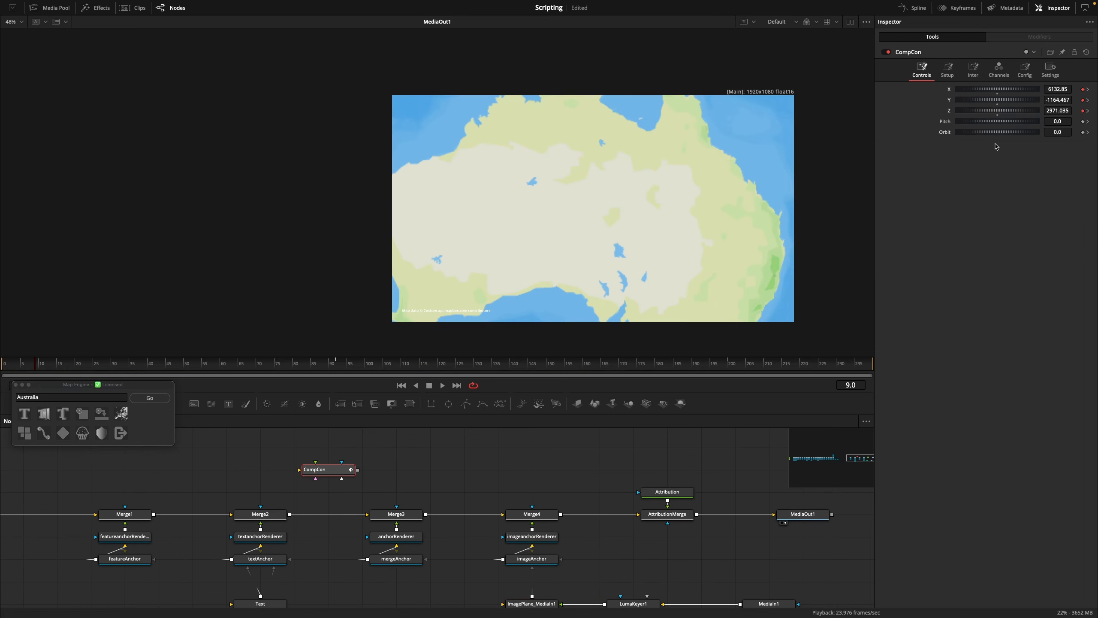
Set CompCon's Z at frame 9 to 5000, after trying 3400, to fit all of Australia in the frame
drag(1049, 109, 1068, 110)
click(1059, 111)
text(3400)
key(Return)
click(1062, 110)
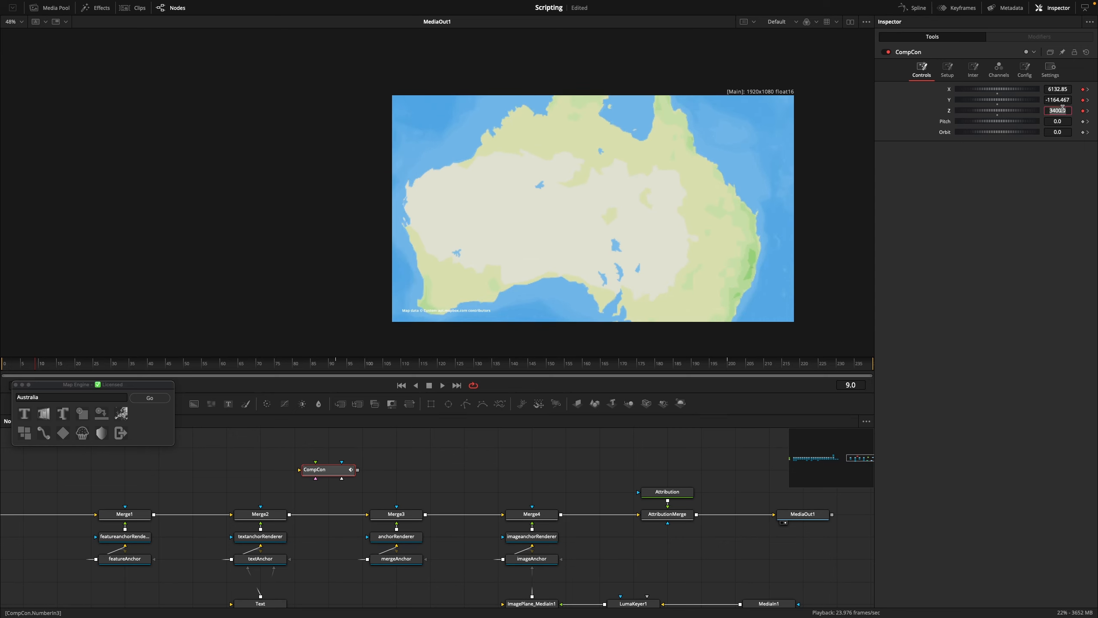
text(5)
key(Return)
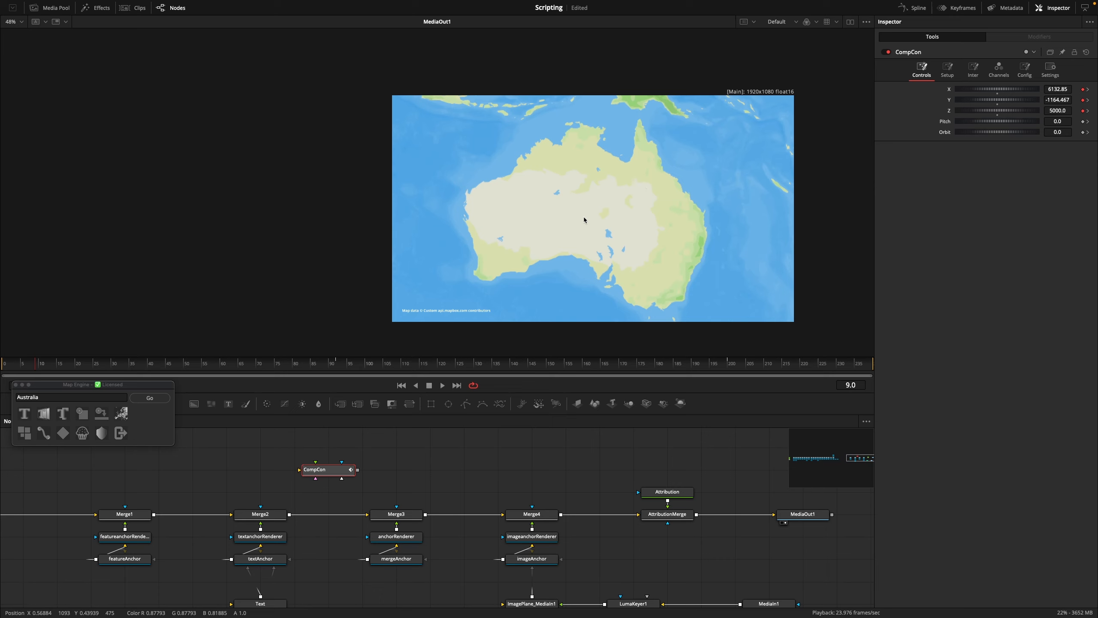
Load All Countries.geojson as map features, filter the list by "Austr" and select Australia [MultiPolygon] for import
click(121, 414)
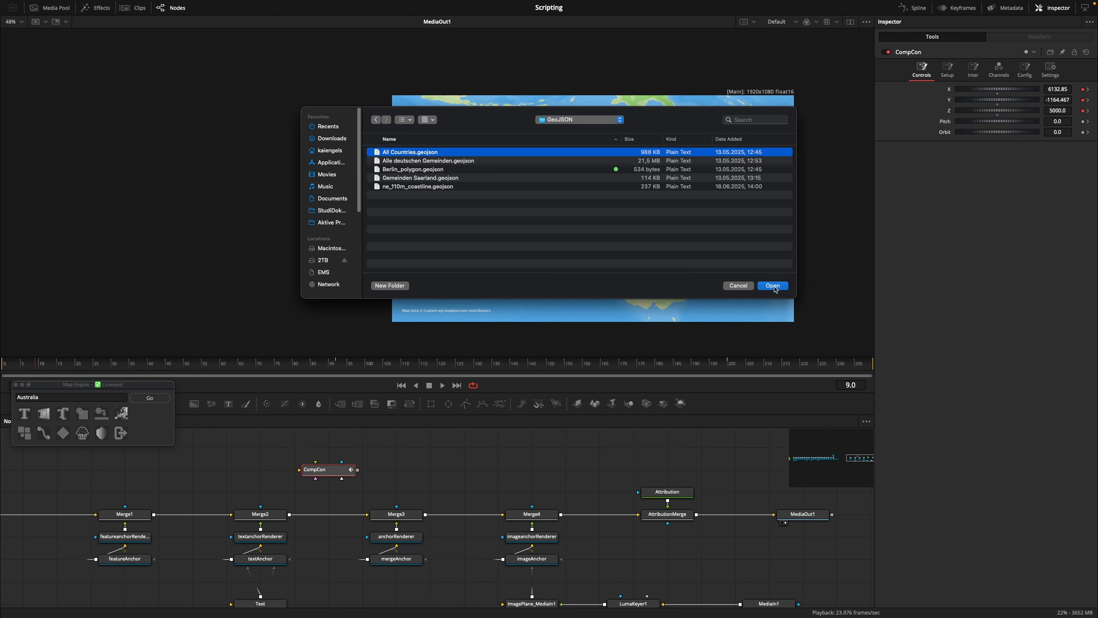
click(776, 288)
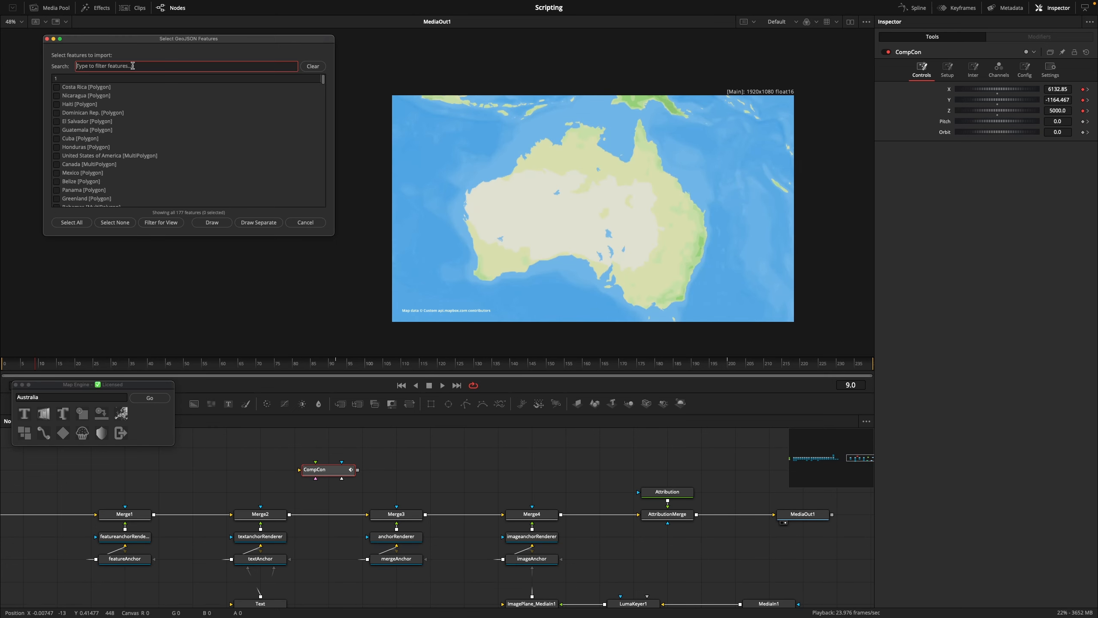
text(Austra)
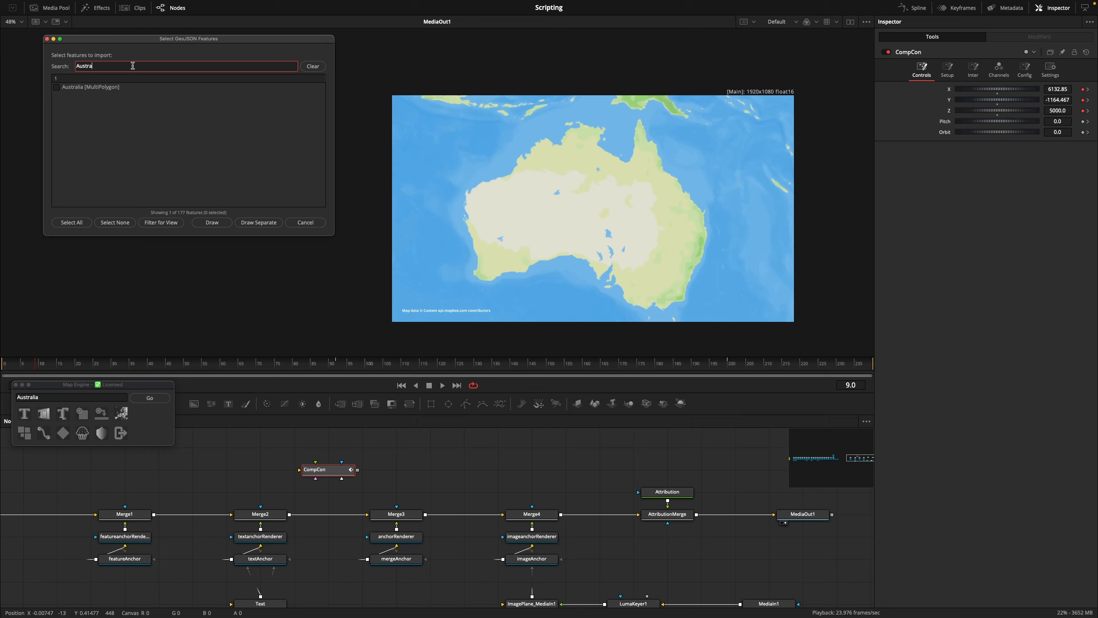
key(BackSpace)
click(56, 97)
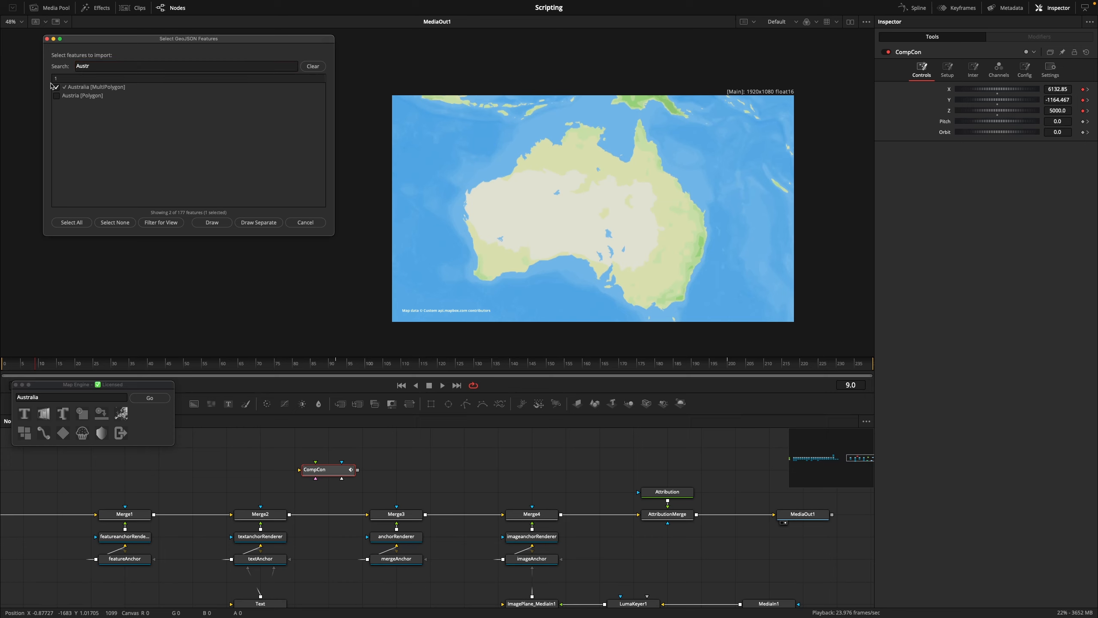
scroll(569, 125, up, 8)
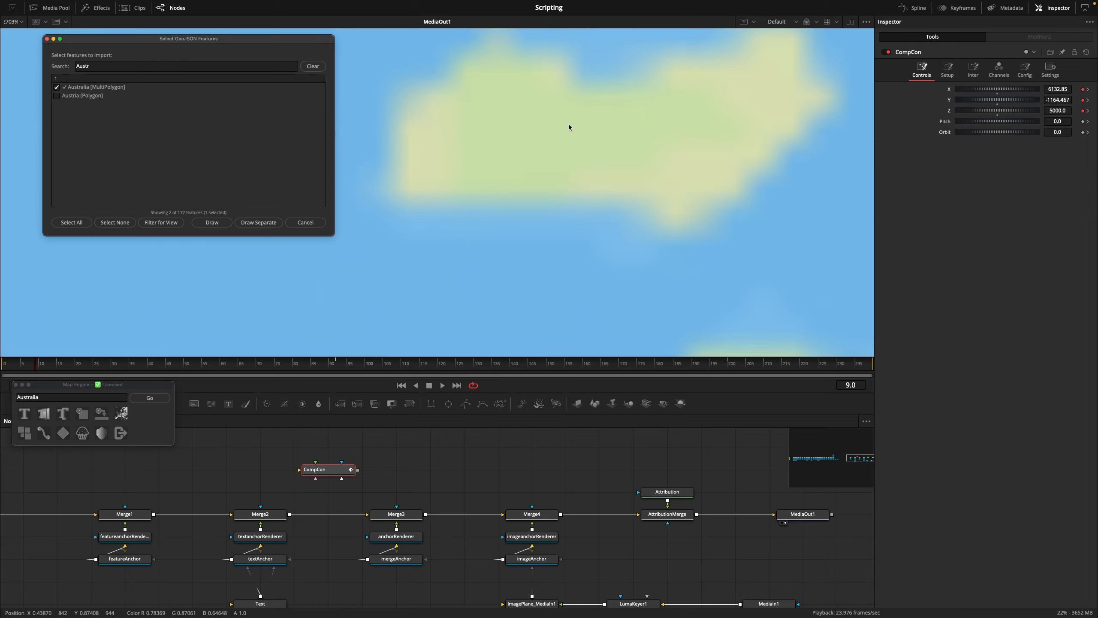
scroll(580, 182, down, 10)
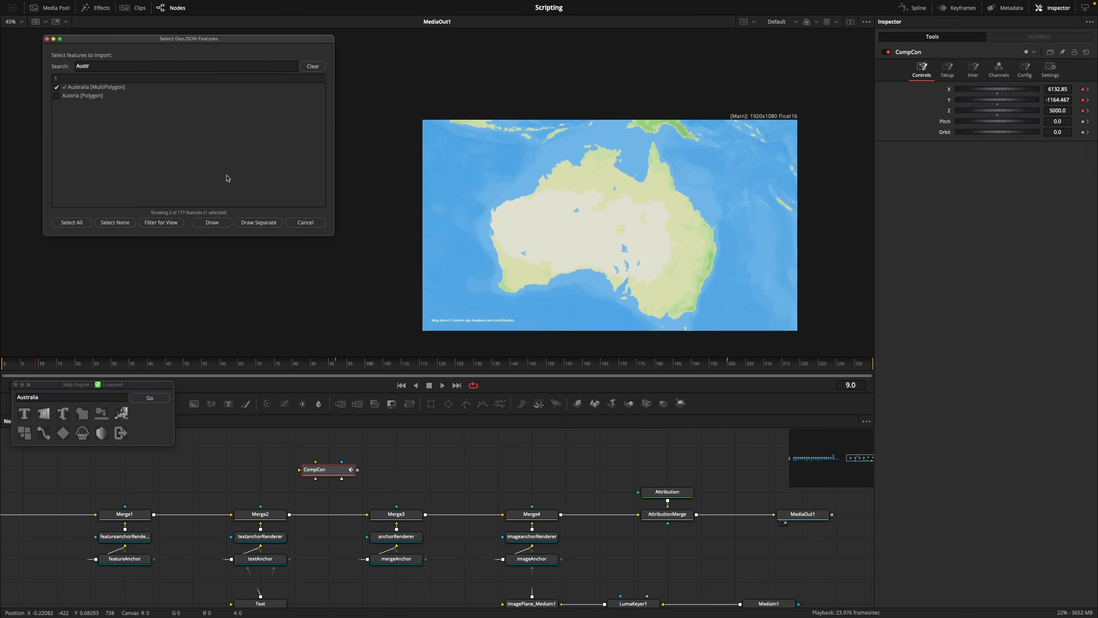
scroll(567, 506, down, 5)
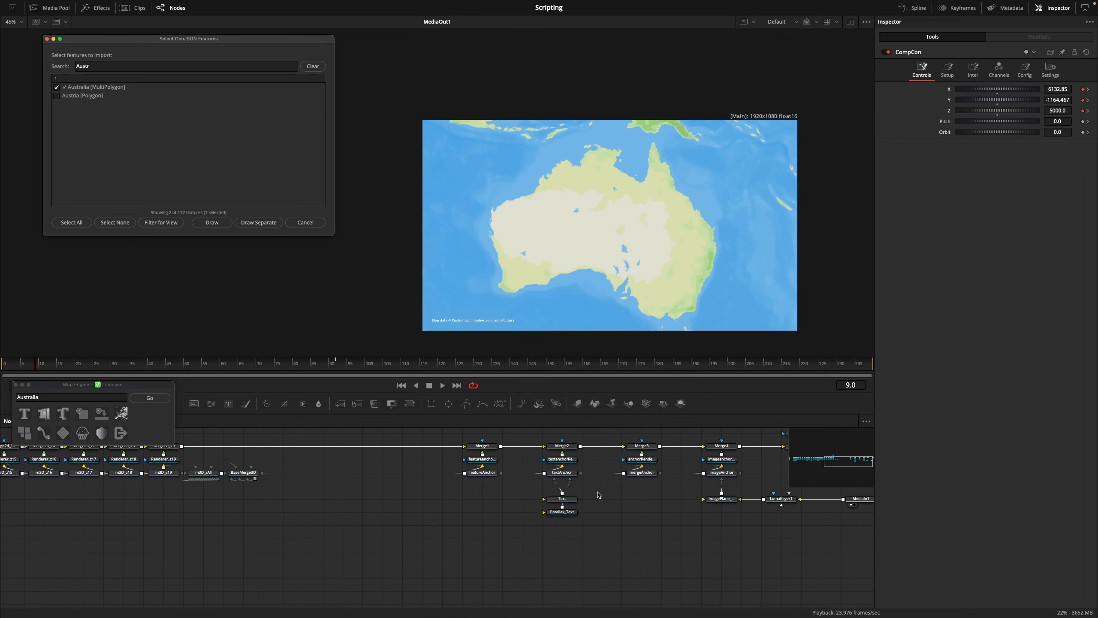
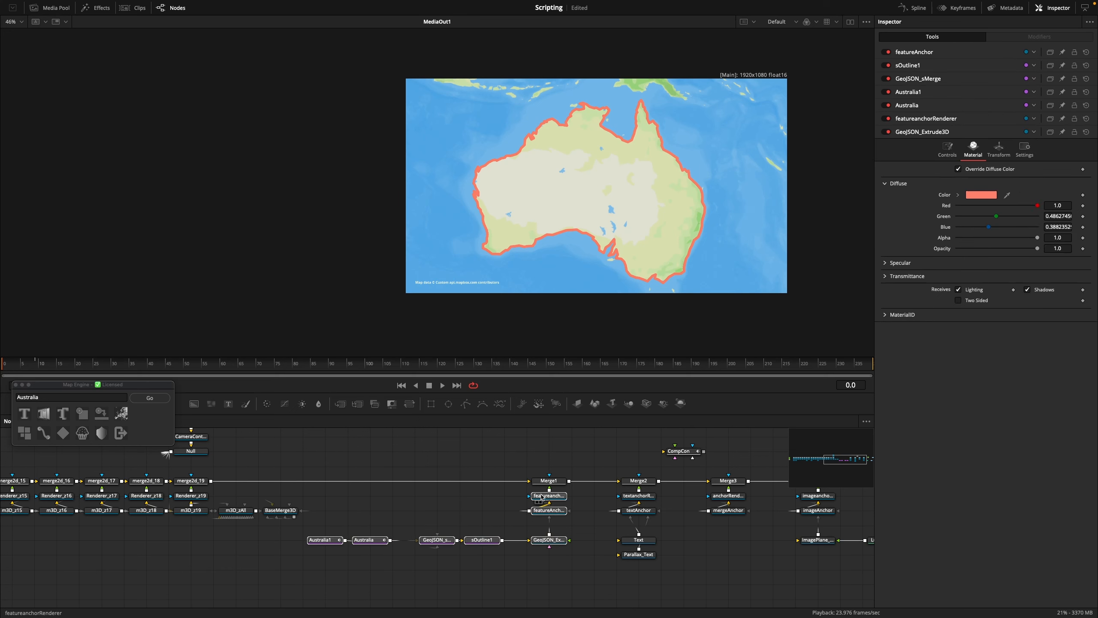
Insert a Soft Glow after the Australia feature renderer and set Threshold to 0.15, Gain to 0.909 and Glow Size to 12.8
drag(550, 499, 555, 525)
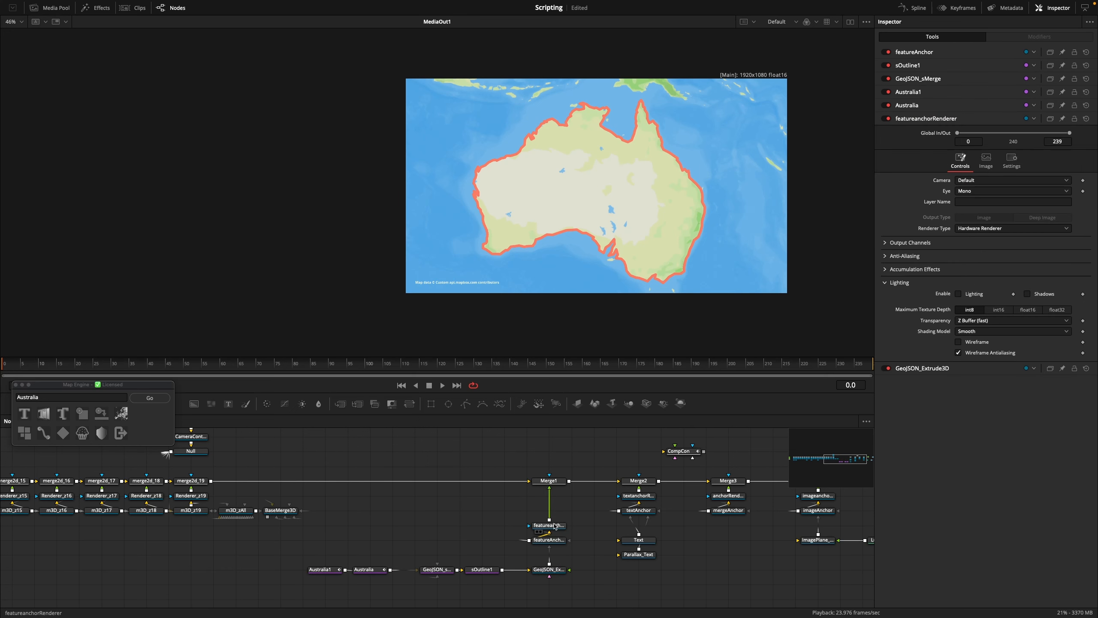
click(558, 526)
key(shift+space)
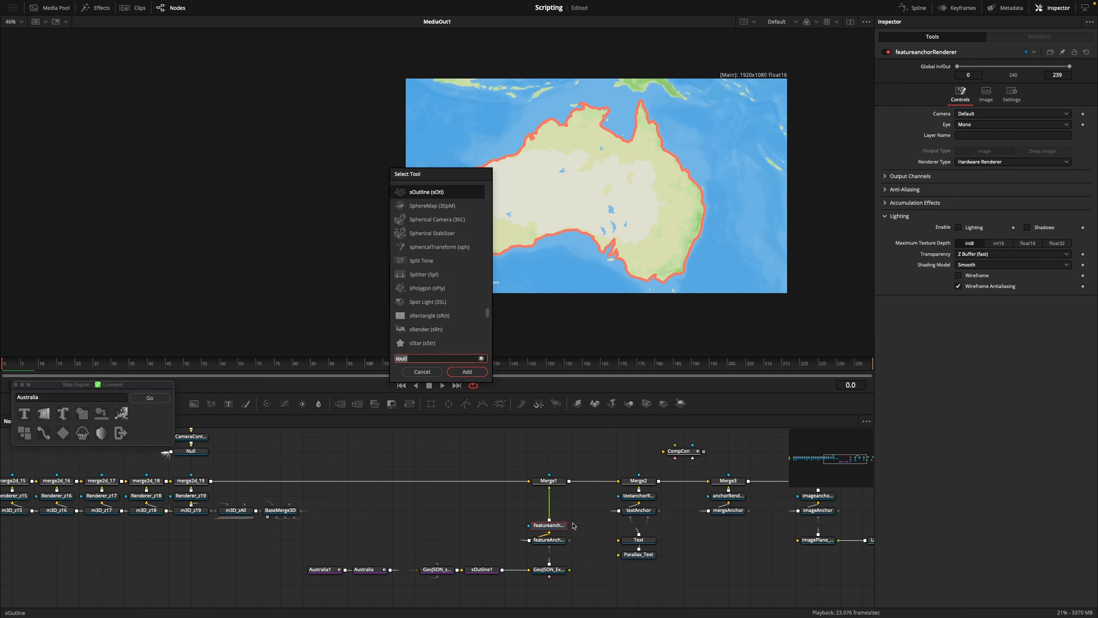
text(sof)
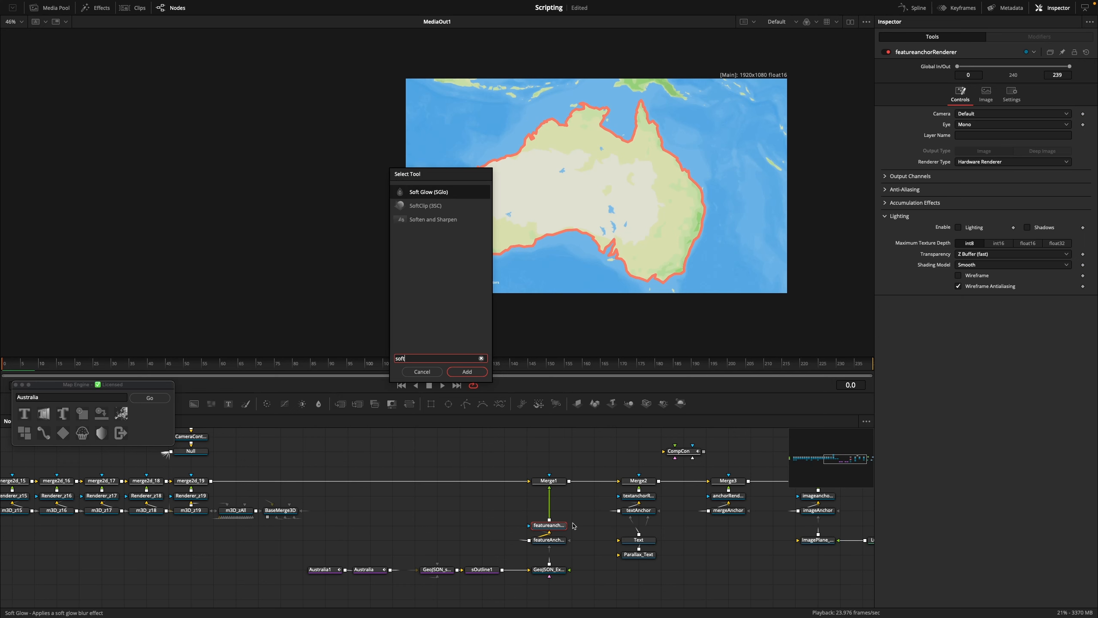
key(Return)
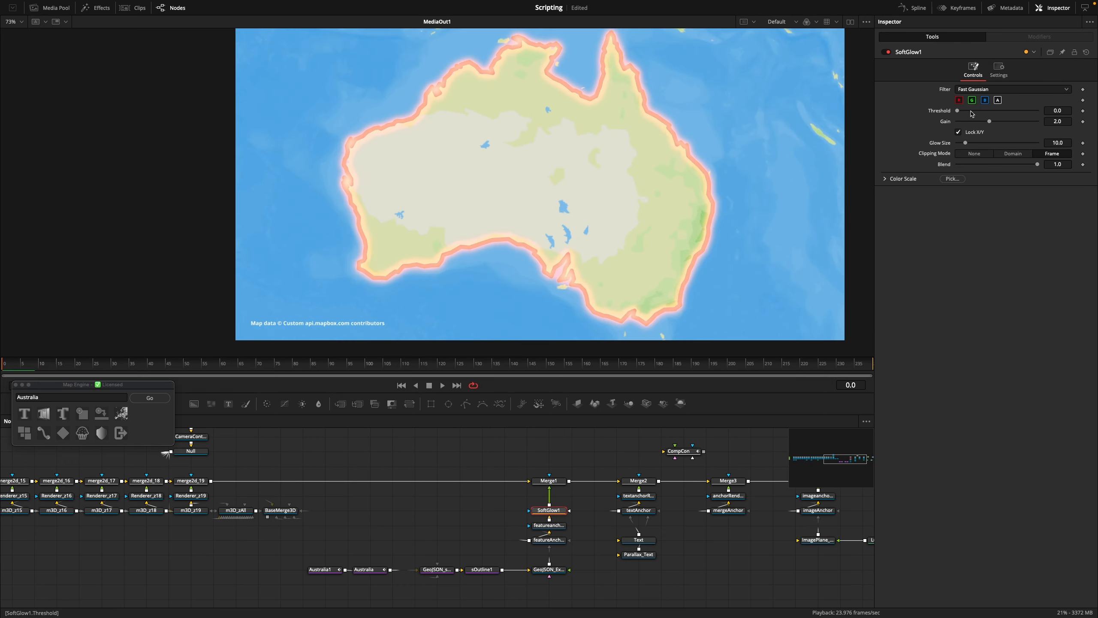
mouse_move(989, 122)
mouse_down()
mouse_move(972, 121)
mouse_move(995, 113)
mouse_up()
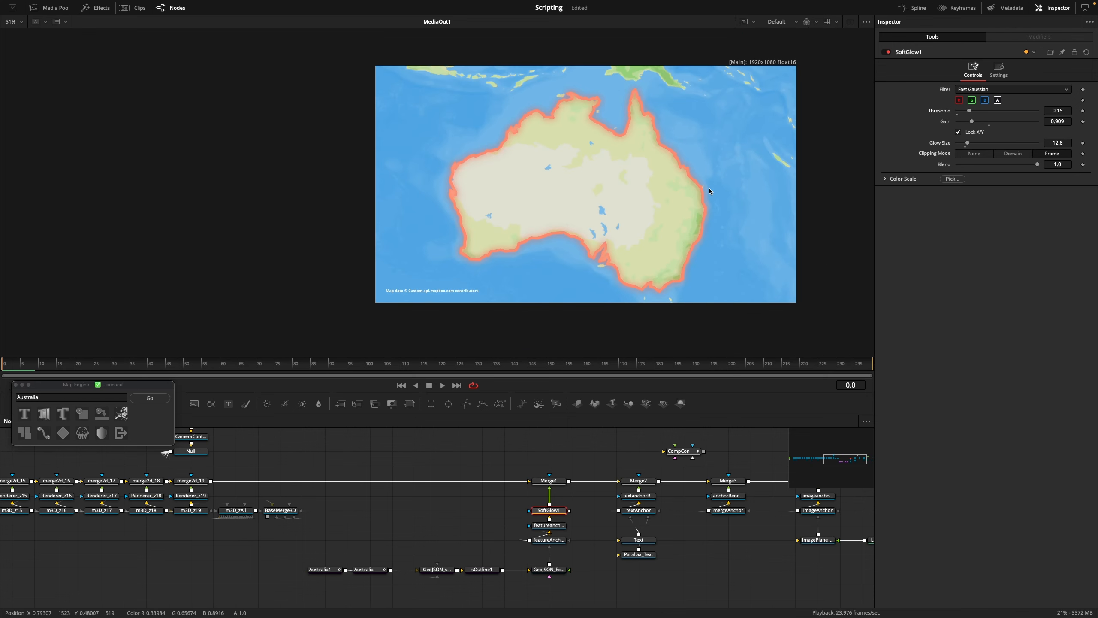
click(593, 546)
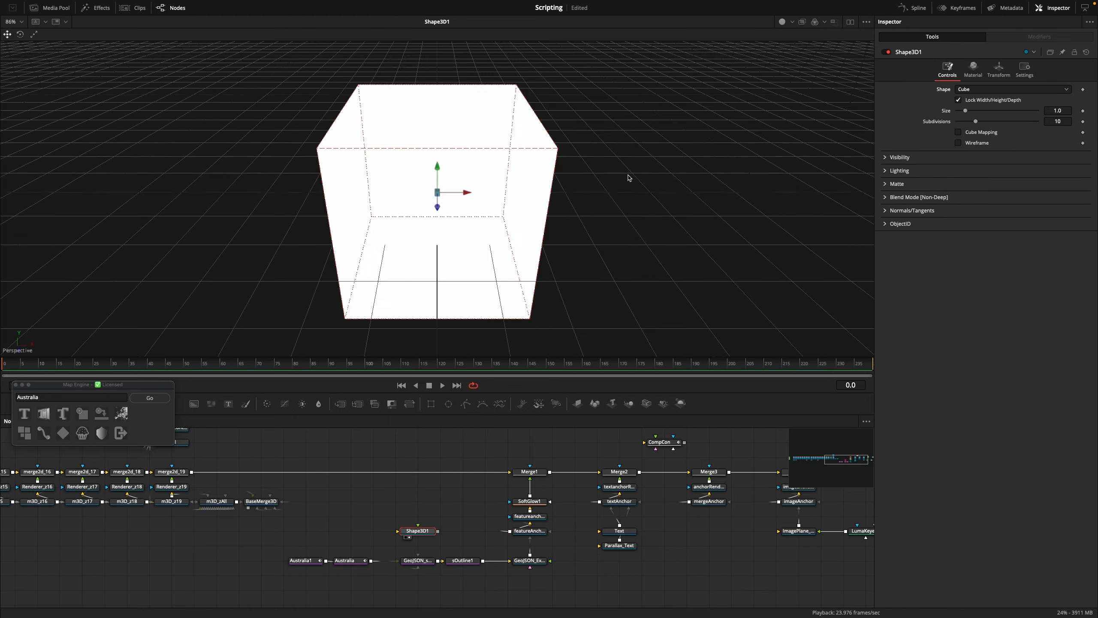
Add a Shape3D cube, create a Map Engine Merge3D at the current view and connect the cube to it
drag(627, 176, 508, 182)
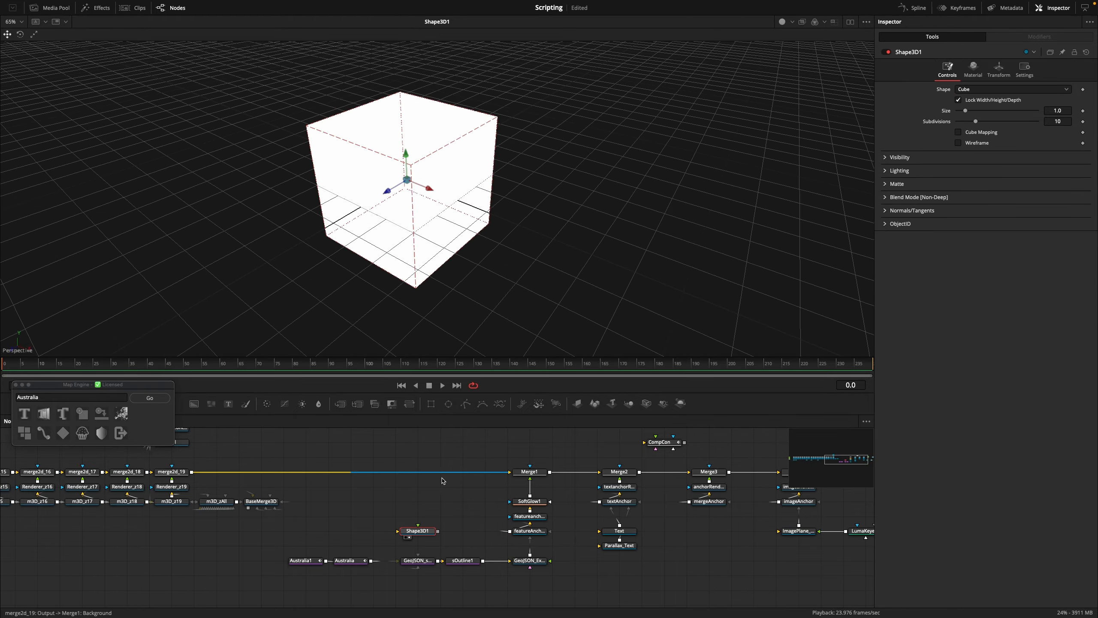
drag(422, 531, 544, 544)
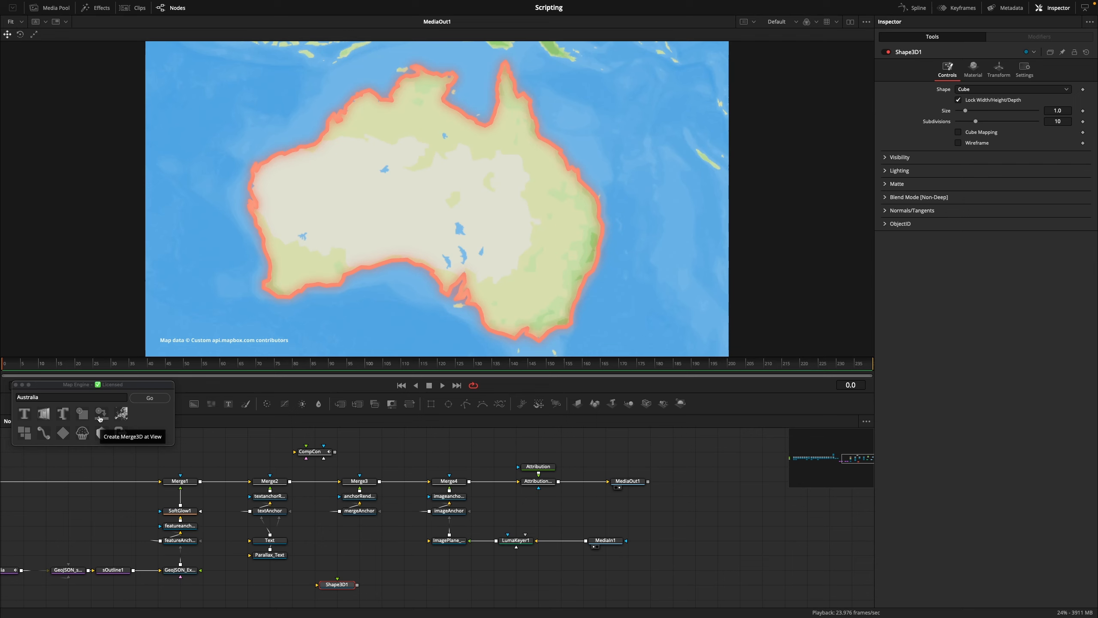
click(100, 416)
scroll(460, 202, down, 1)
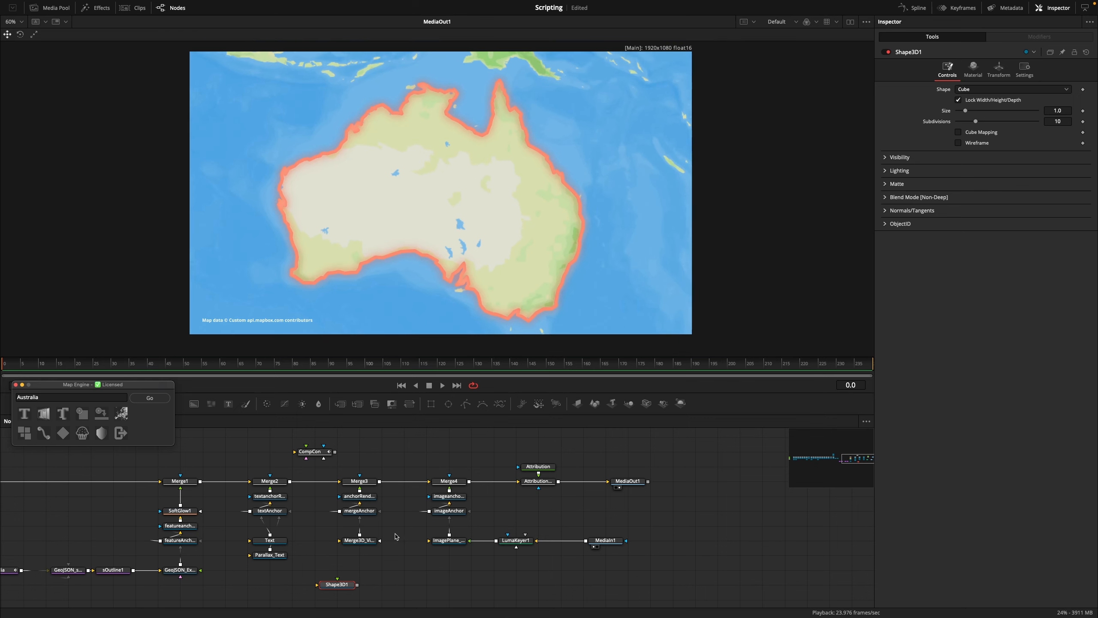
drag(357, 585, 359, 541)
drag(337, 585, 360, 569)
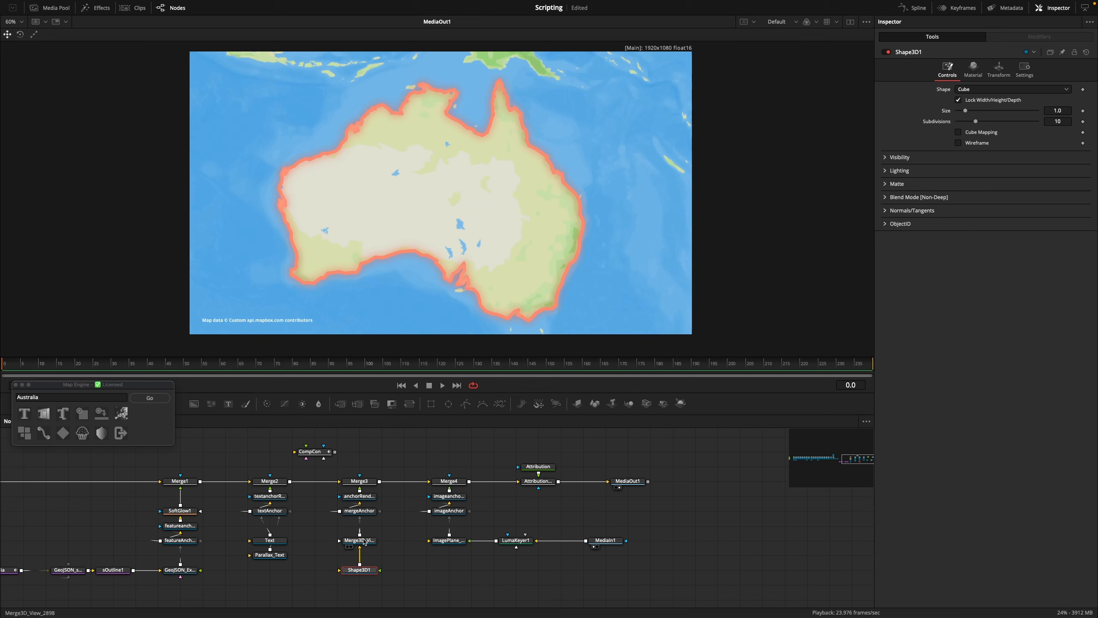
scroll(422, 186, up, 4)
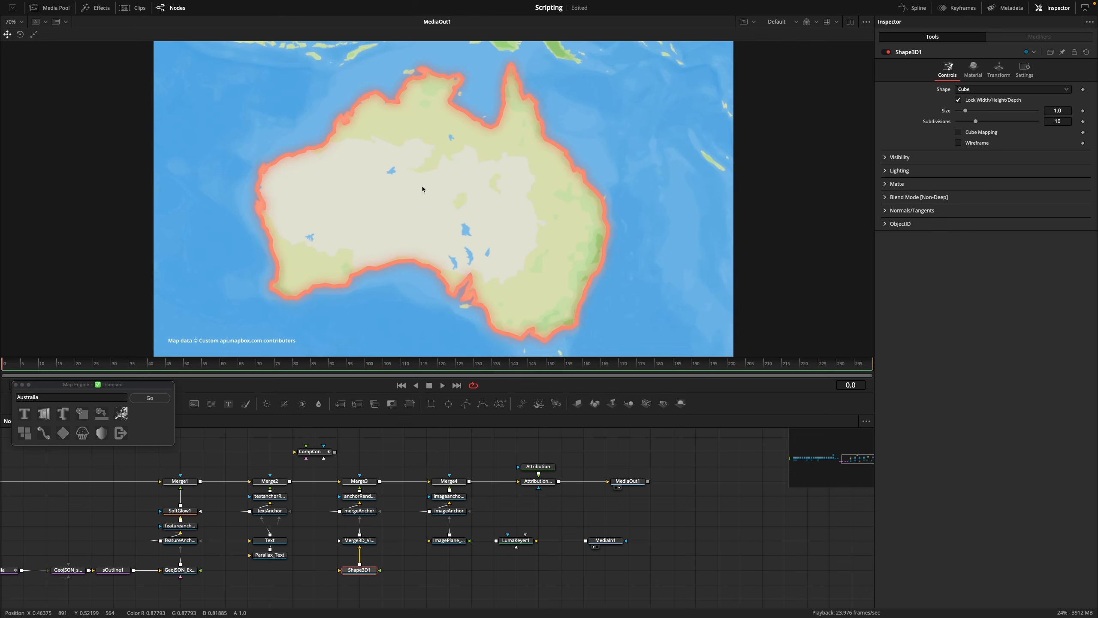
scroll(436, 212, down, 4)
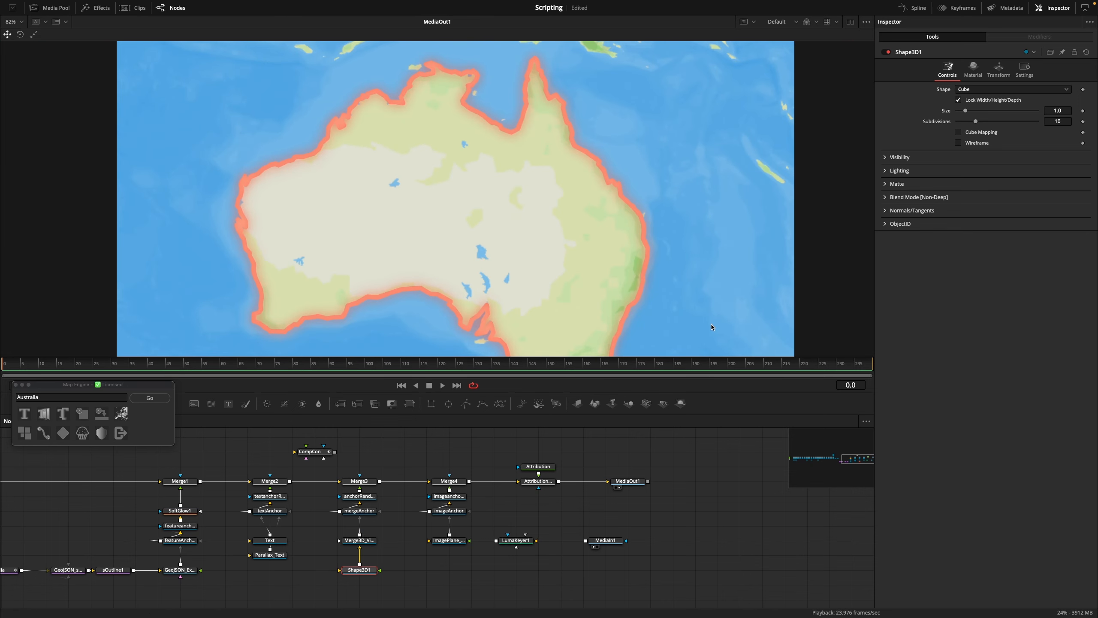
Change the cube's diffuse material color to magenta
click(974, 69)
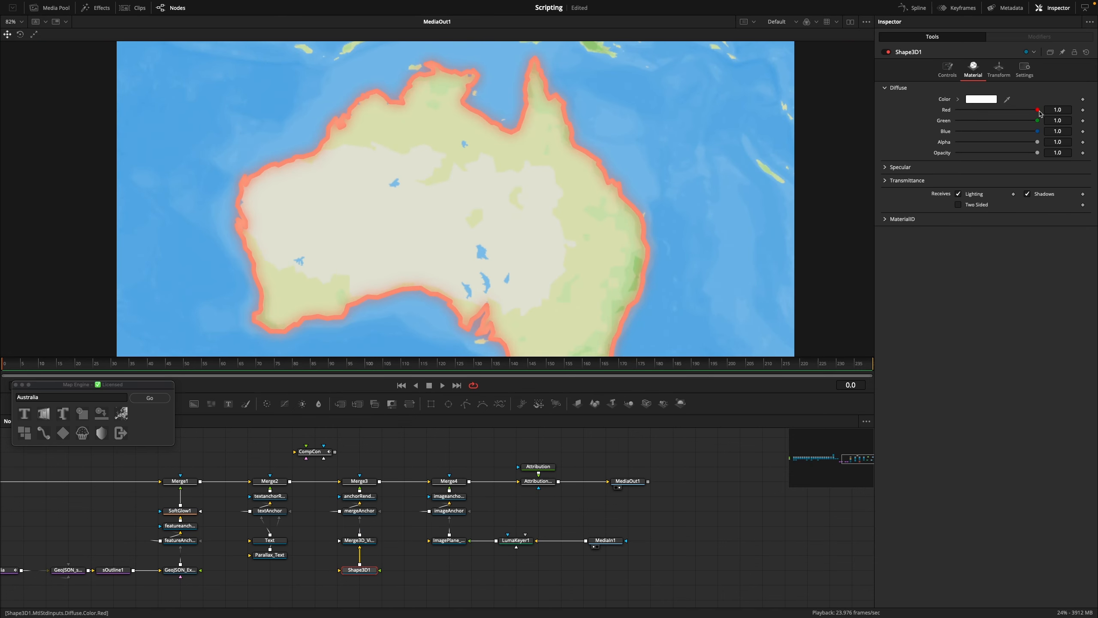
drag(1039, 111, 953, 112)
mouse_move(1038, 120)
mouse_down()
mouse_move(957, 121)
mouse_move(1044, 112)
mouse_up()
Enlarge the cube over Australia to a size of about 310, after trying 10 and 500
click(948, 69)
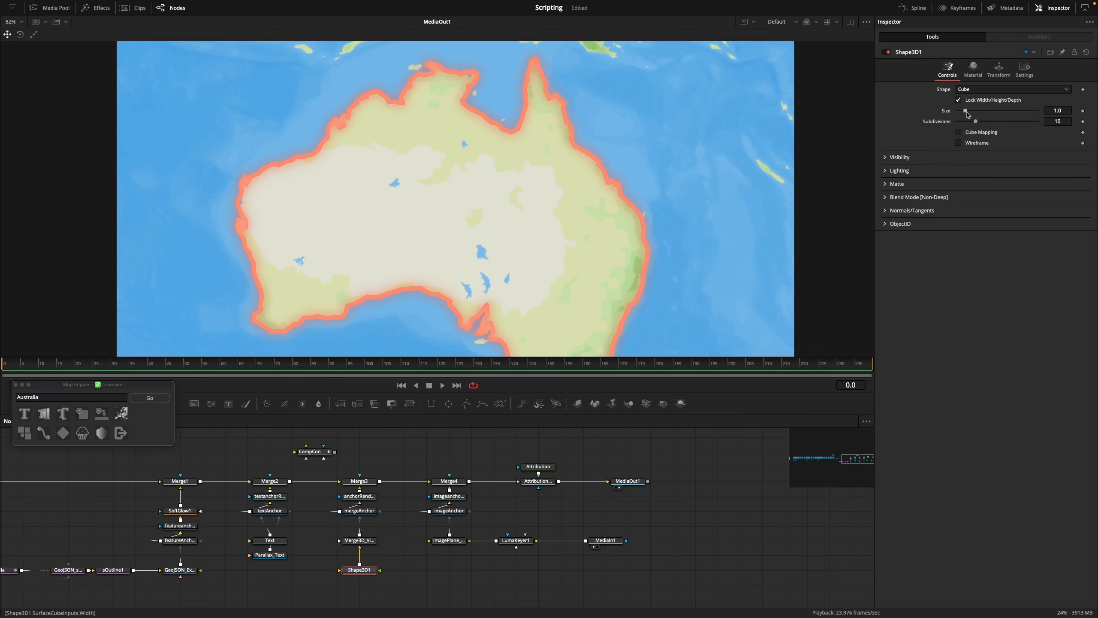
scroll(487, 211, up, 5)
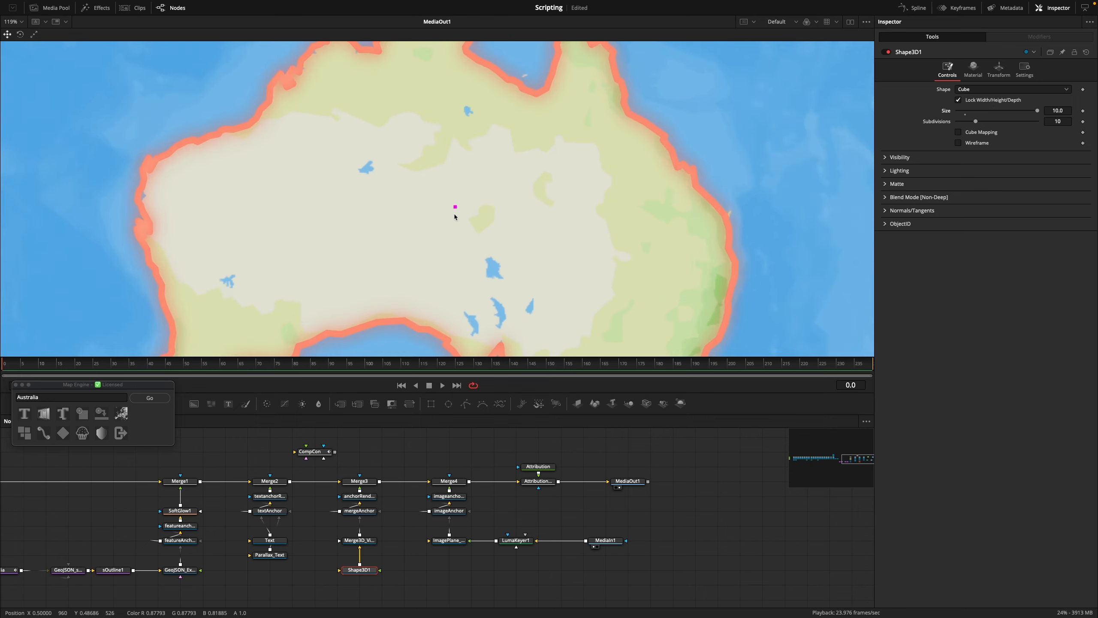
scroll(488, 210, down, 1)
click(1055, 111)
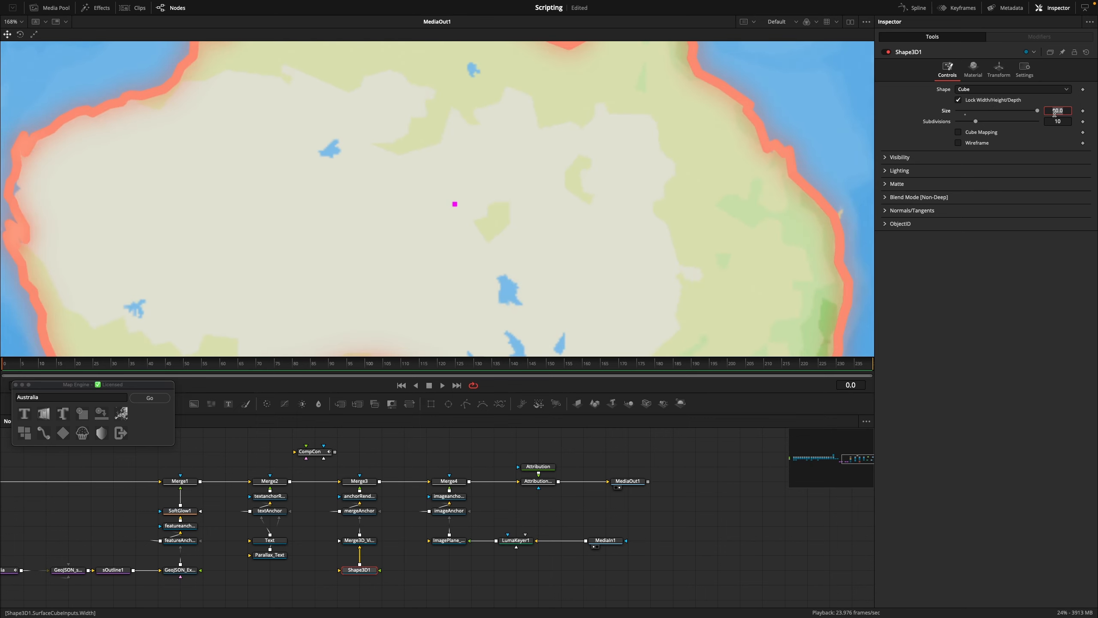
text(500)
key(Tab)
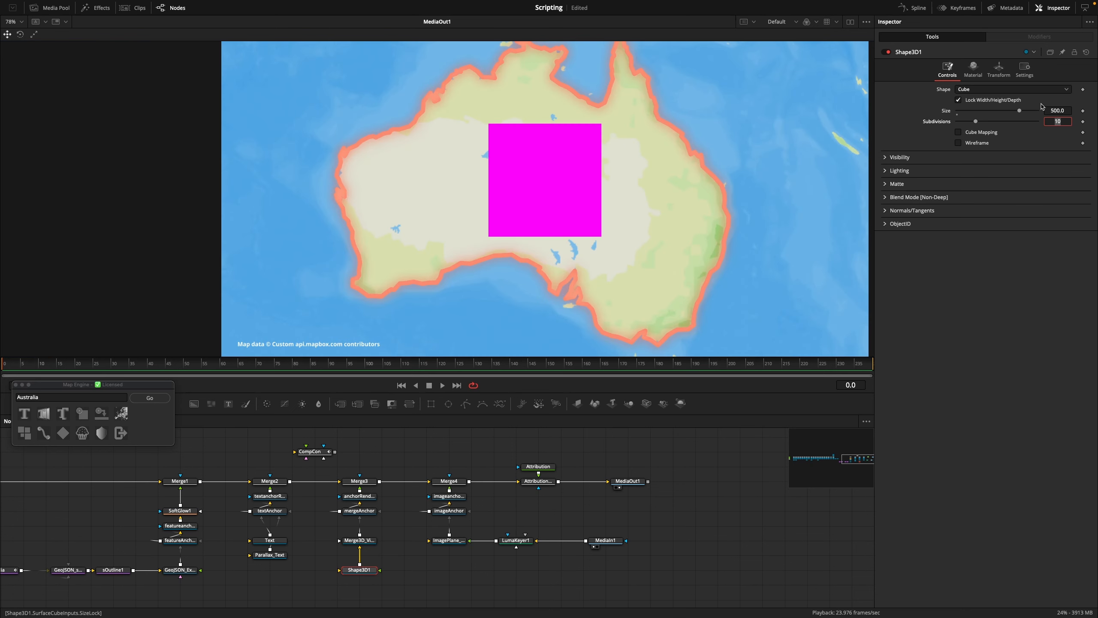
drag(1020, 112, 996, 111)
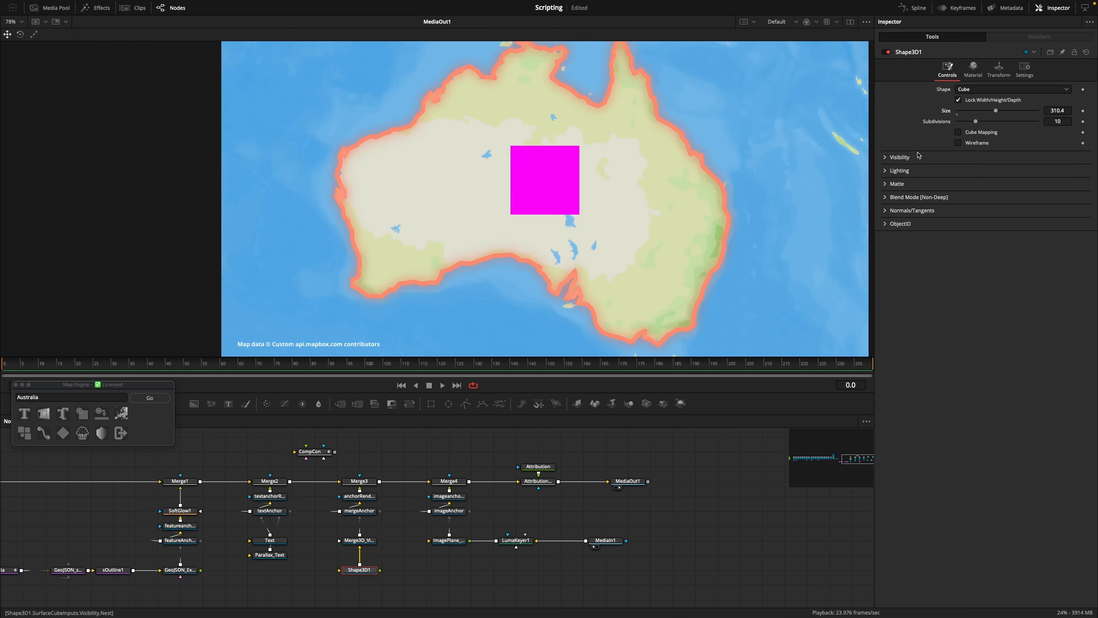
Rotate the cube to about 65.5 degrees in X and -43.6 degrees in Y
click(999, 69)
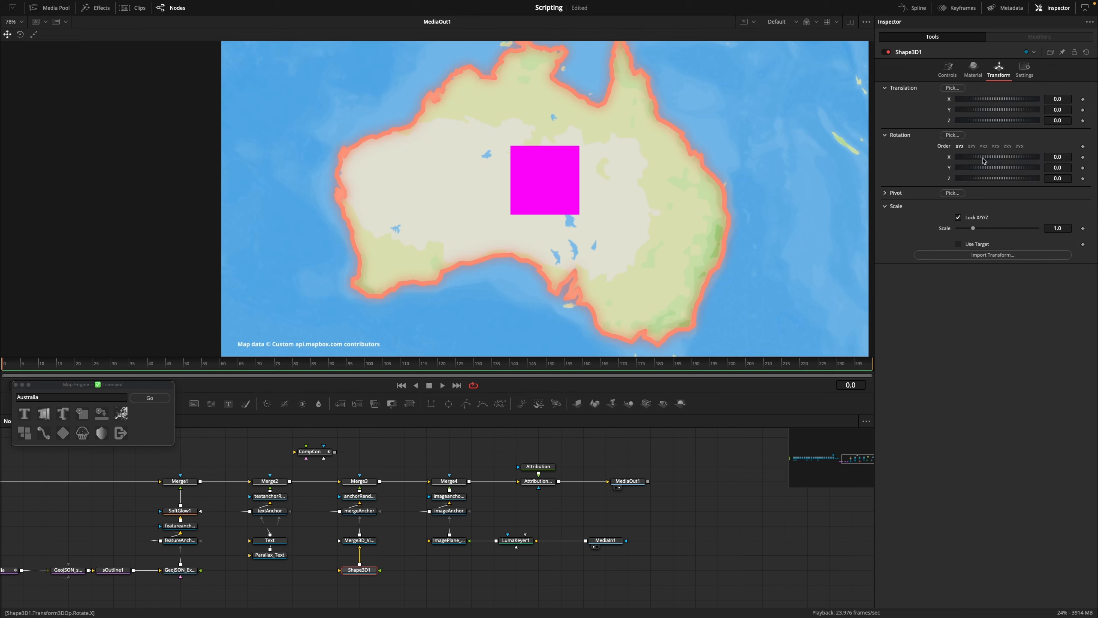
mouse_move(984, 160)
mouse_down()
mouse_move(999, 162)
mouse_move(983, 169)
mouse_up()
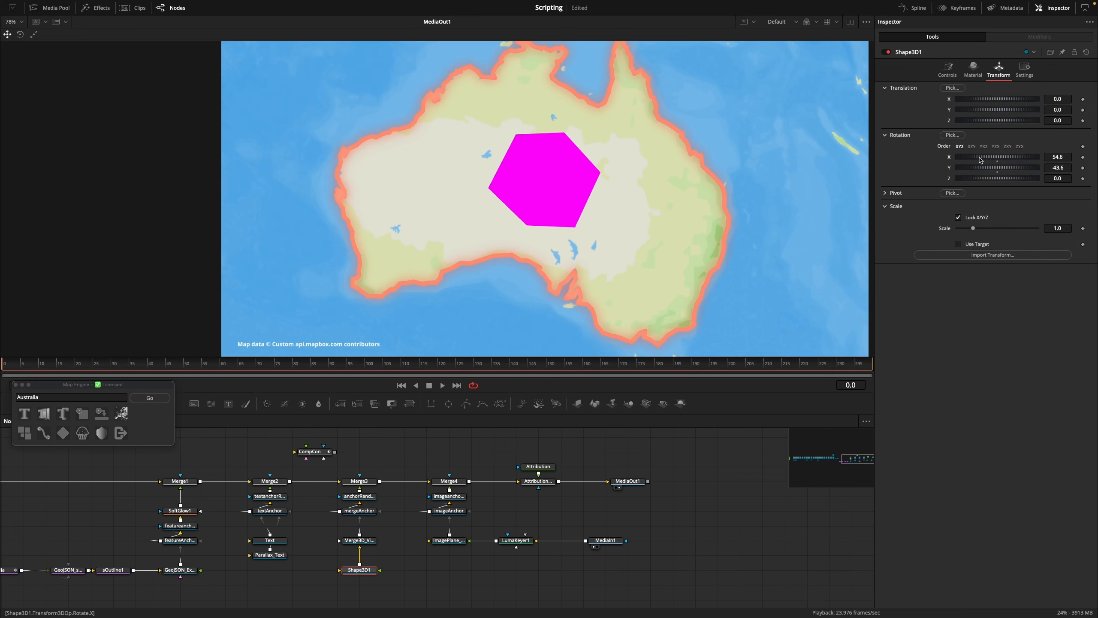
scroll(534, 193, down, 1)
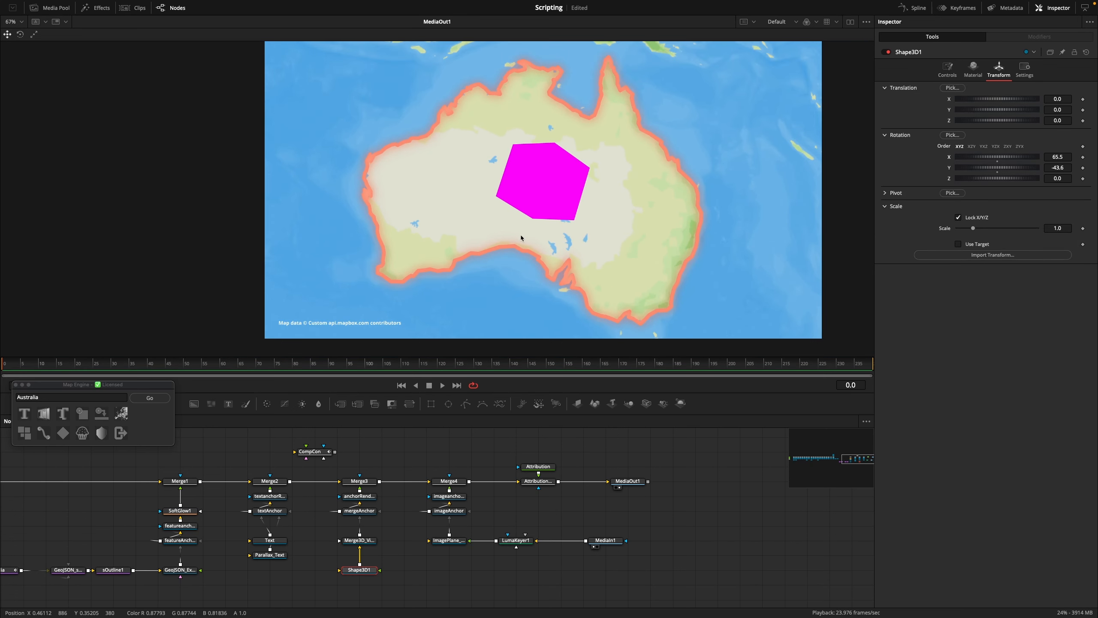
Connect a new Spot Light to the cube's Merge3D and enable Pass Through Lights on that merge
drag(392, 549, 530, 546)
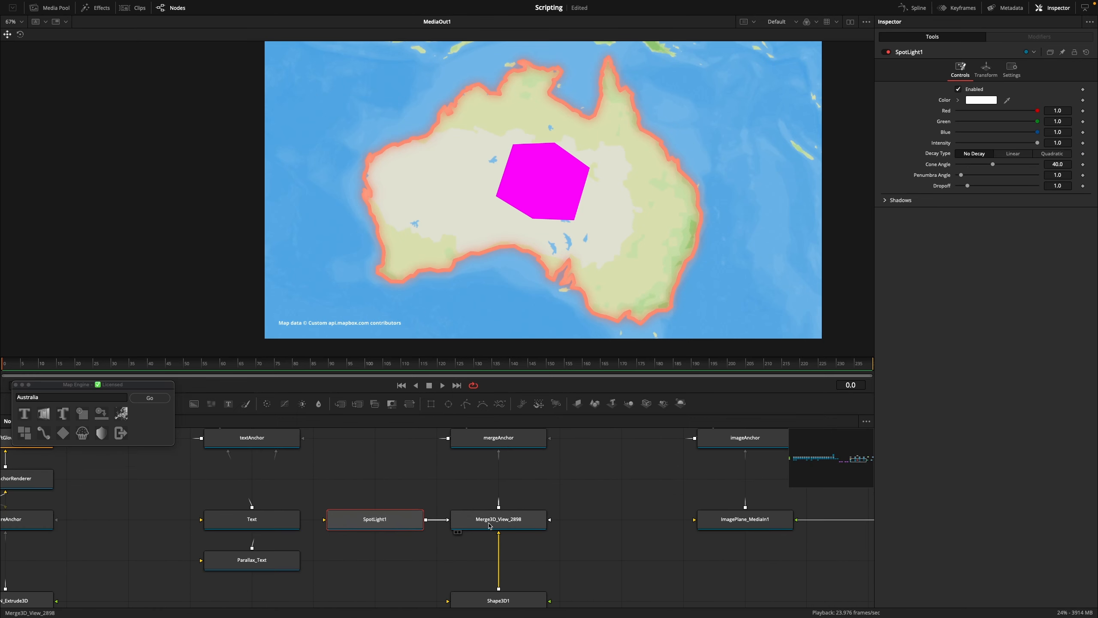
click(490, 525)
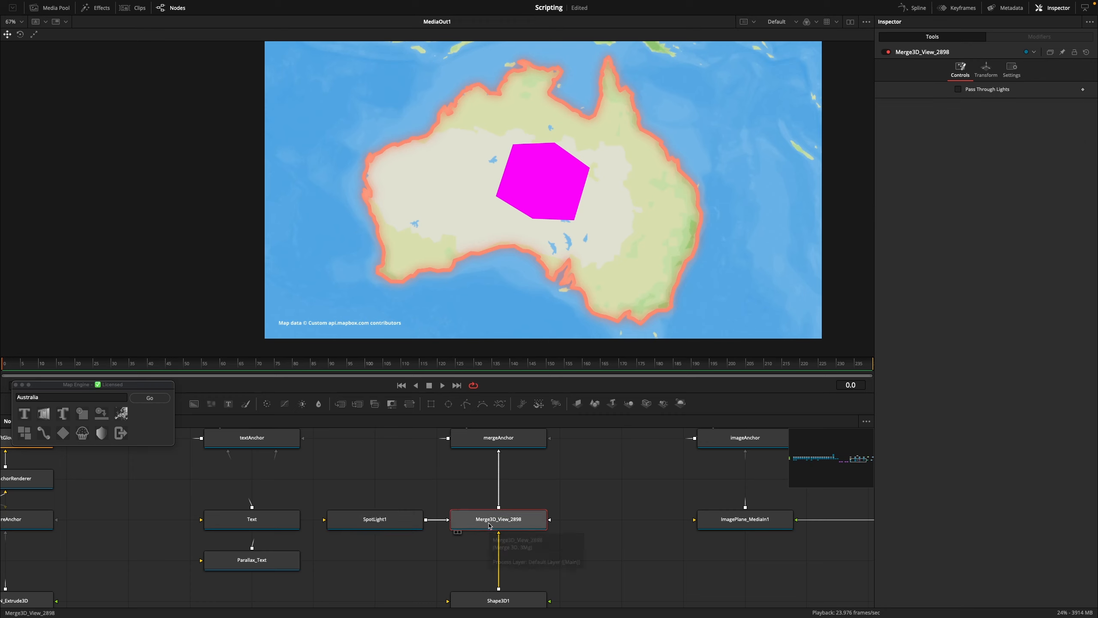
click(958, 90)
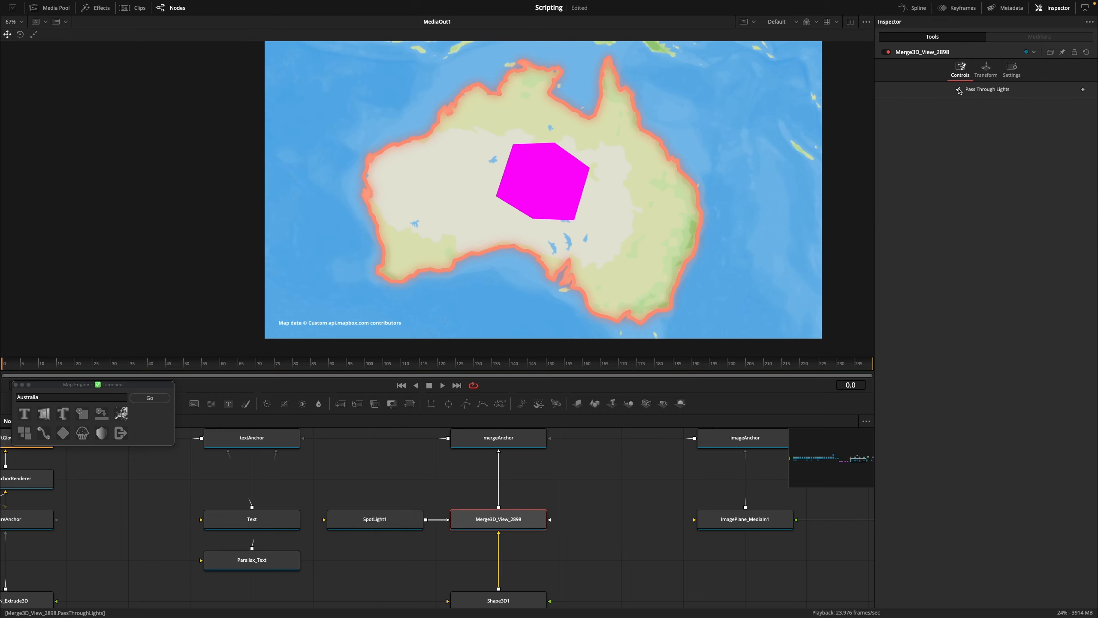
View the Merge3D scene, enable Use Target on the spotlight and move it to about X 1069, Y 857, Z 1751
scroll(512, 525, down, 2)
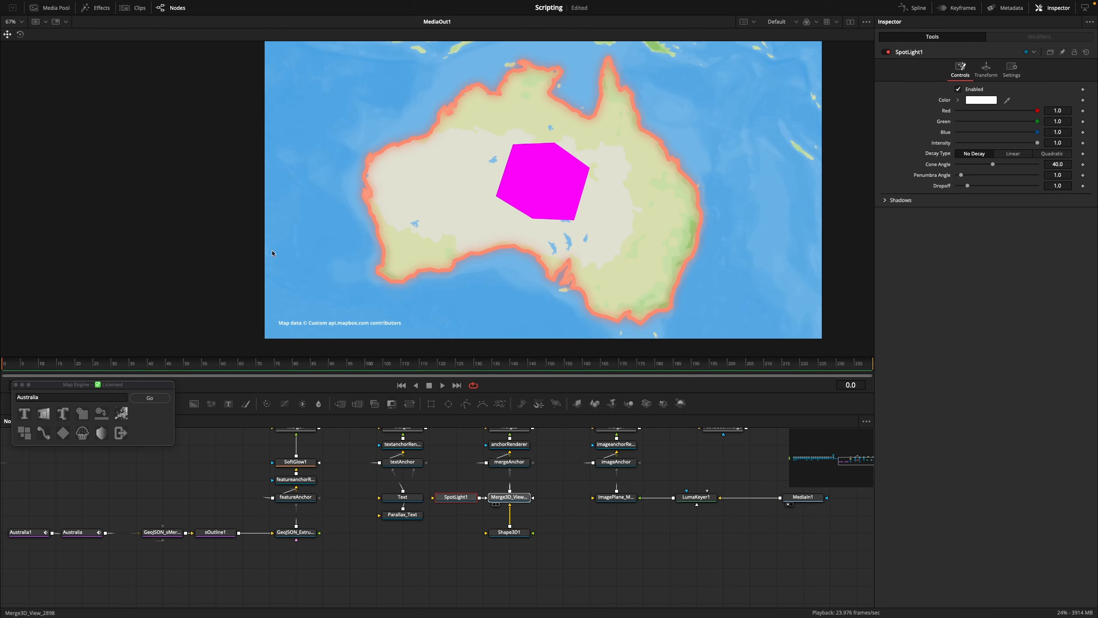
scroll(508, 186, down, 10)
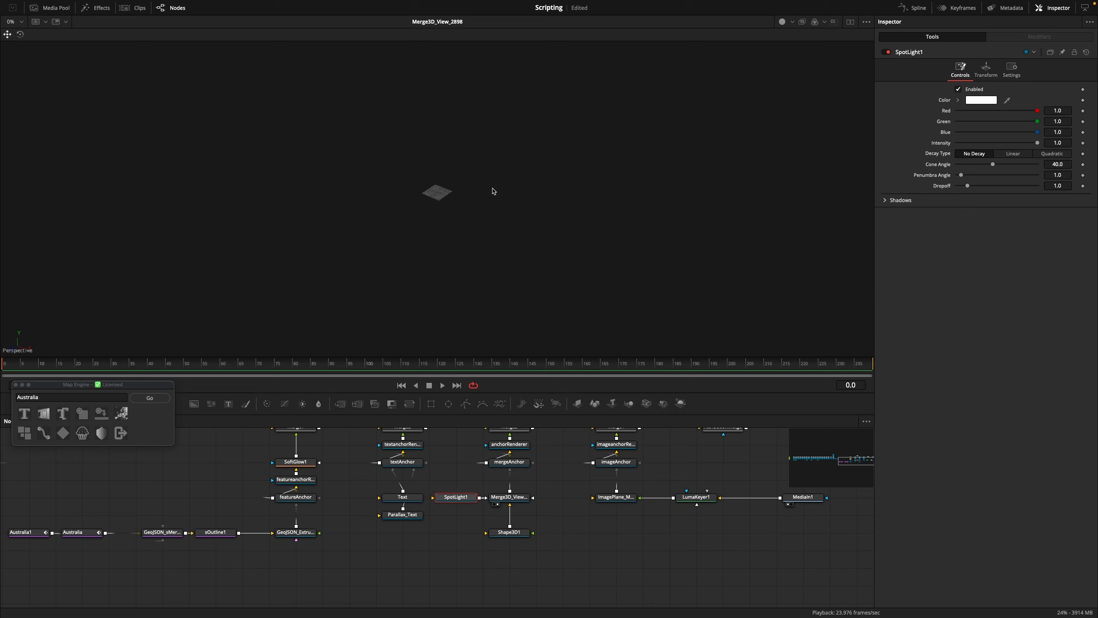
scroll(475, 203, down, 3)
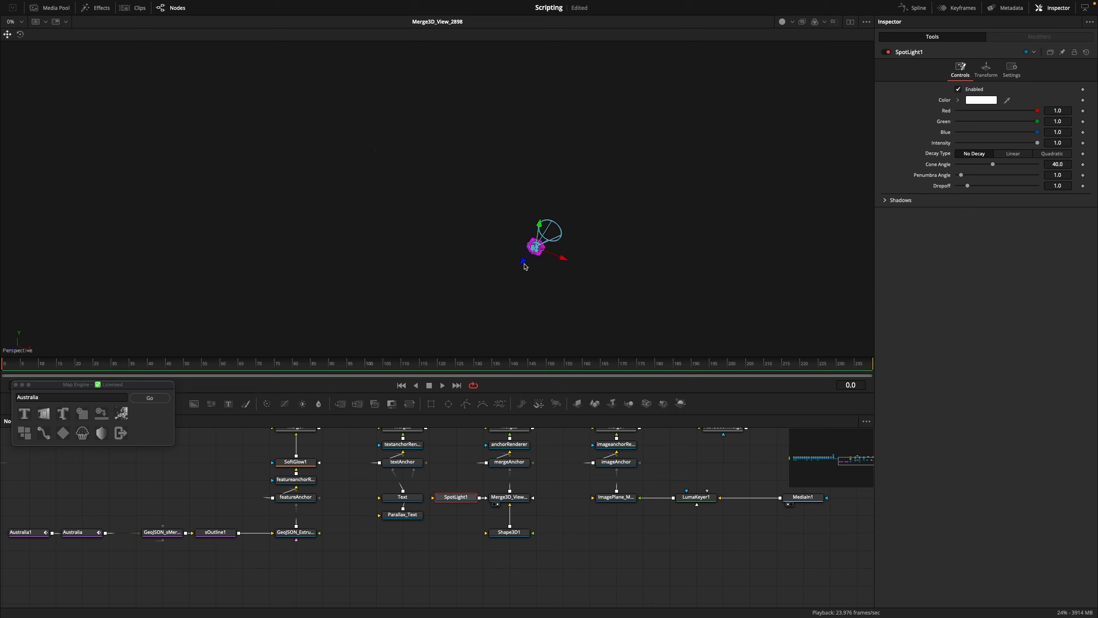
drag(525, 267, 579, 299)
click(987, 70)
drag(479, 297, 518, 254)
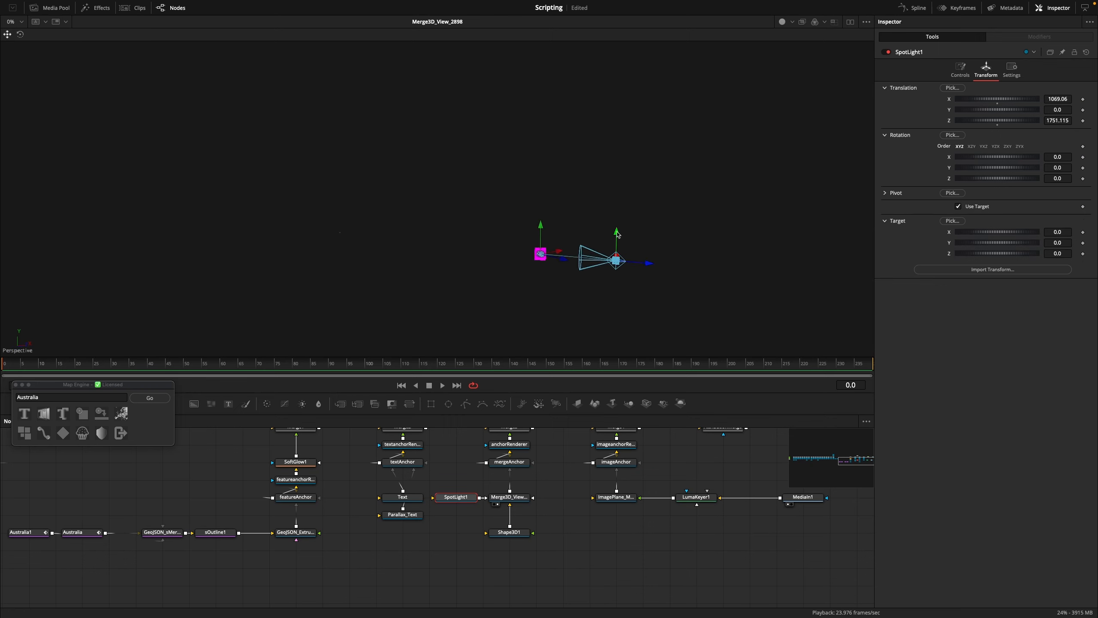
drag(617, 235, 616, 203)
Show BaseMerge3D in the viewer, turn on Lights shading and examine how the spotlight affects the cube and map
scroll(381, 491, down, 2)
scroll(380, 491, left, 8)
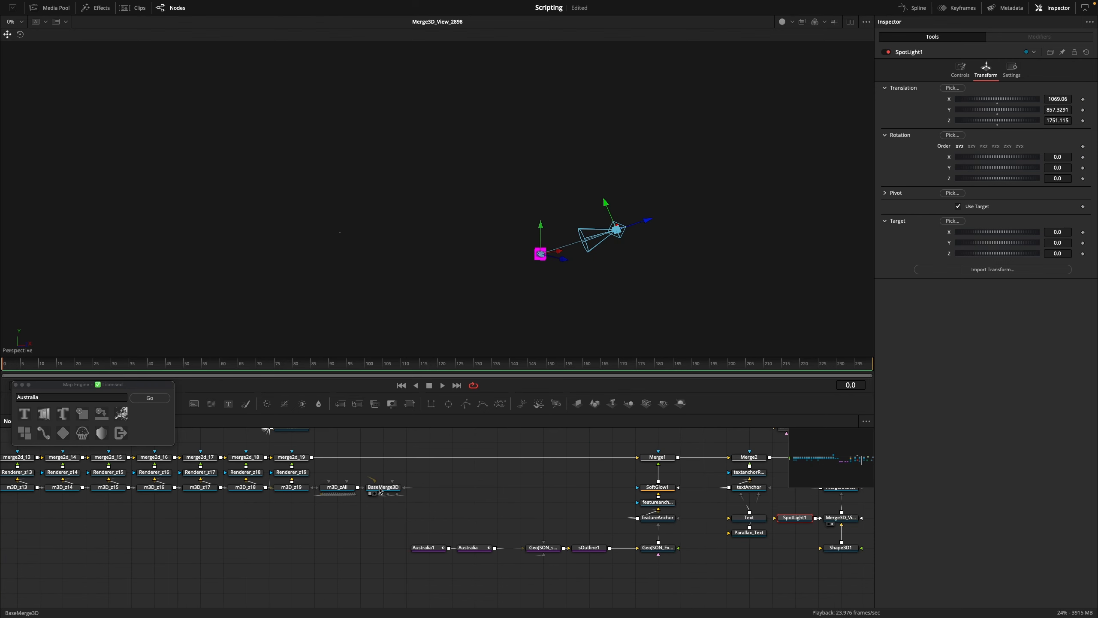
click(382, 491)
scroll(380, 493, up, 1)
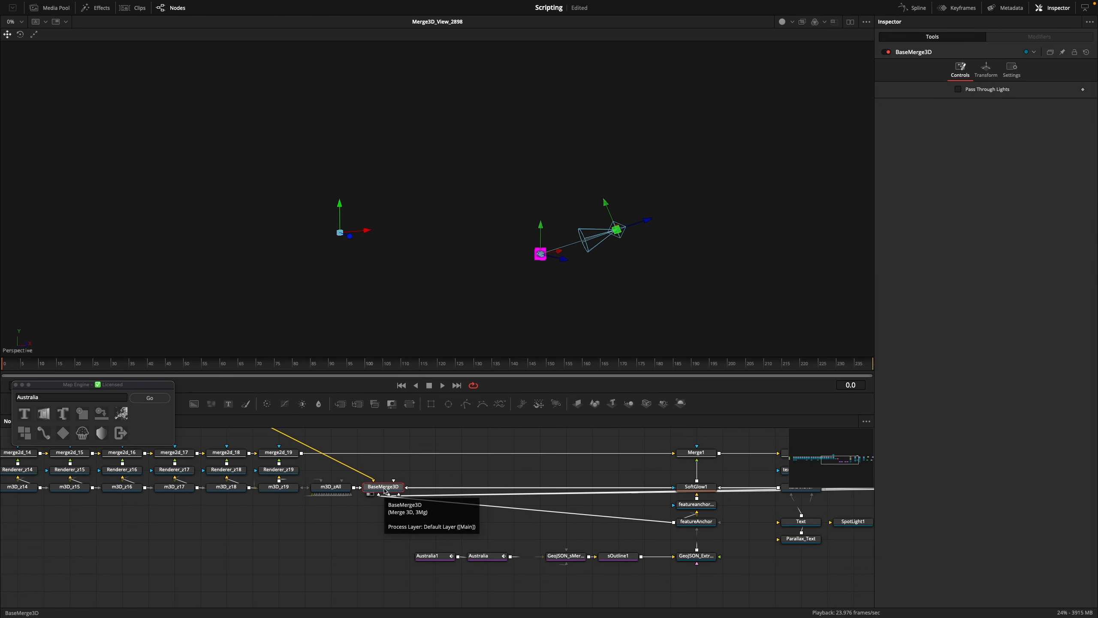
drag(385, 491, 528, 233)
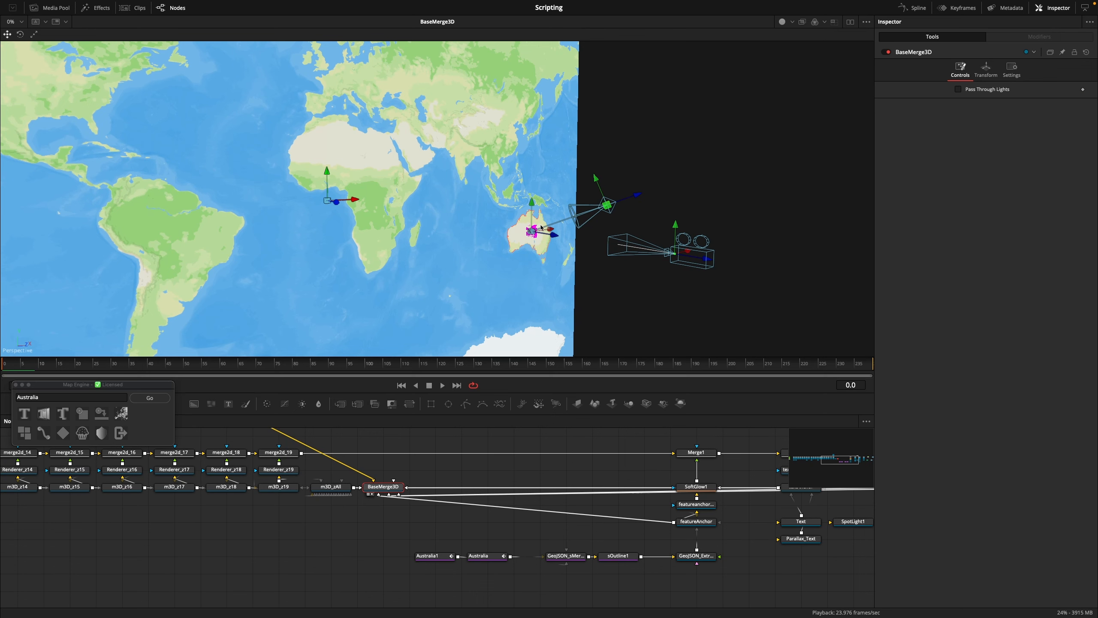
scroll(541, 228, up, 10)
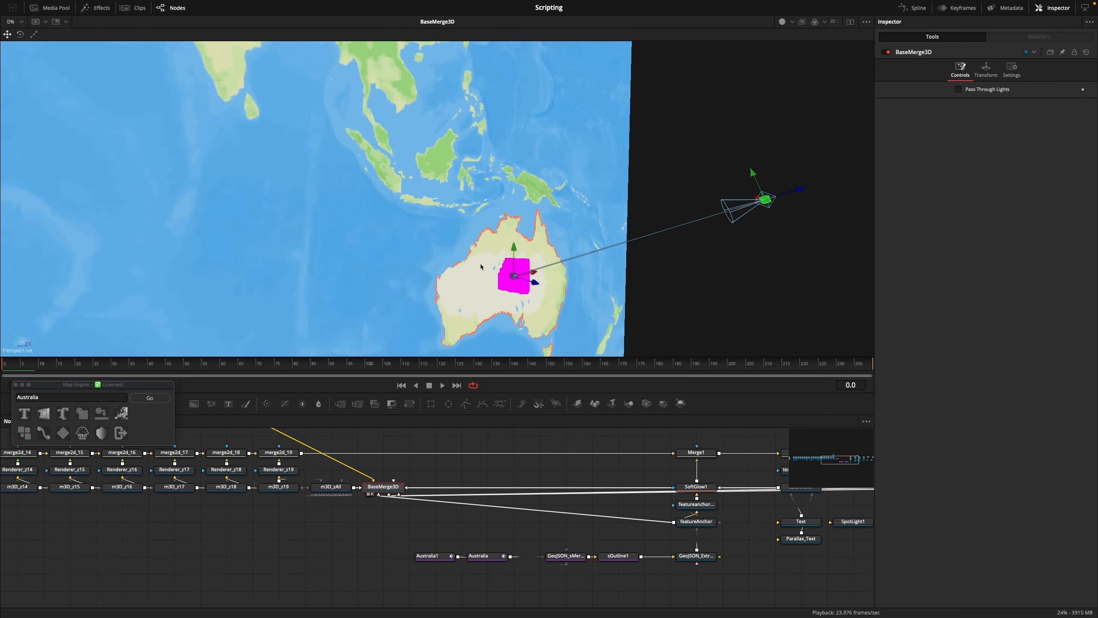
scroll(481, 266, up, 5)
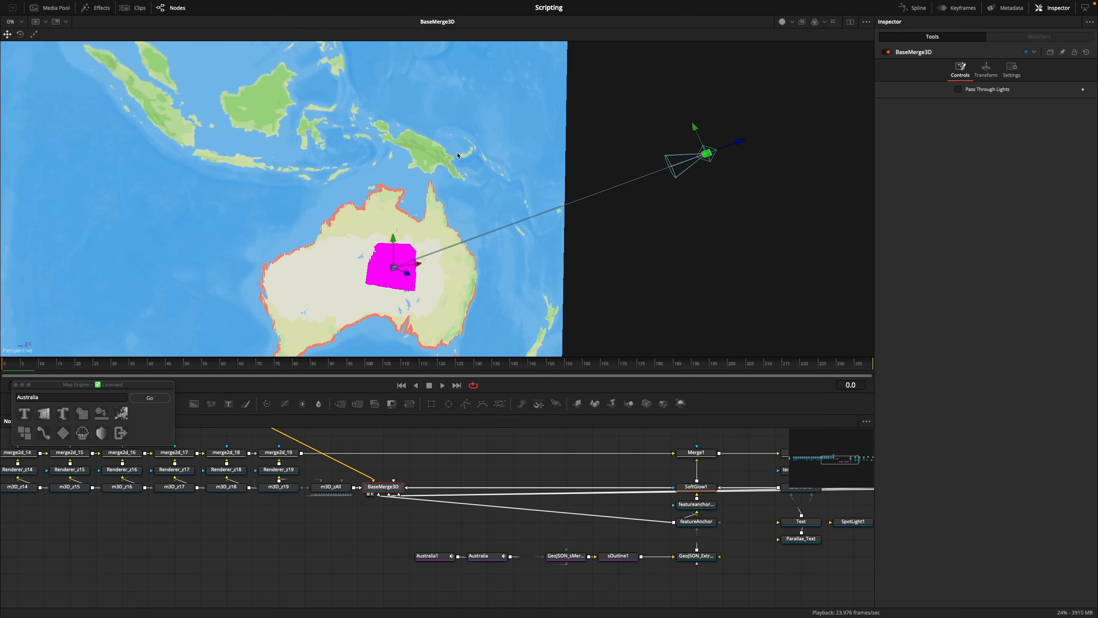
click(792, 22)
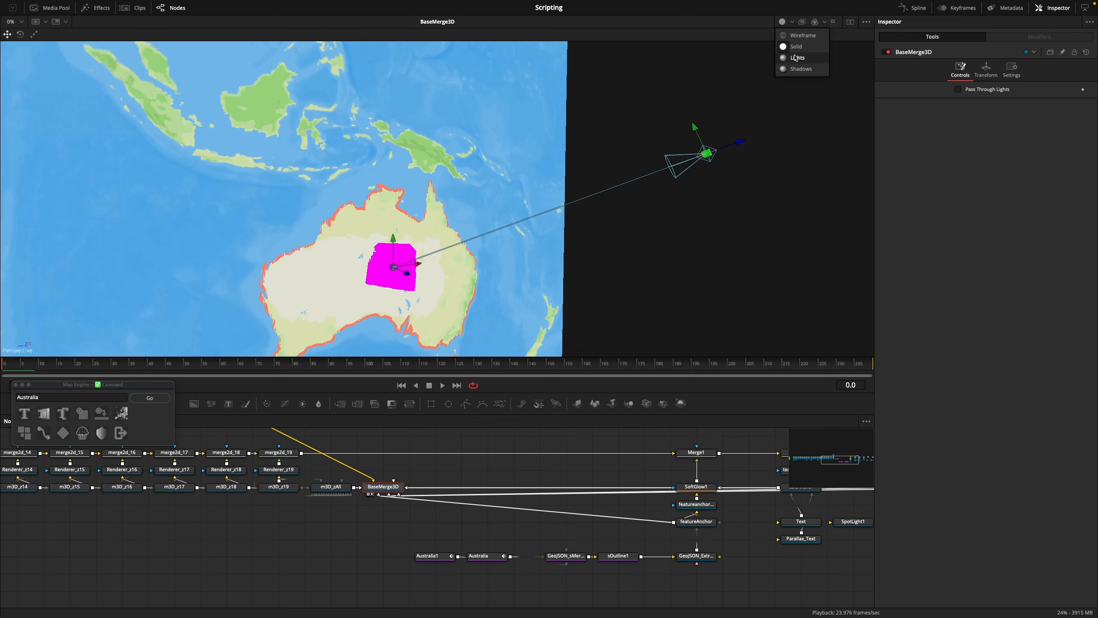
click(797, 57)
drag(503, 247, 467, 216)
Move the Shape3D1 cube to about X 235, Y -55, Z 258
scroll(330, 123, down, 10)
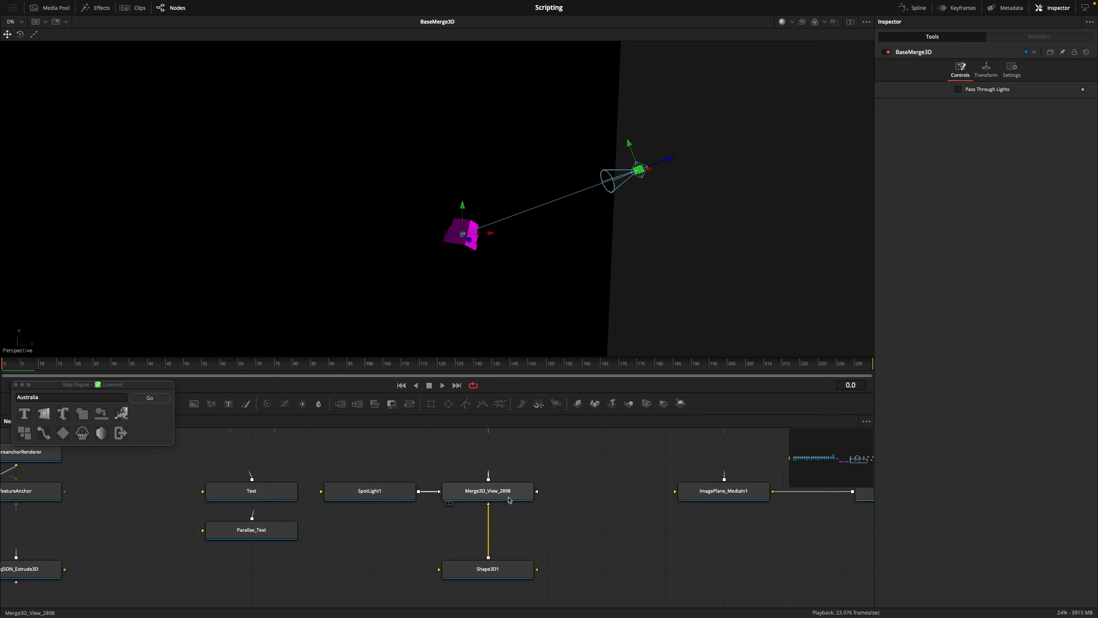
click(509, 499)
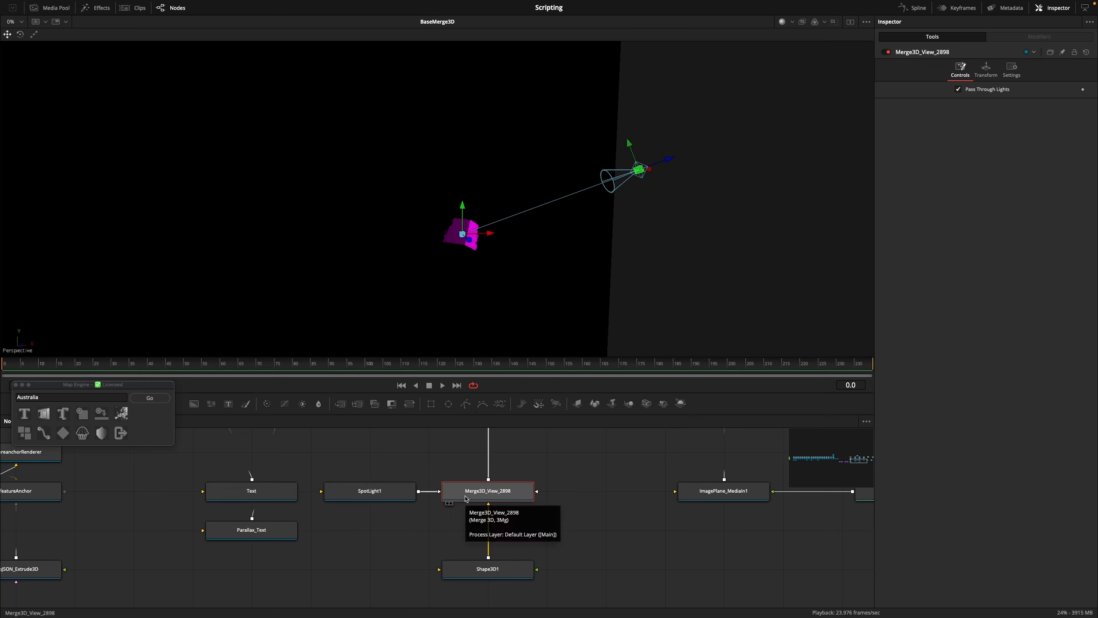
drag(389, 289, 518, 366)
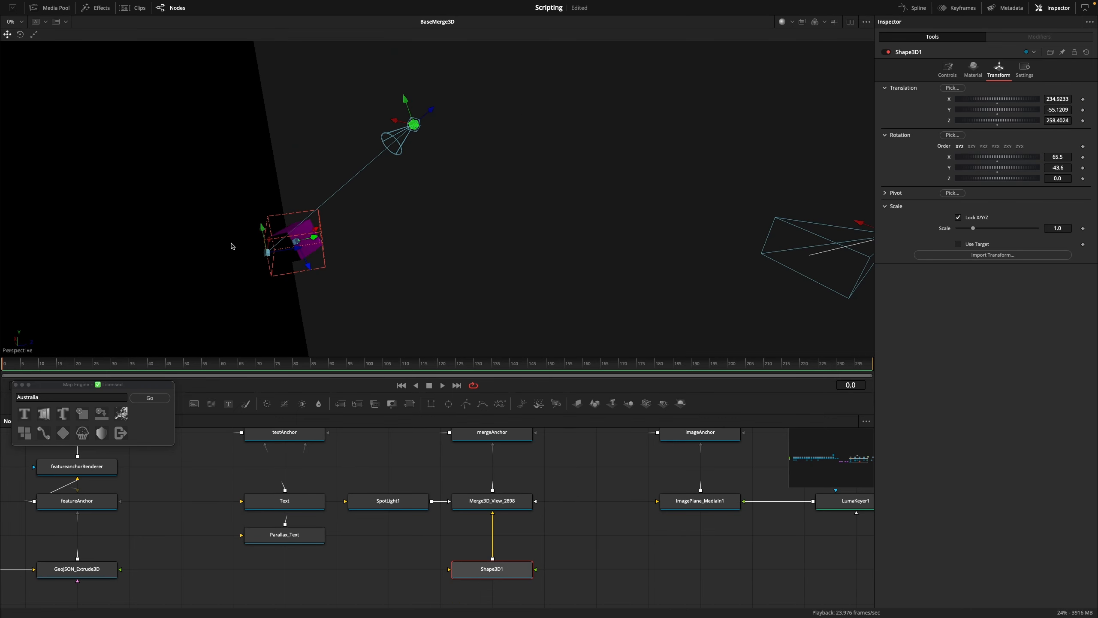
drag(238, 244, 157, 252)
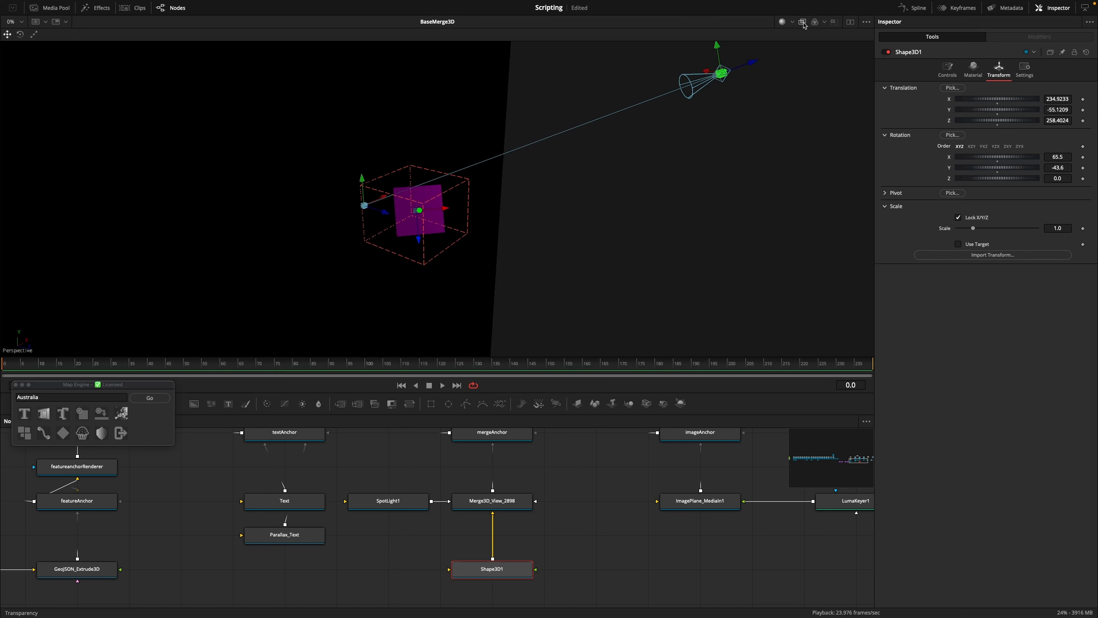
Switch to dual viewers with BaseMerge3D in the first and MediaOut1 in the second, and widen the MediaOut1 viewer
click(850, 22)
scroll(651, 469, down, 5)
click(262, 469)
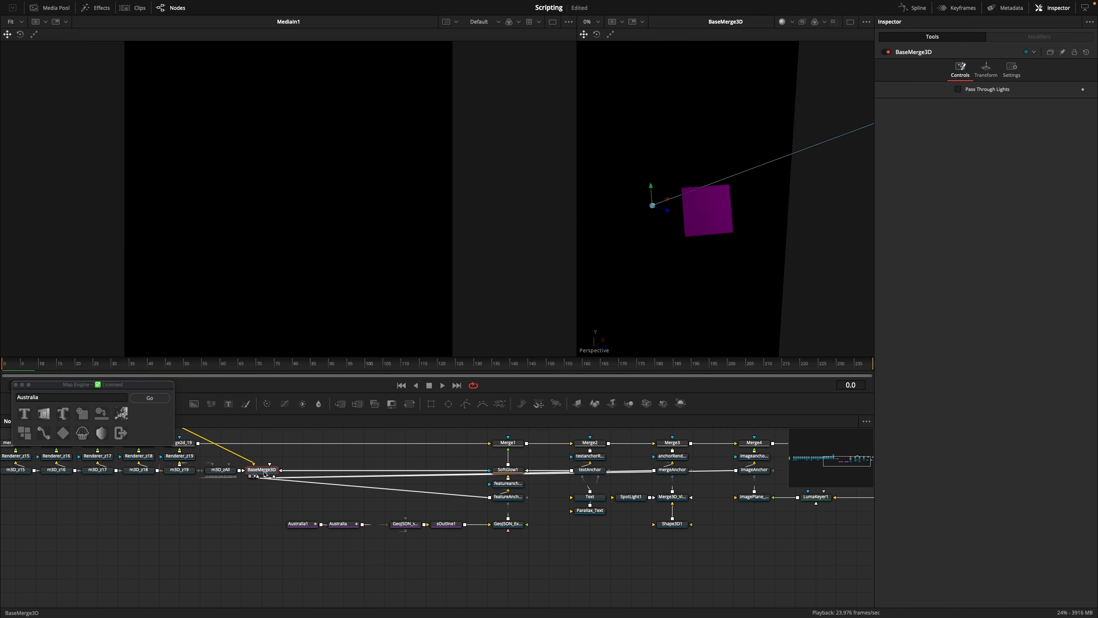
key(1)
scroll(435, 471, right, 10)
click(480, 475)
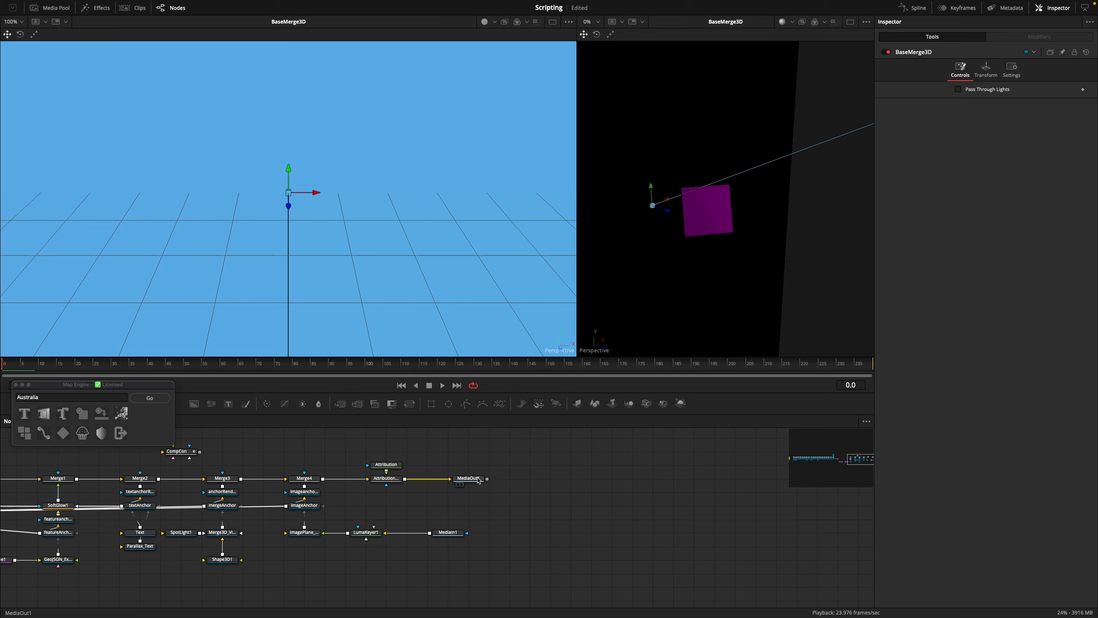
key(2)
drag(577, 229, 349, 229)
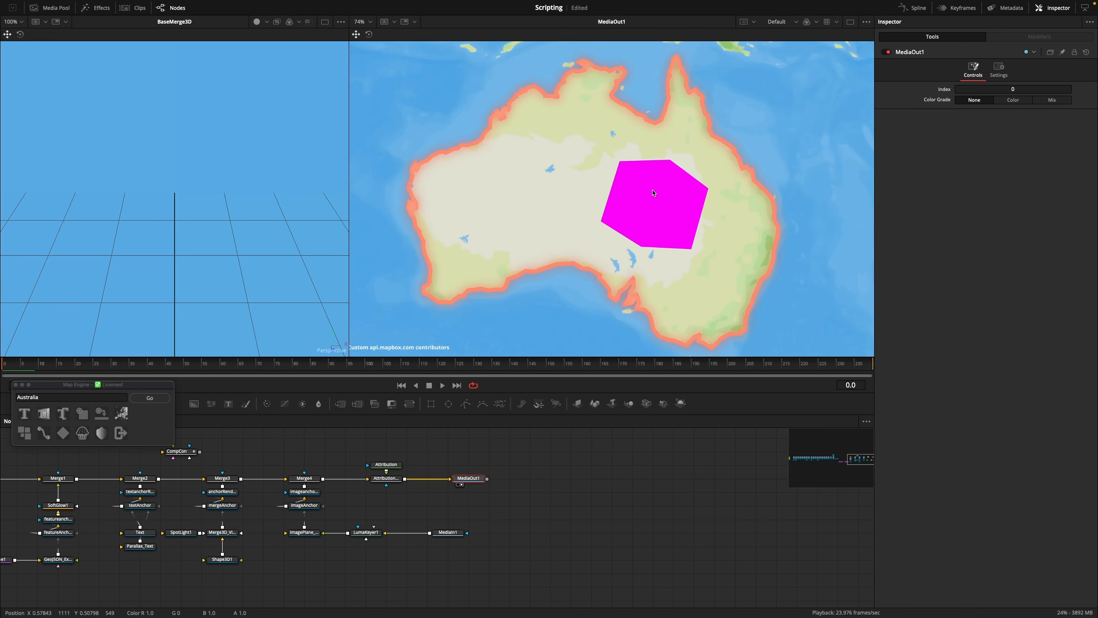
Enable Lighting and Shadows on the anchorRenderer node that renders the cube
scroll(508, 502, left, 10)
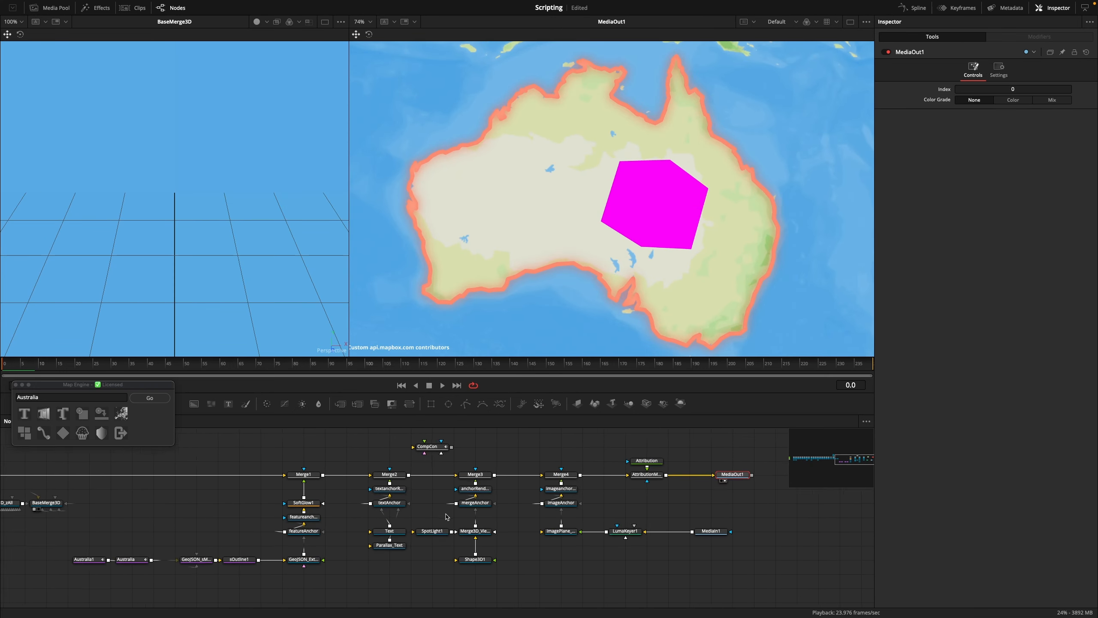
click(500, 485)
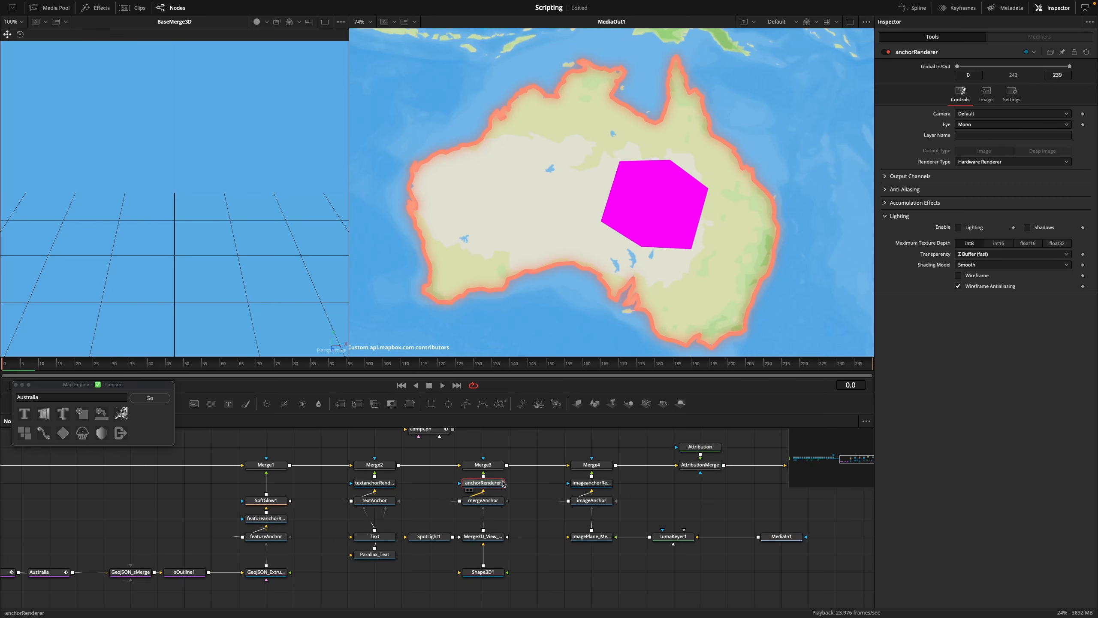
click(1028, 227)
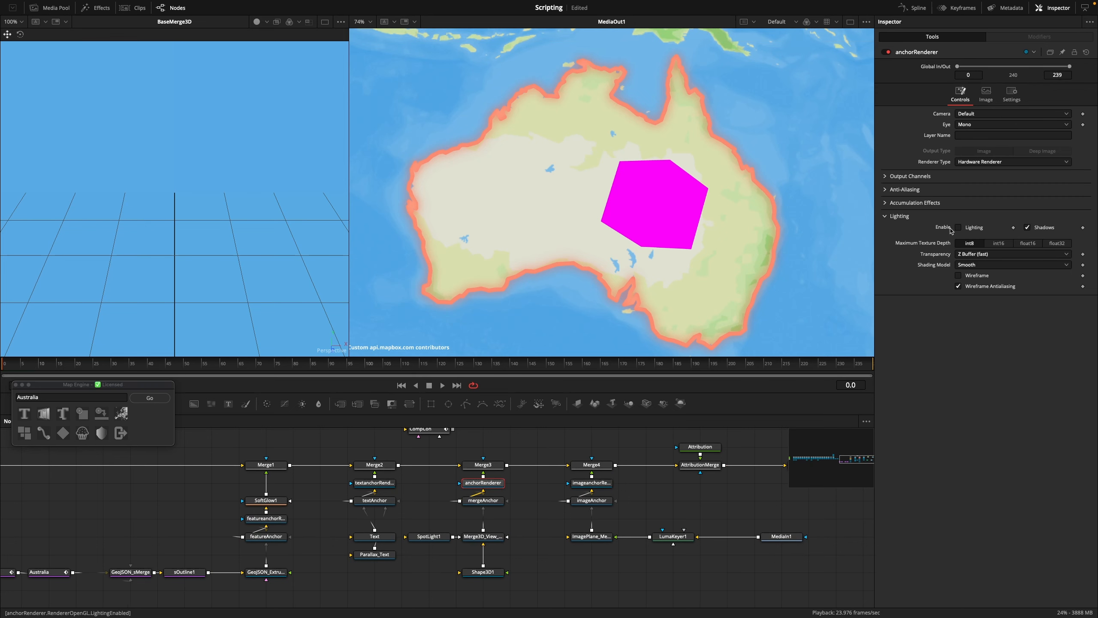
click(959, 227)
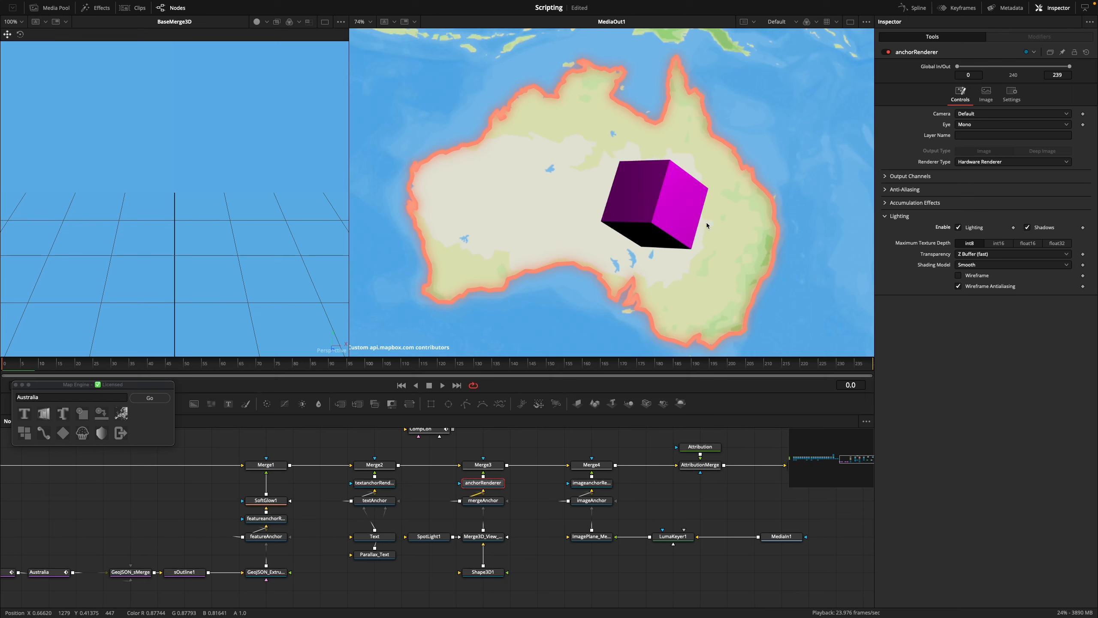
Add a new Shape 3D plane and connect it to the cube's Merge3D node as a shadow catcher
drag(517, 505, 482, 505)
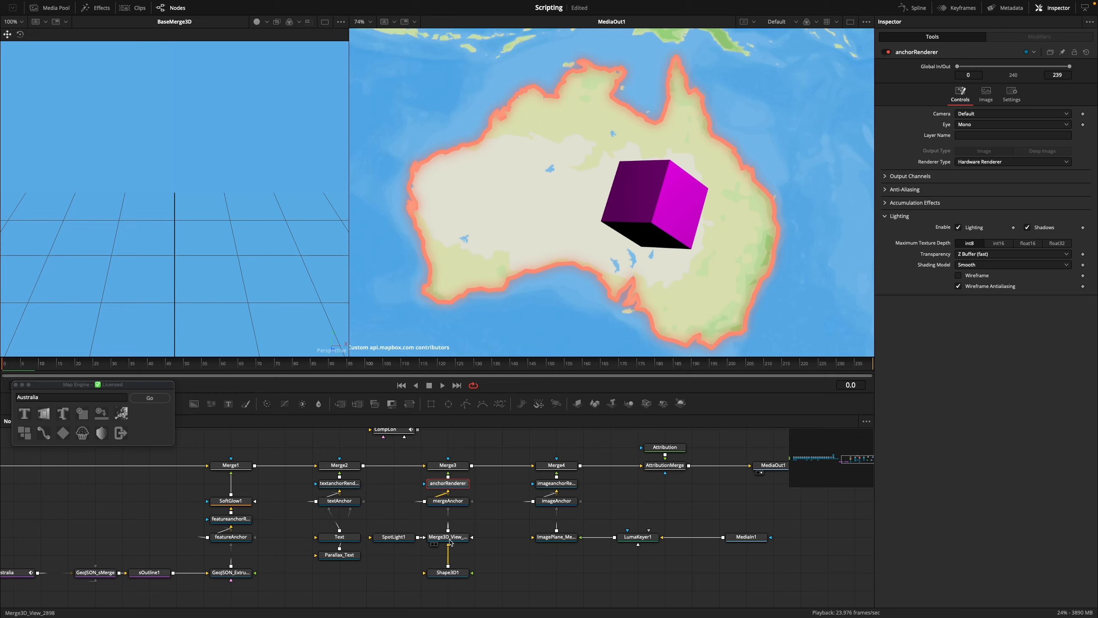
drag(451, 537, 501, 526)
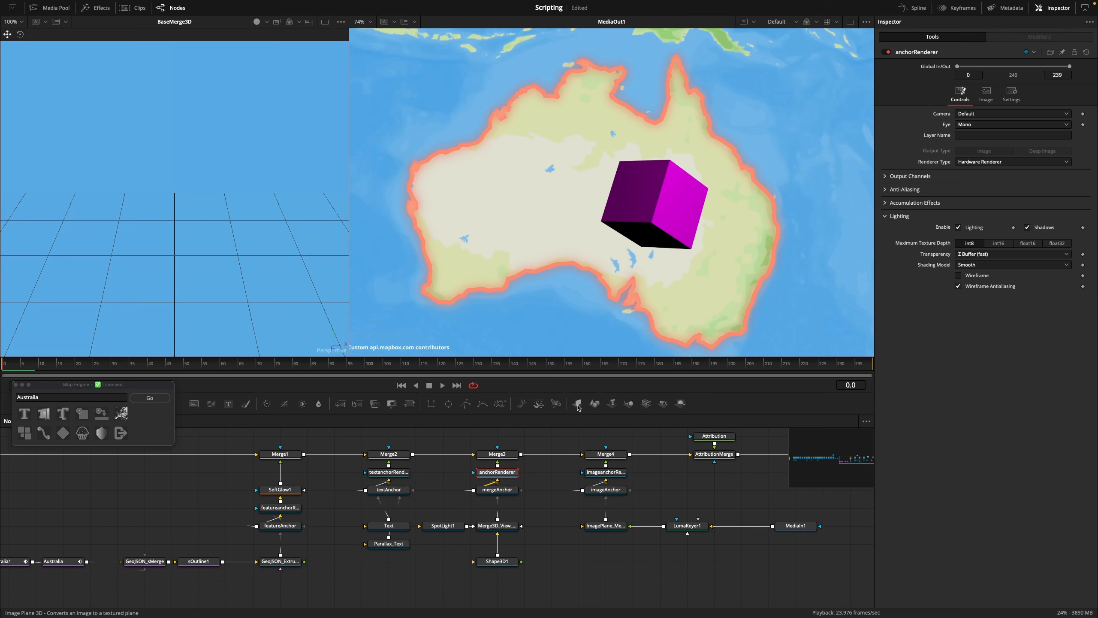
drag(598, 405, 500, 530)
scroll(501, 529, up, 5)
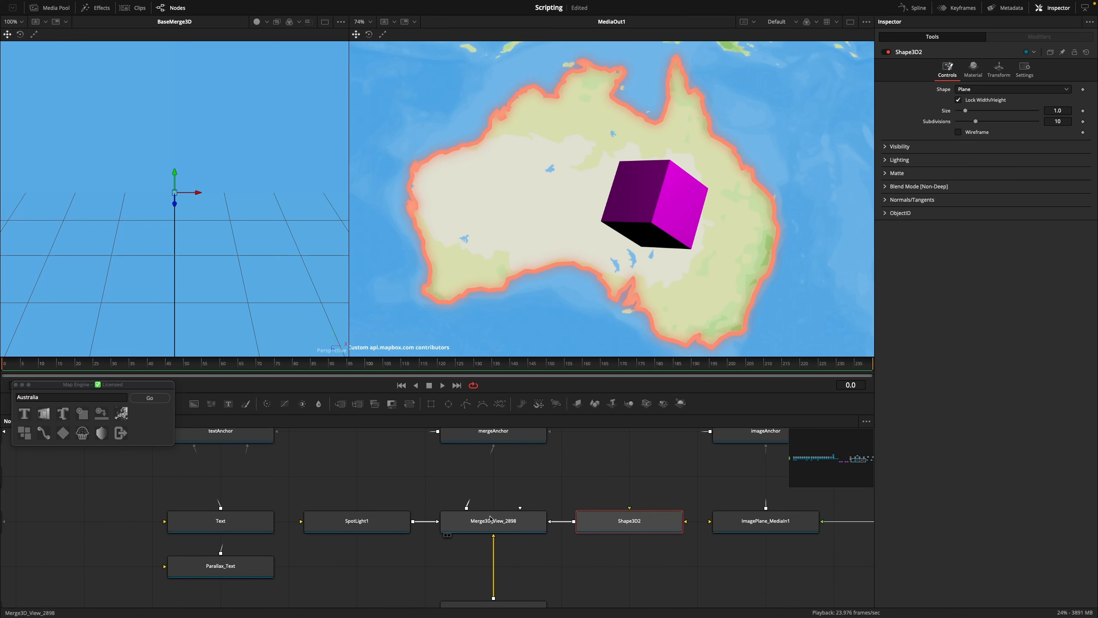
scroll(566, 515, down, 5)
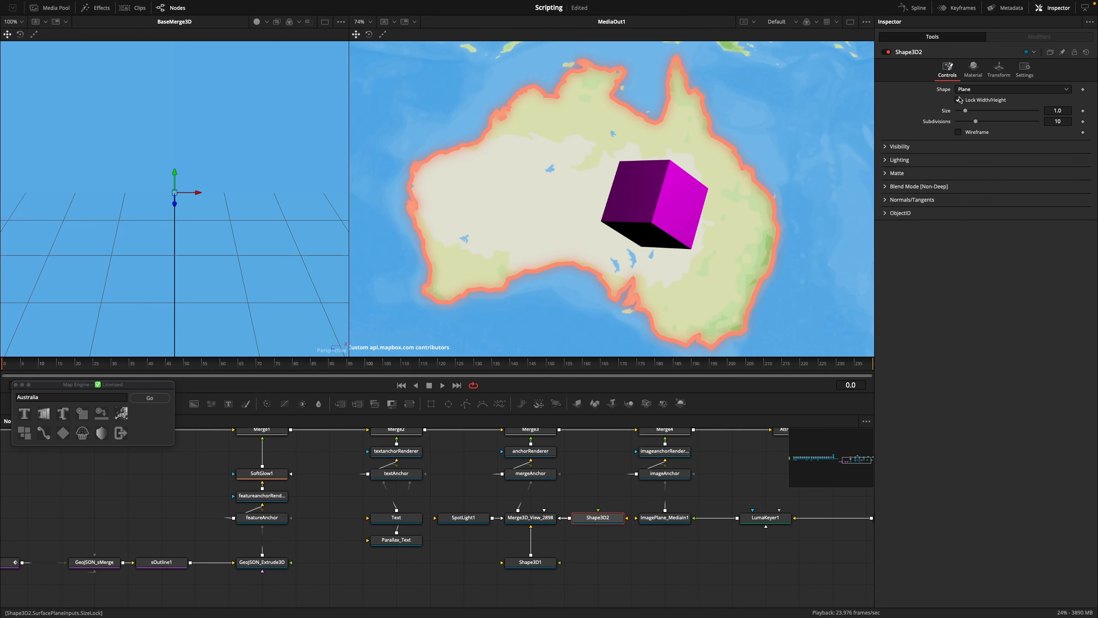
Enlarge the shadow-catching plane by trying sizes 1000 and 2000 and settling on 5000
click(1065, 110)
text(1000)
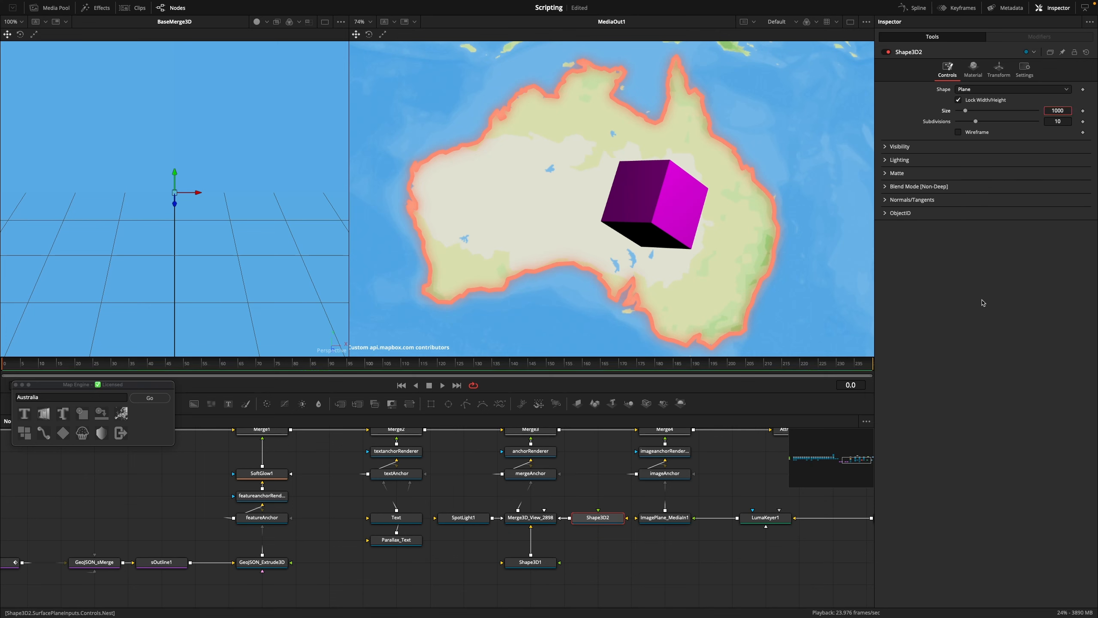
key(Return)
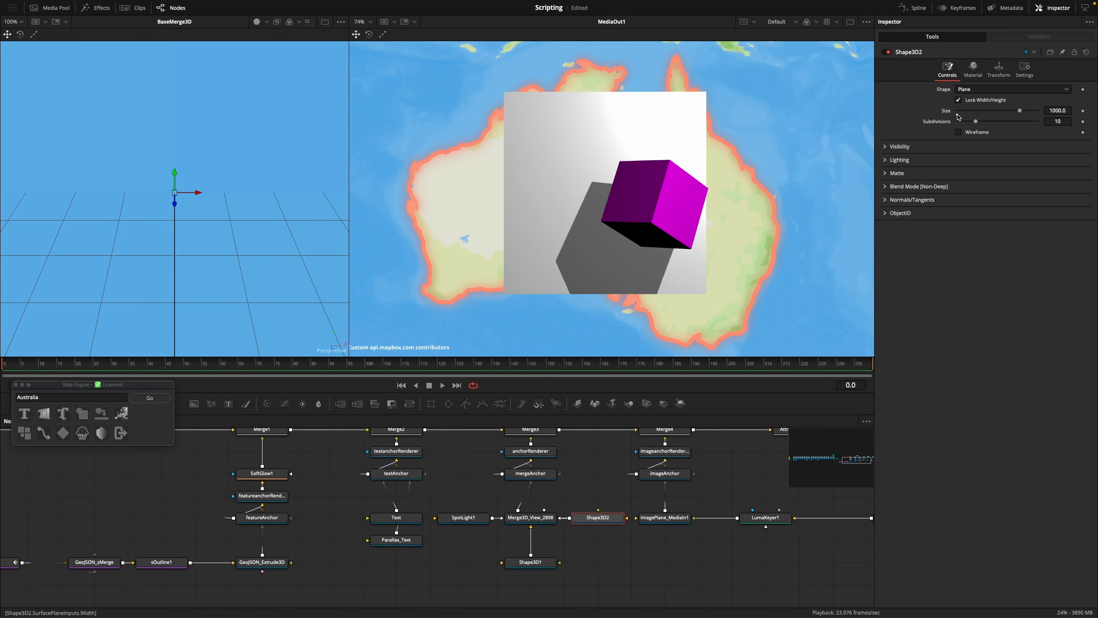
click(1058, 109)
key(BackSpace)
key(Return)
scroll(753, 238, down, 2)
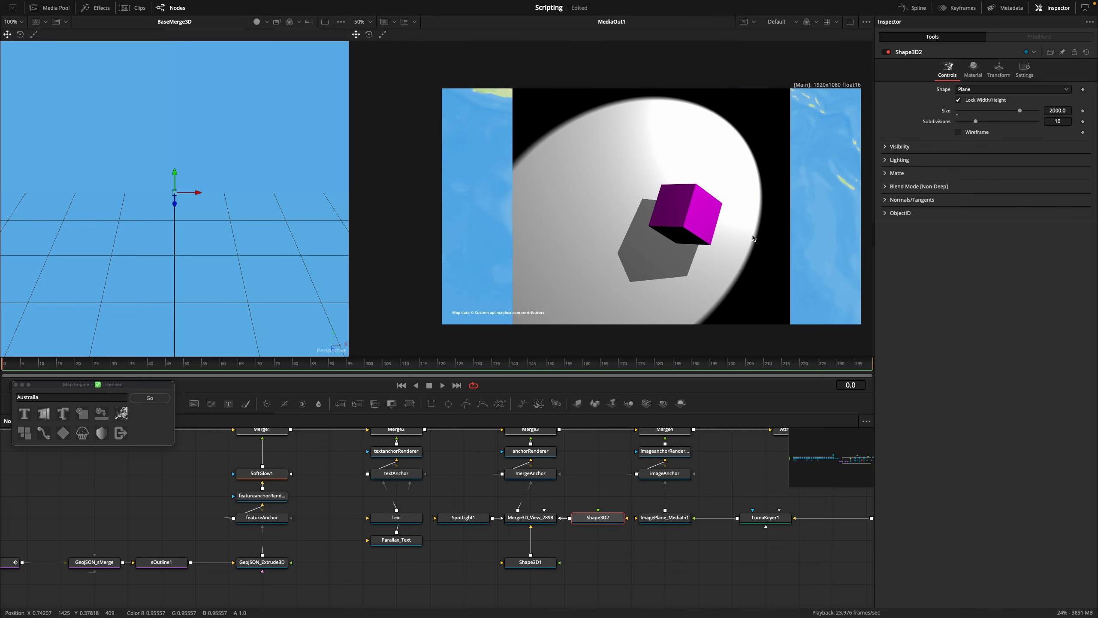
click(1054, 111)
text(5)
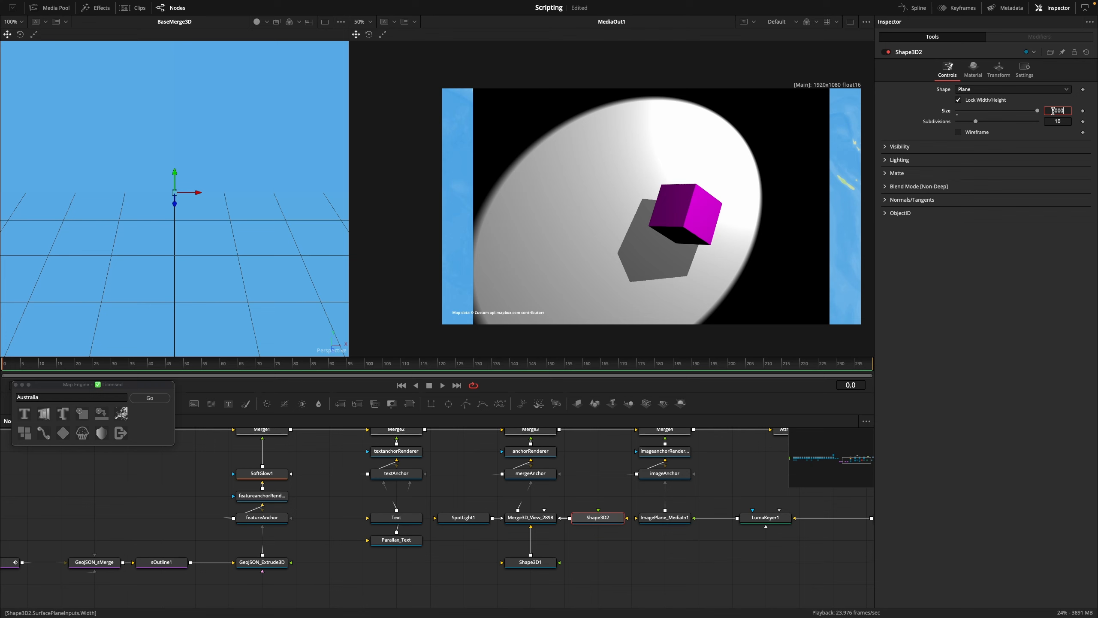
key(Tab)
scroll(737, 233, up, 2)
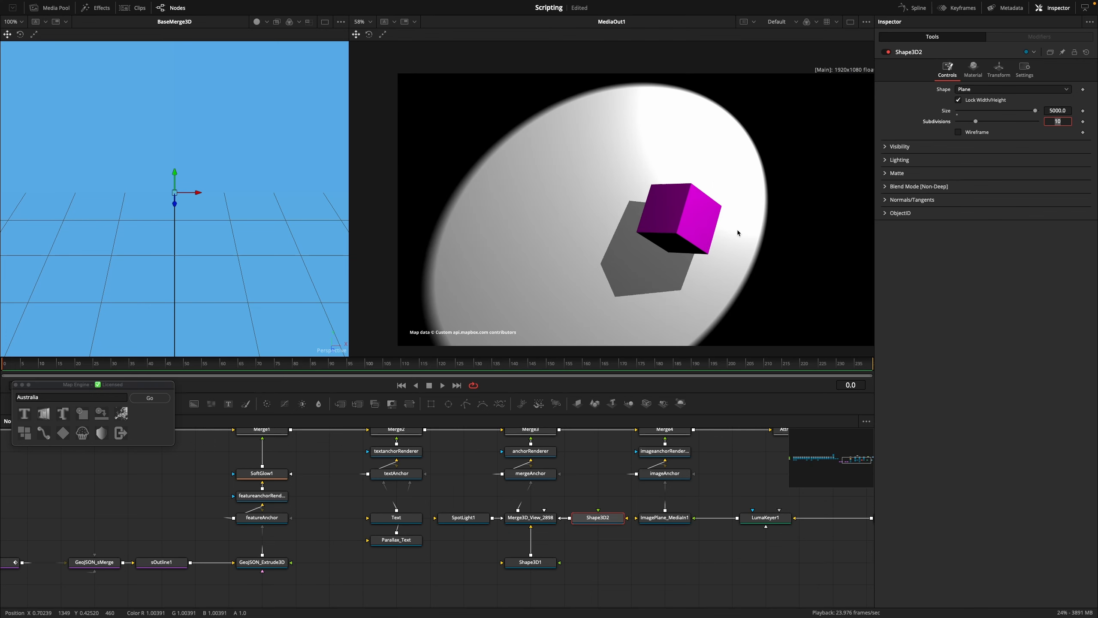
Set Merge3's apply mode to Multiply and check the cube and its shadow on the map at several frames
drag(709, 270, 668, 253)
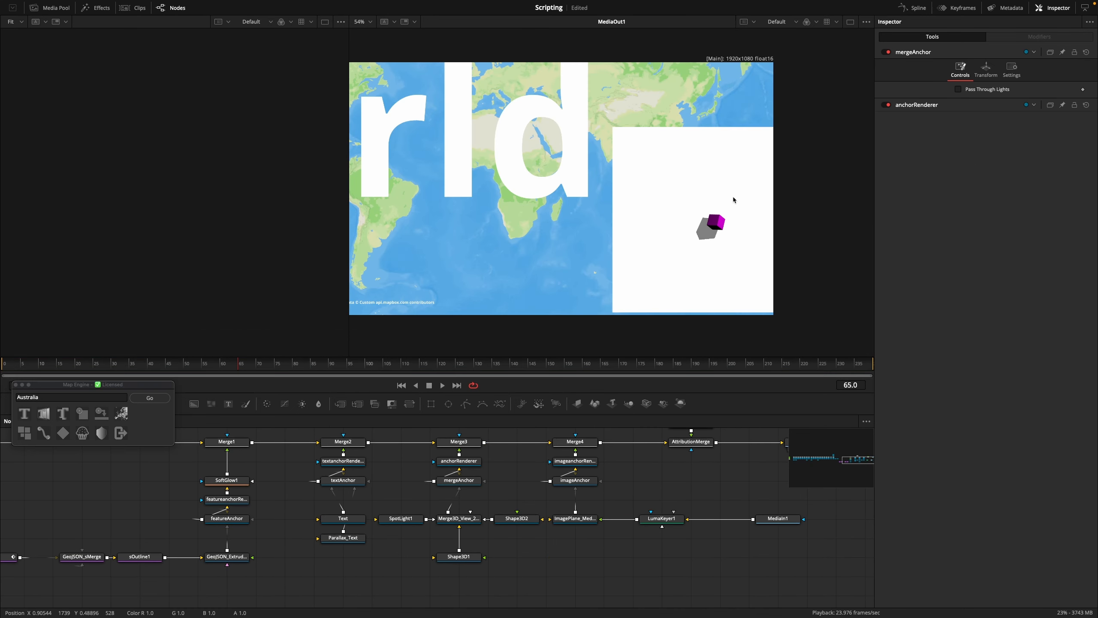
click(475, 444)
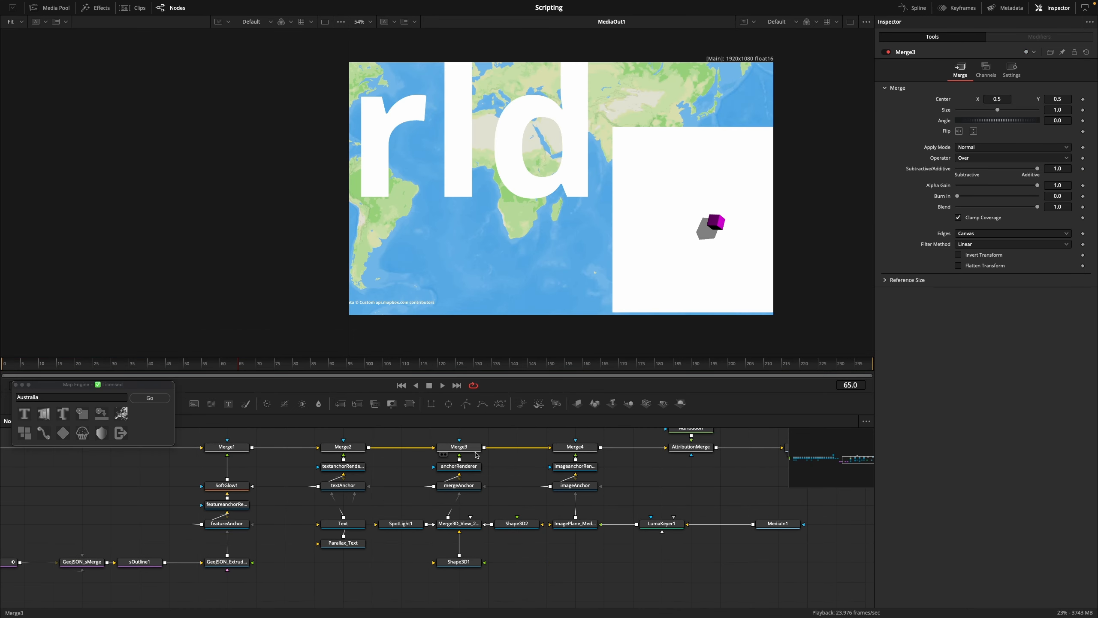
click(471, 452)
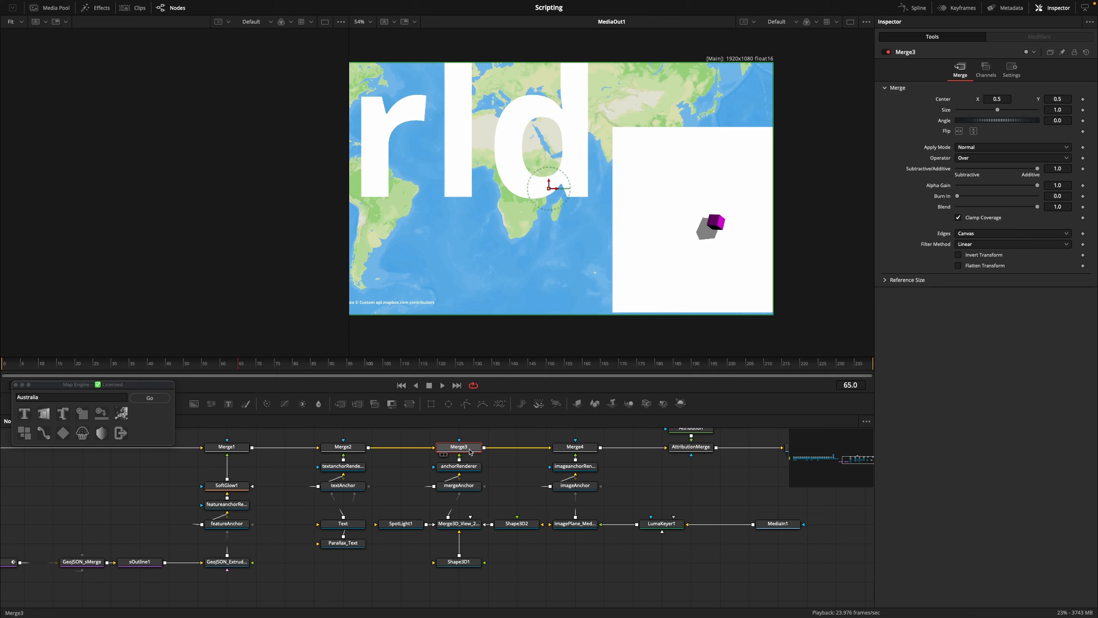
click(976, 149)
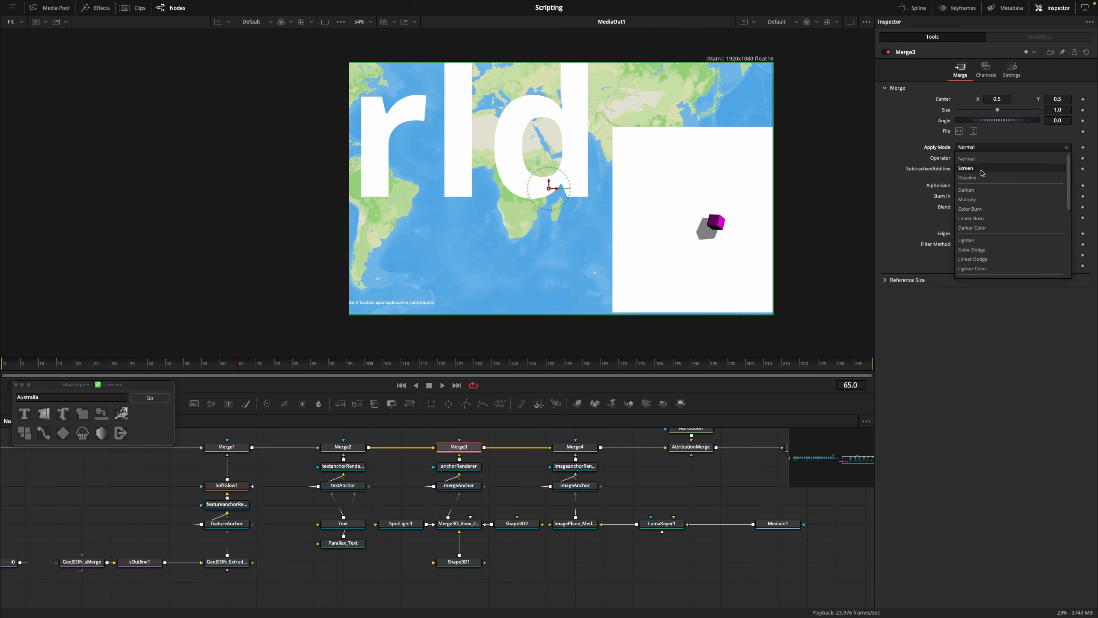
click(981, 200)
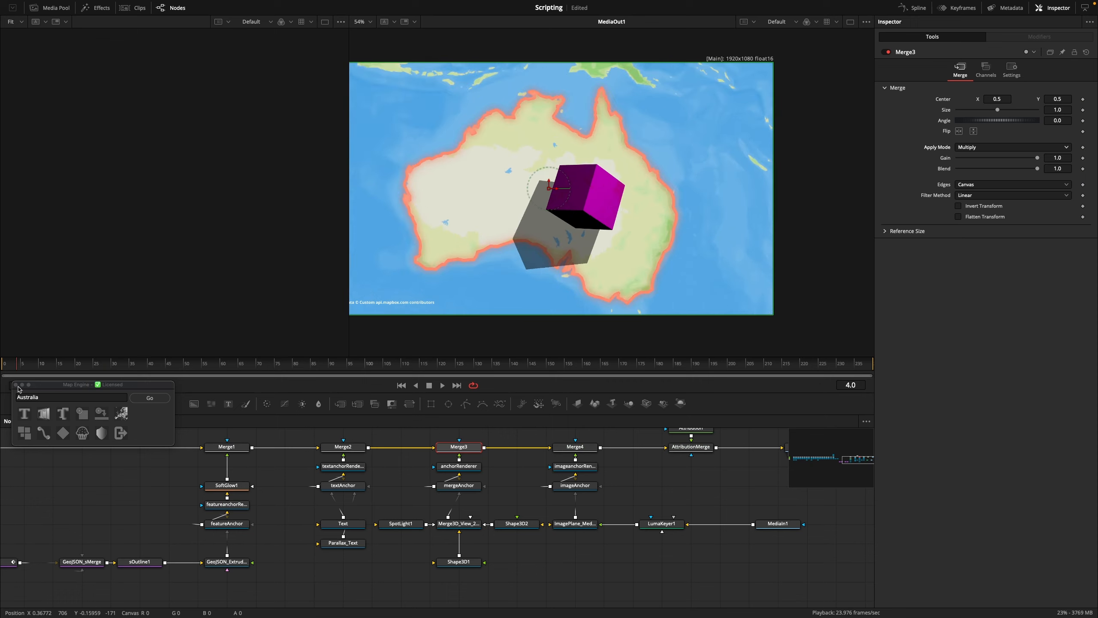
drag(159, 376, 102, 371)
scroll(772, 218, up, 8)
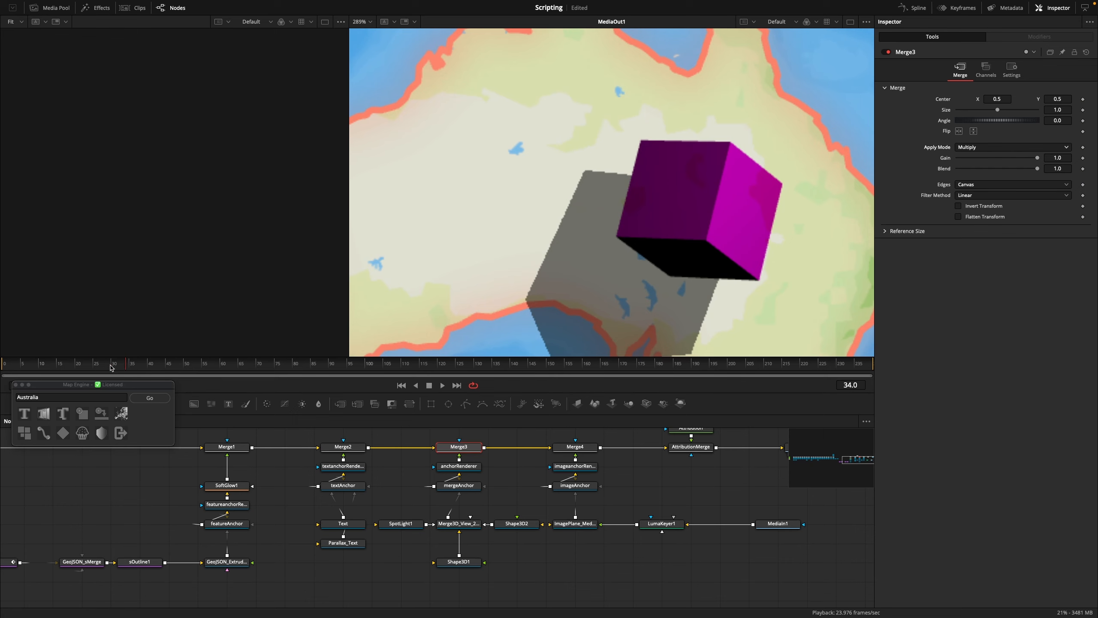
drag(110, 368, 71, 367)
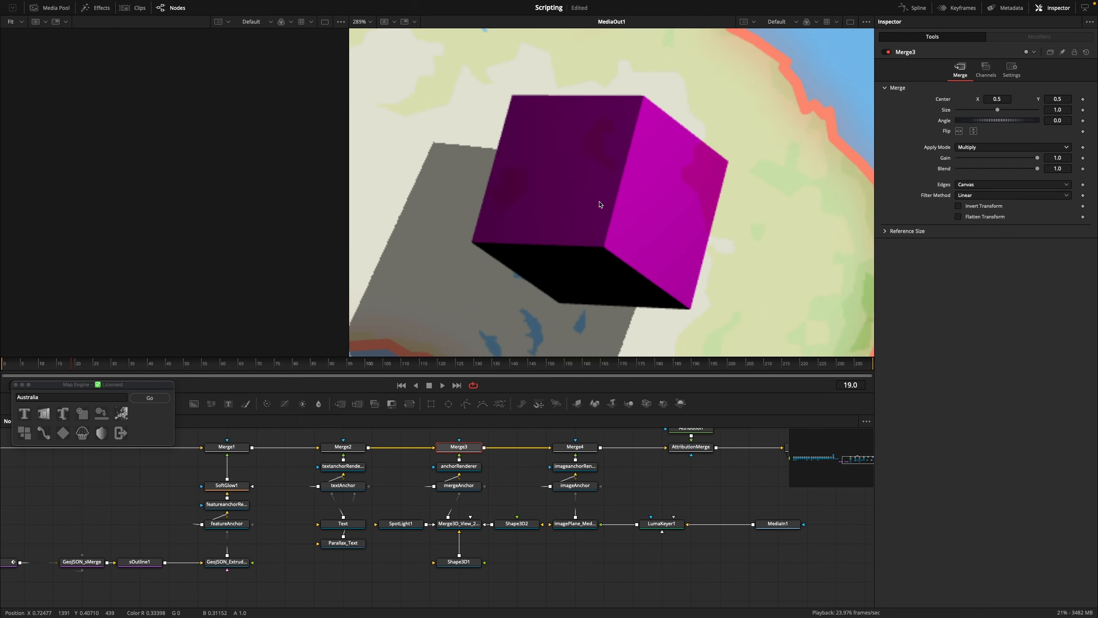
scroll(652, 225, up, 1)
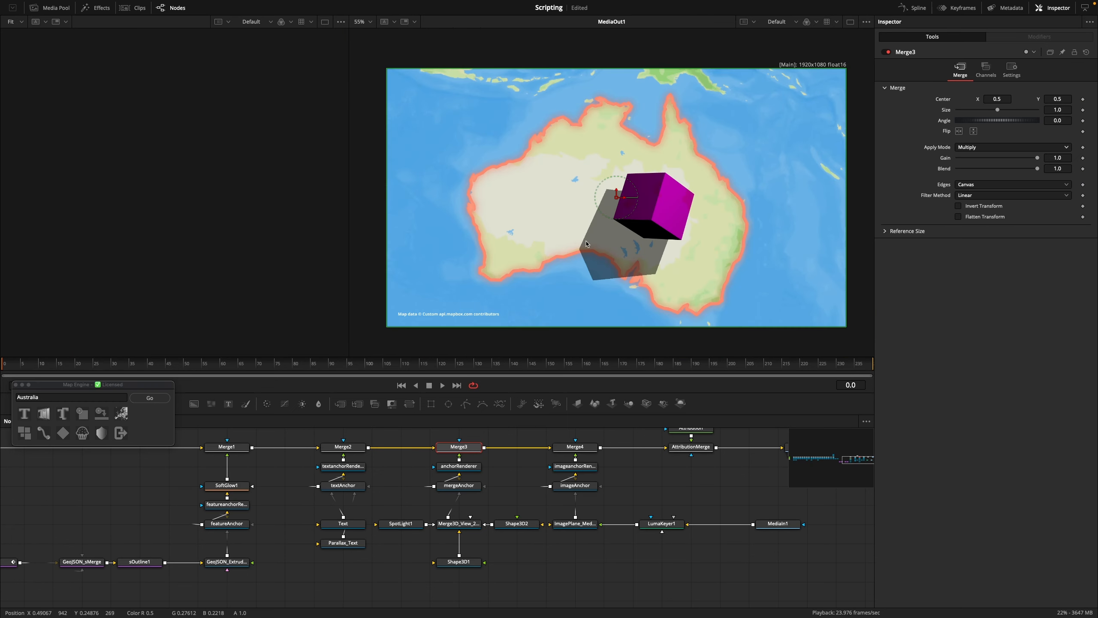
Add a Map Engine scaling text label at Australia and set its text to "Awesome Cube" on two lines
click(61, 416)
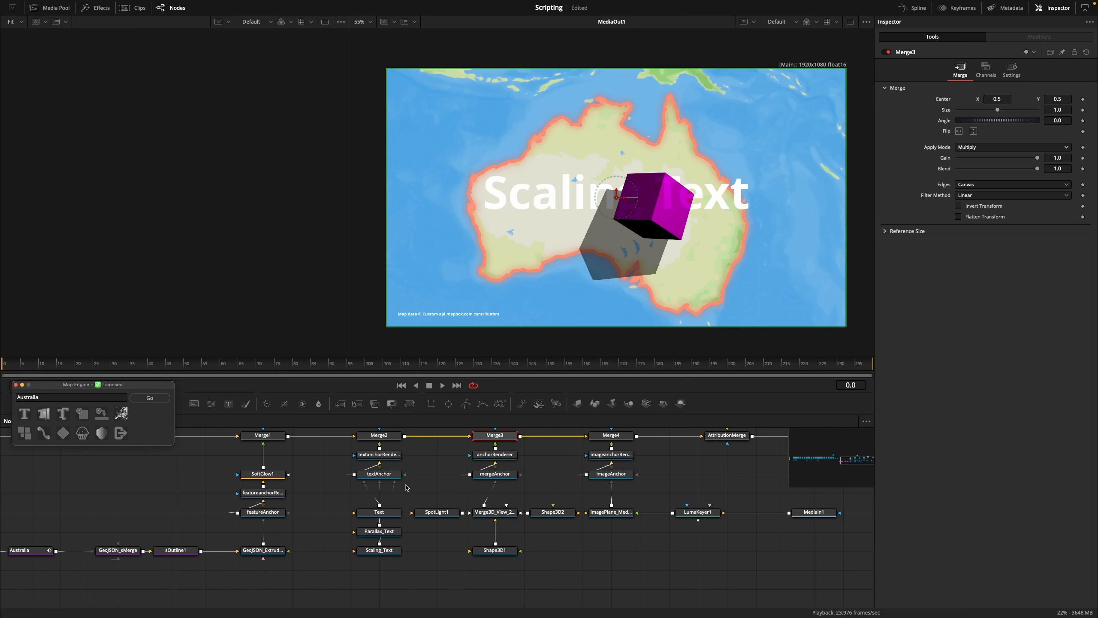
click(385, 551)
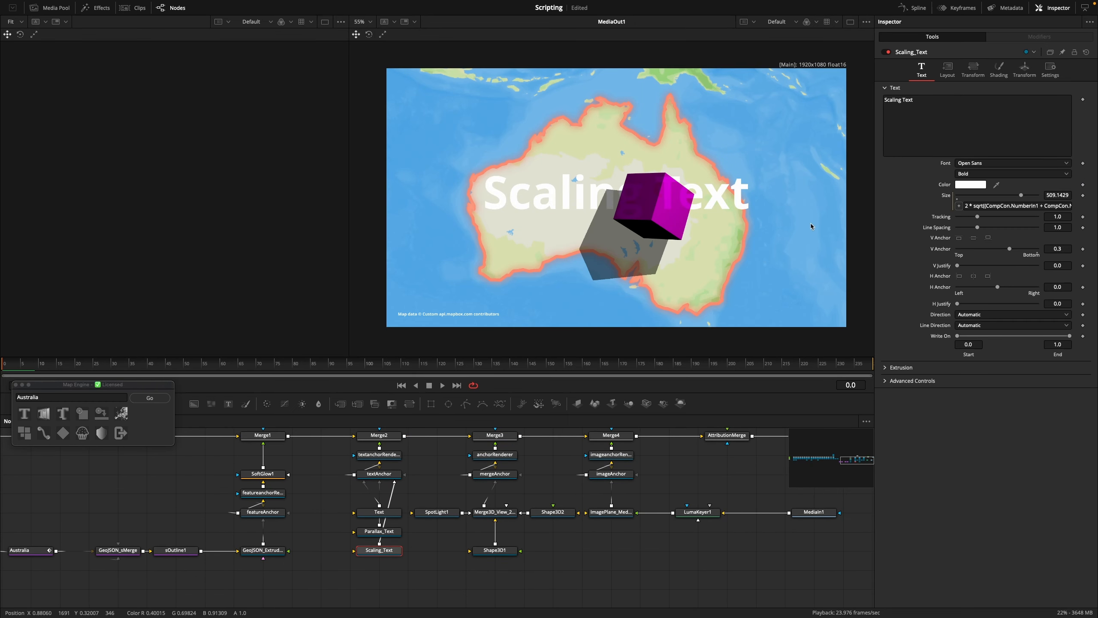
click(932, 96)
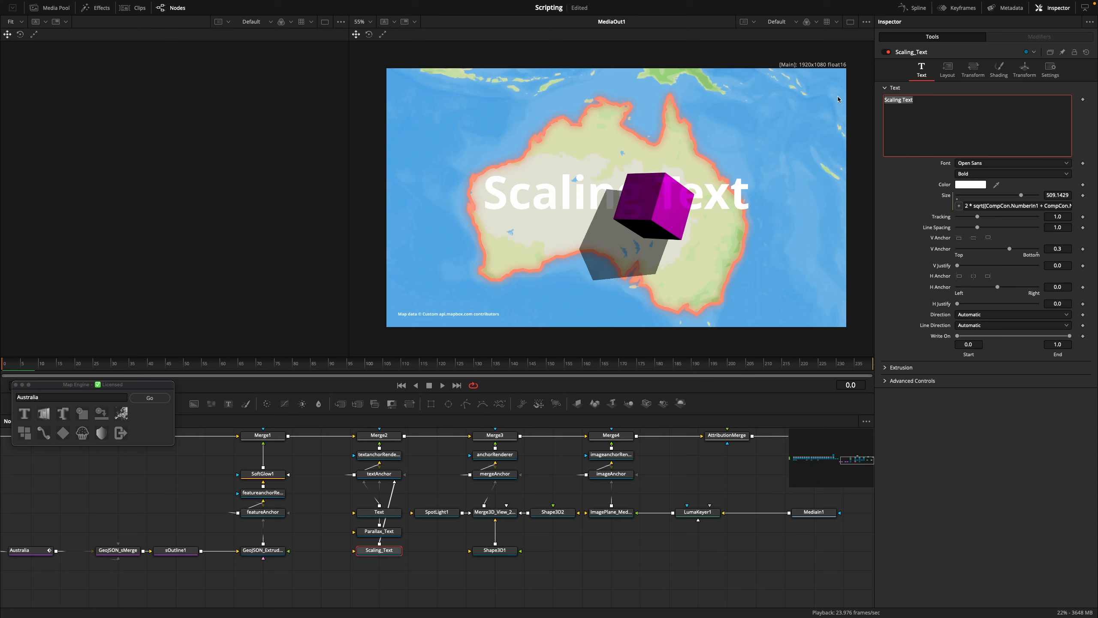
text(Awesome)
key(Return)
text(Cube)
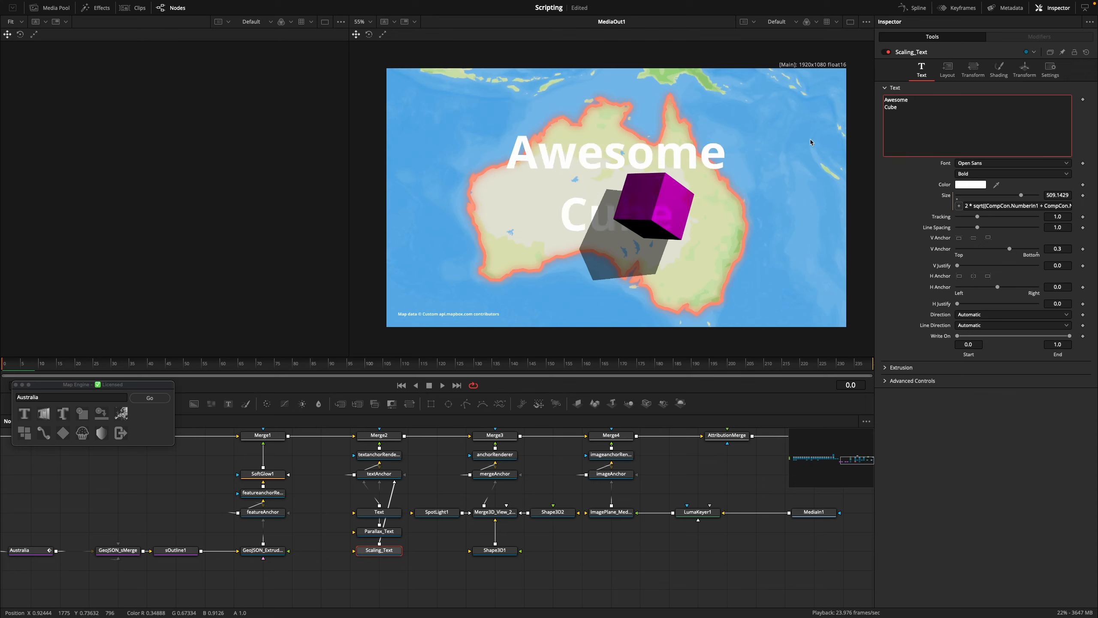
Set the scaling text's X translation to 5700 and preview the label through the camera move
click(1025, 69)
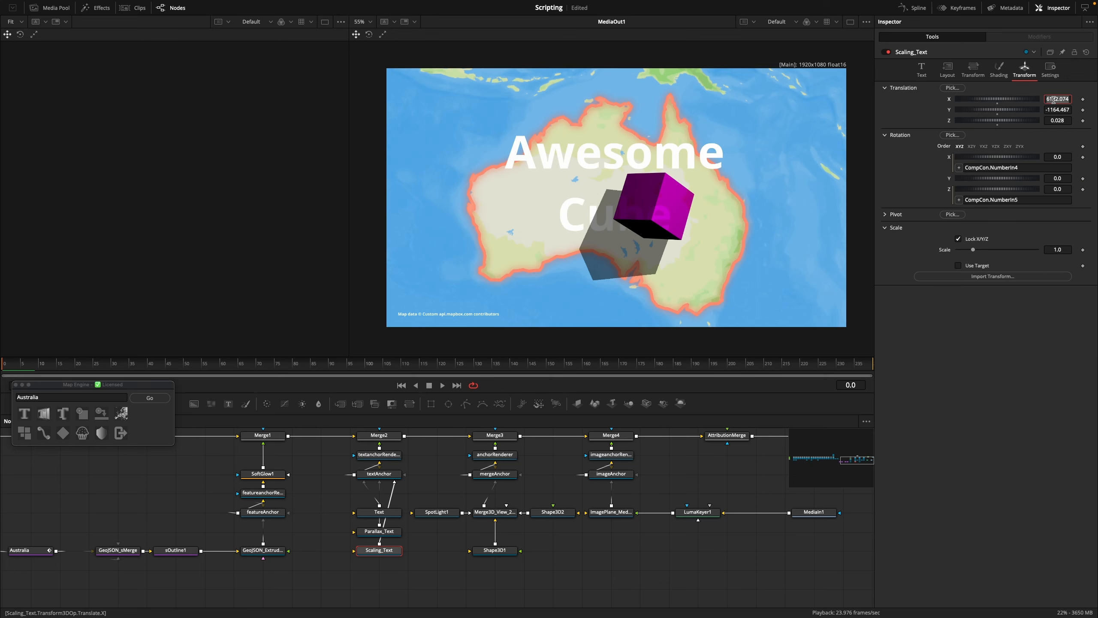
text(5)
text(700)
key(Return)
click(67, 366)
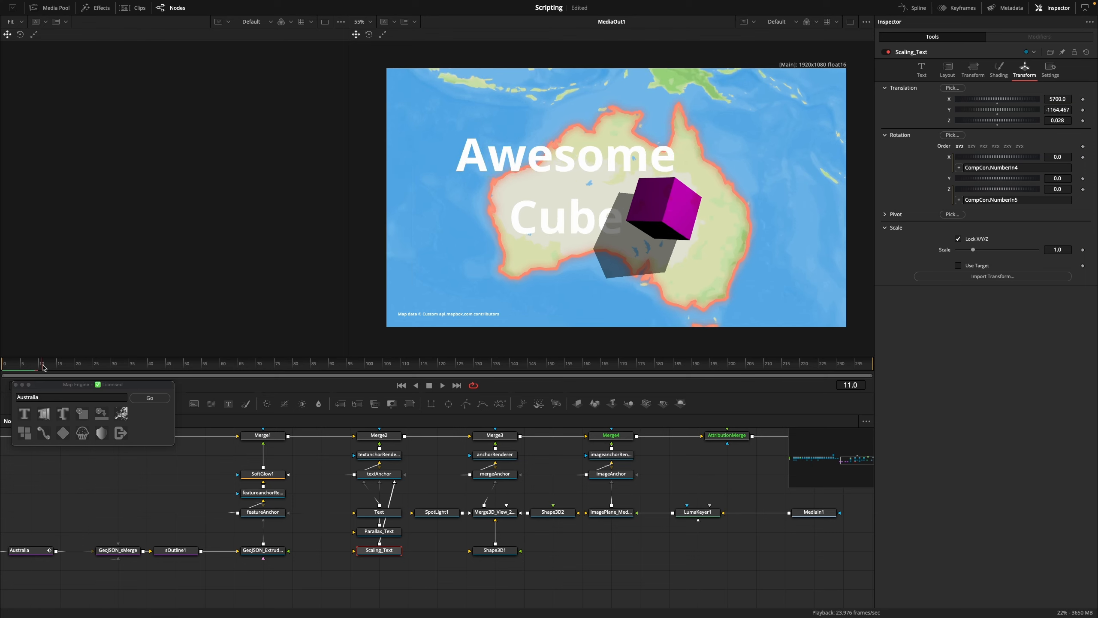
mouse_move(67, 366)
mouse_down()
mouse_move(293, 366)
mouse_move(325, 377)
mouse_move(73, 393)
mouse_move(224, 383)
mouse_up()
Fade out the Awesome Cube label by keyframing its opacity at 1.0 on frame 24 and 0.0 on frame 61, and preview the animation
click(997, 71)
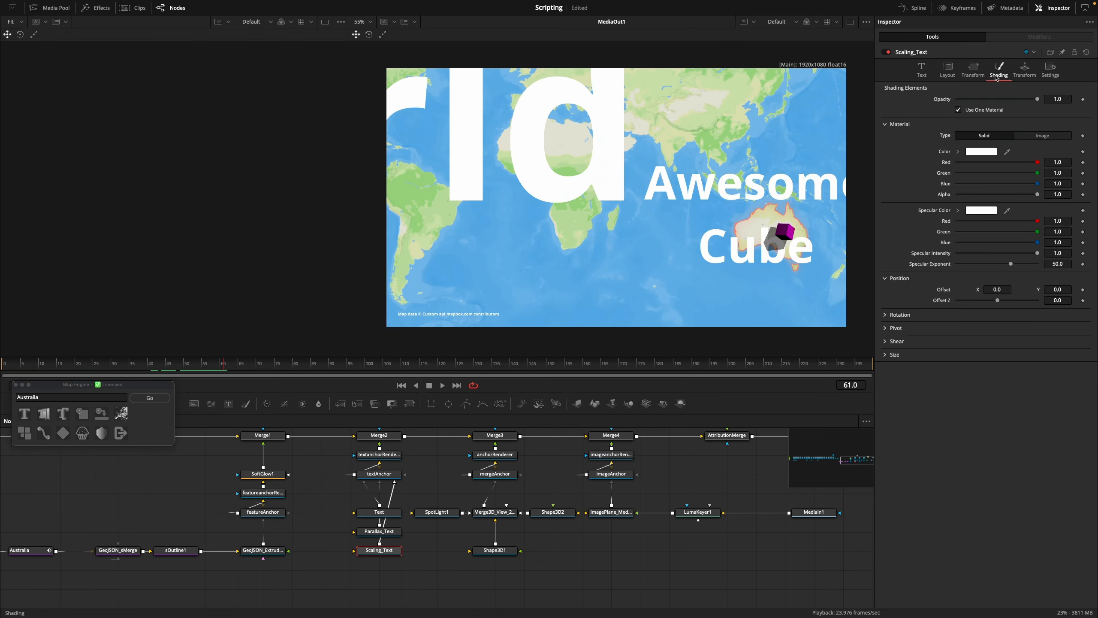
mouse_move(1038, 99)
mouse_down()
mouse_move(979, 100)
mouse_move(1045, 104)
mouse_up()
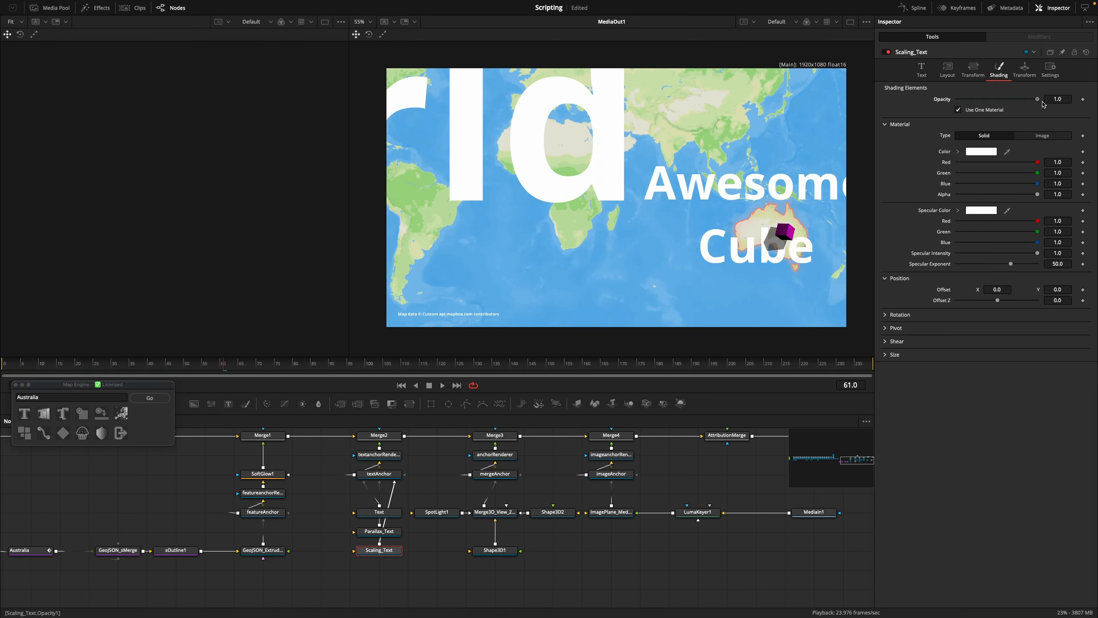
click(1084, 99)
drag(161, 366, 107, 366)
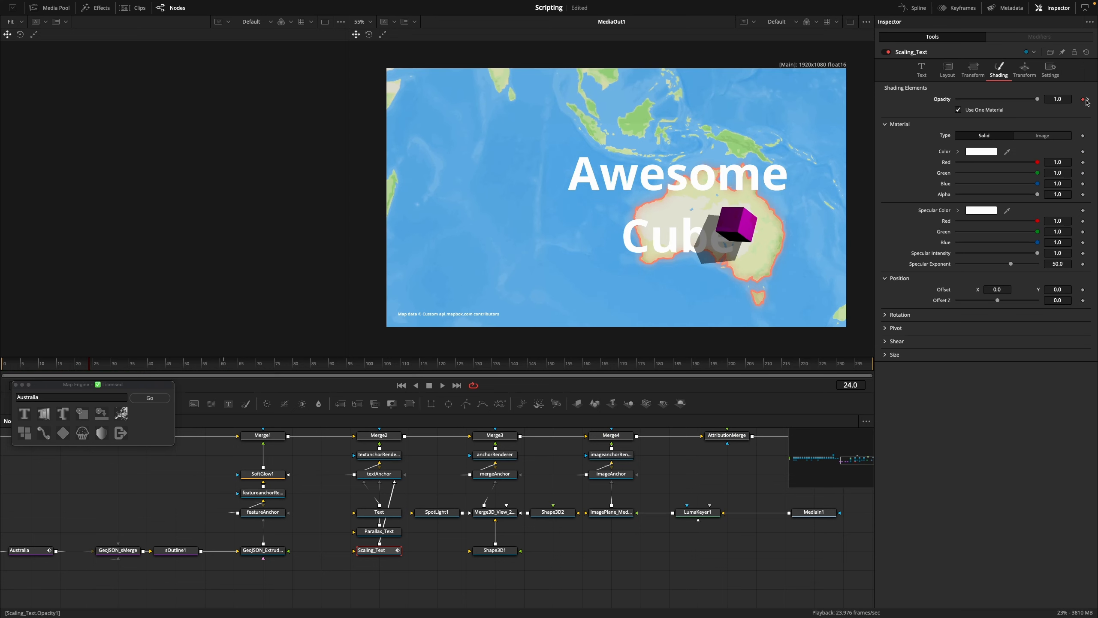
click(1088, 99)
drag(1038, 99, 949, 105)
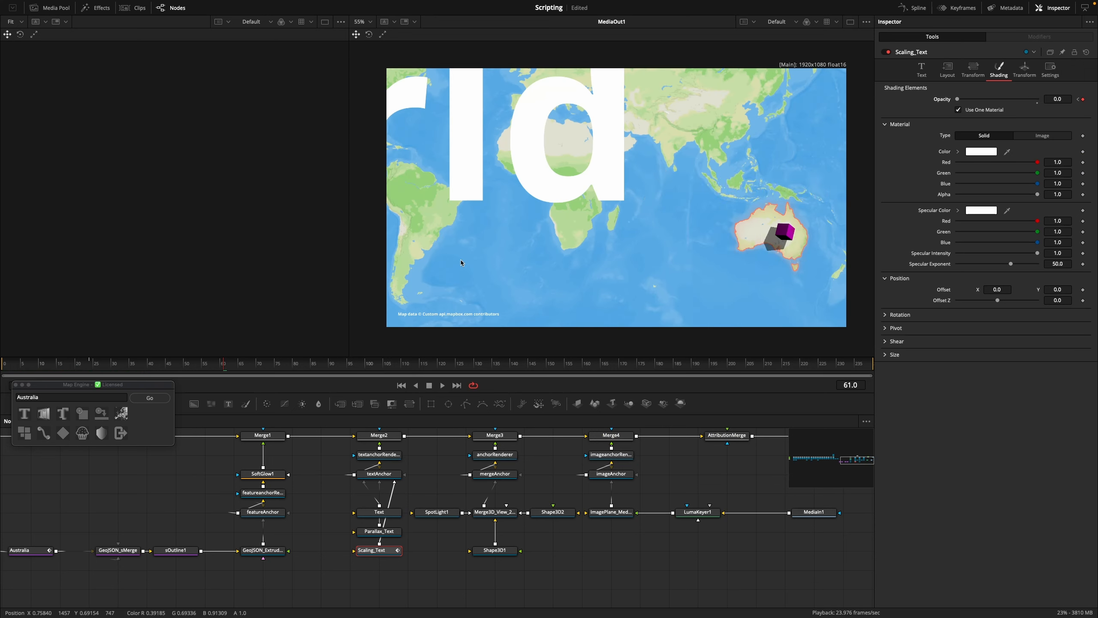
drag(101, 367, 83, 366)
key(space)
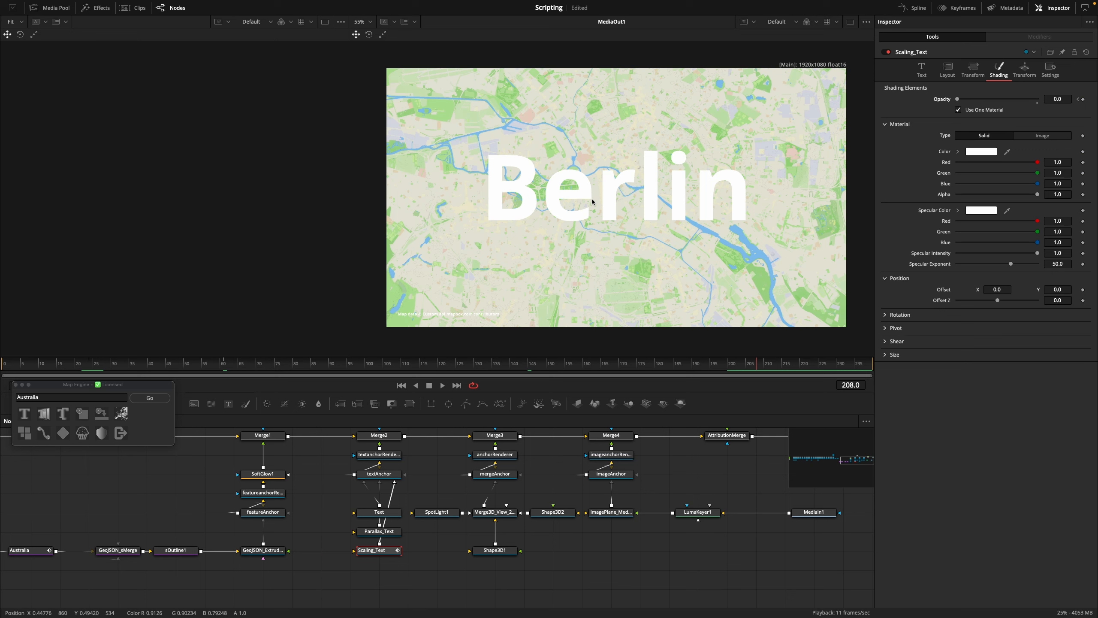
Search Map Engine for "f:Church" with the Berlin view at frame 208 and draw all the listed features together
drag(49, 398, 6, 394)
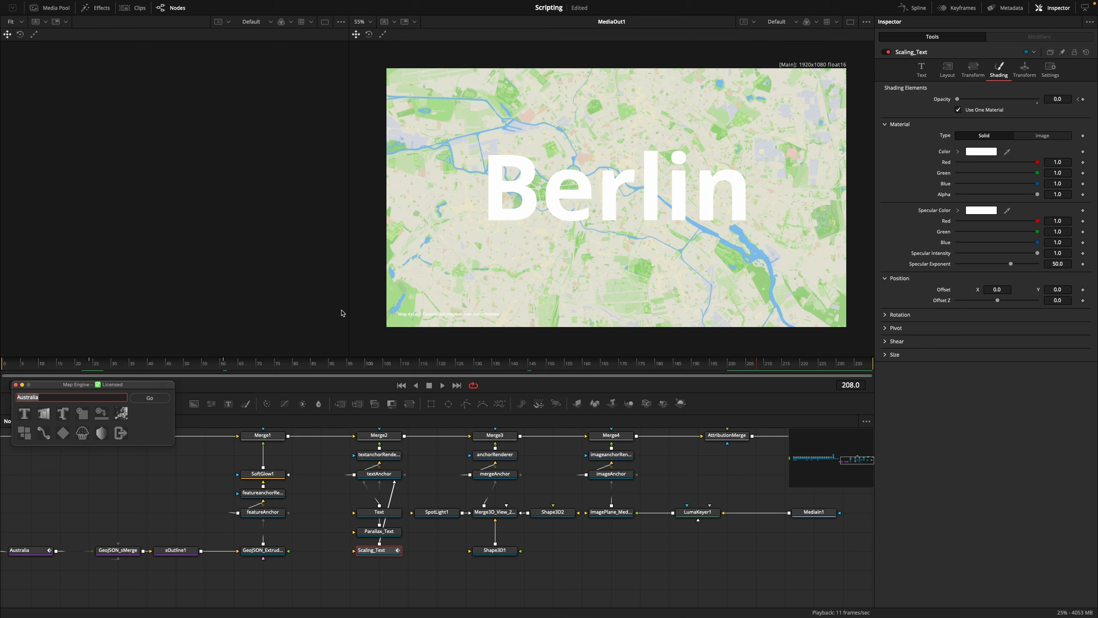
text(f:Church)
scroll(341, 313, up, 1)
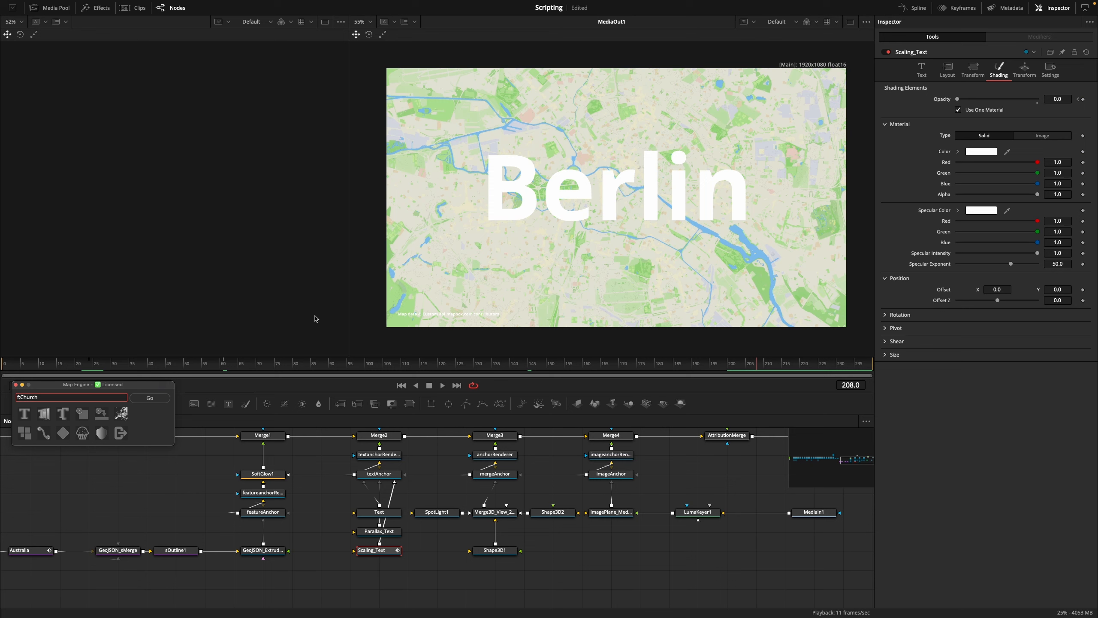
click(147, 399)
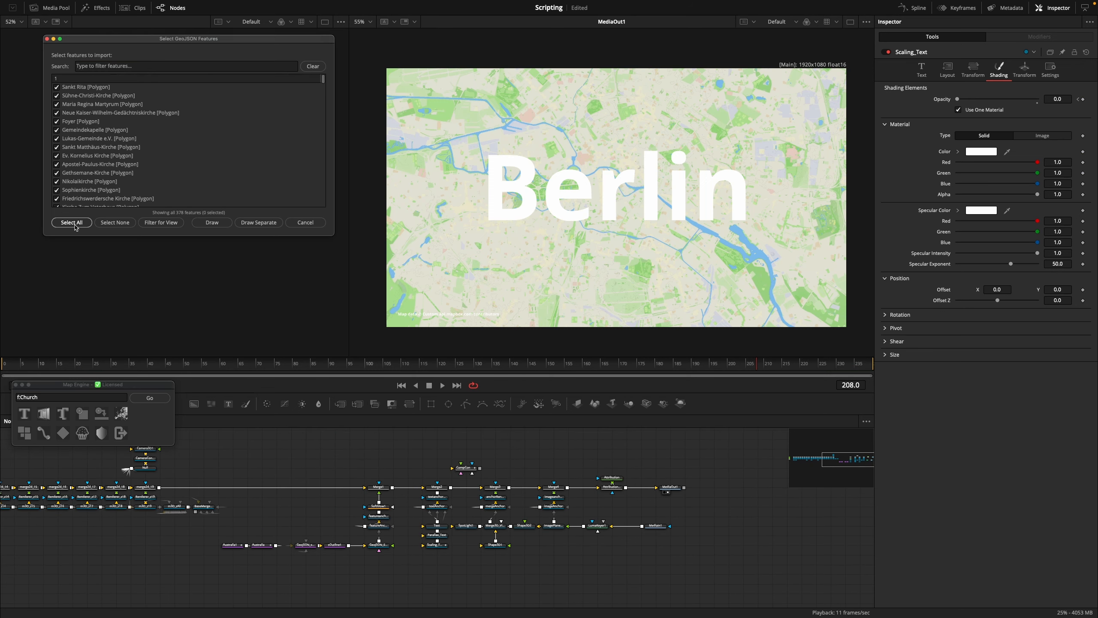
click(208, 222)
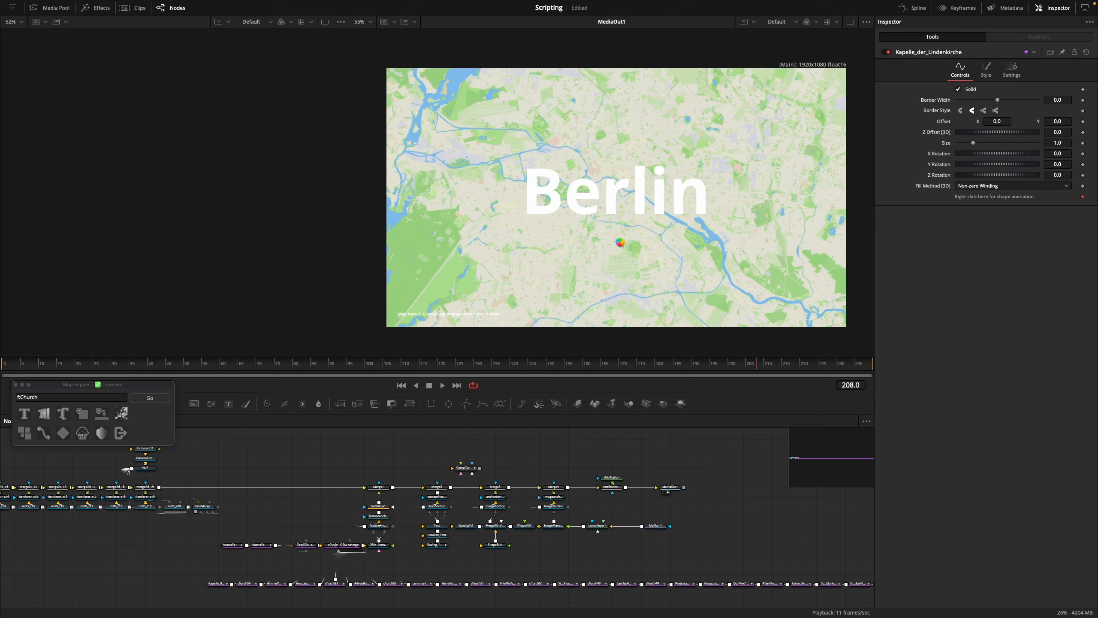
Inspect the imported churches on the Berlin map and move the OSM_Extrude3D node out from over GeoJSON_Extrude3D to just below it
scroll(622, 246, up, 3)
scroll(621, 249, up, 10)
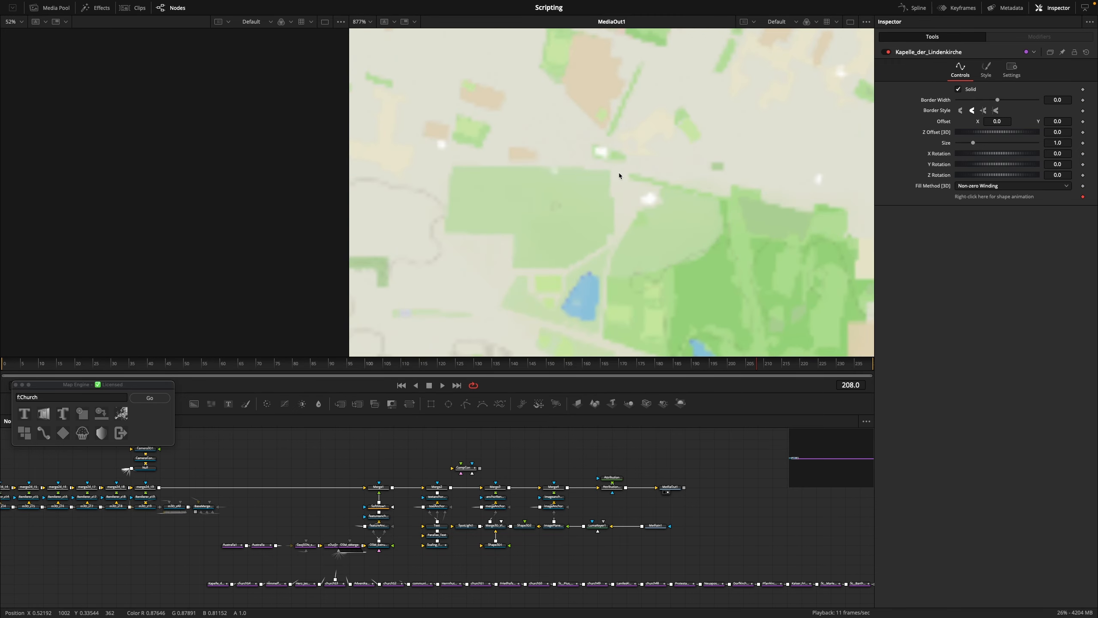
scroll(619, 175, down, 10)
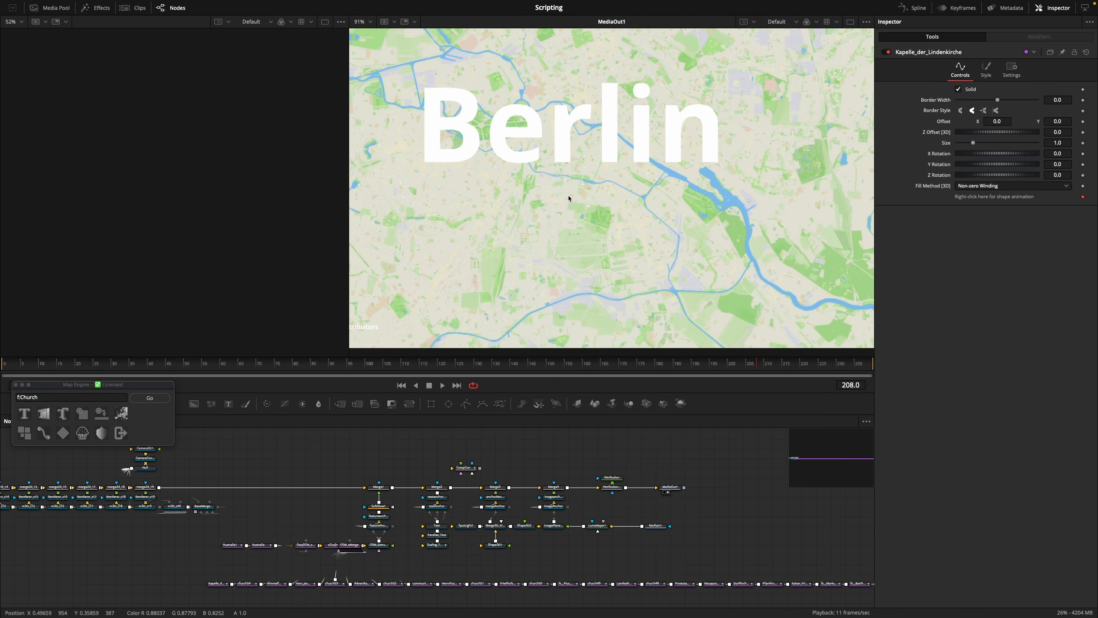
scroll(370, 553, up, 6)
scroll(370, 553, up, 2)
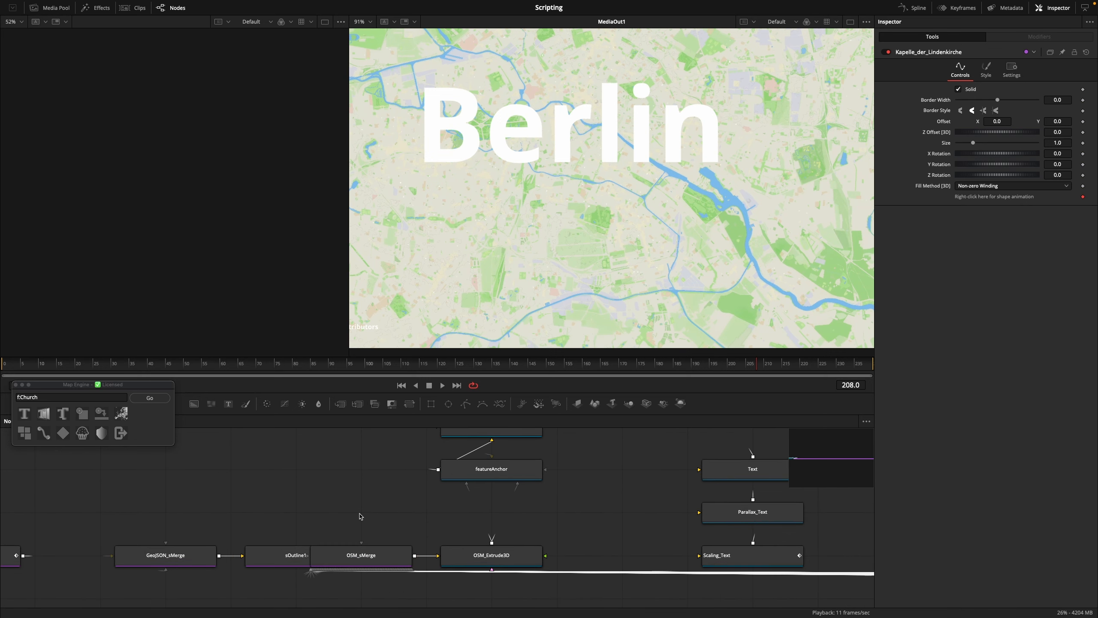
drag(360, 509, 350, 498)
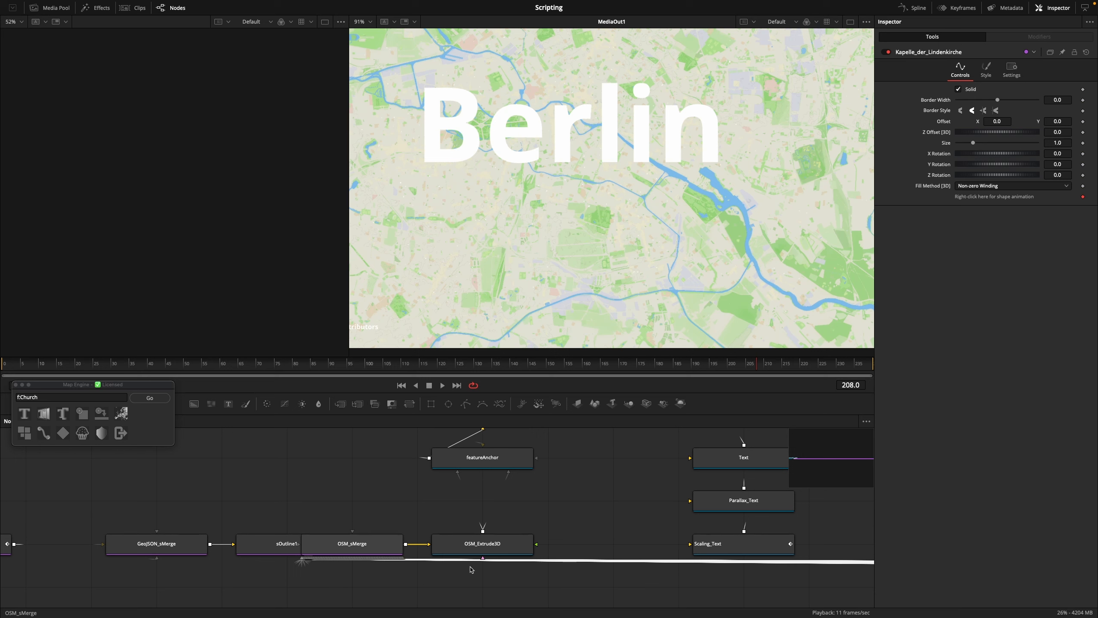
click(475, 548)
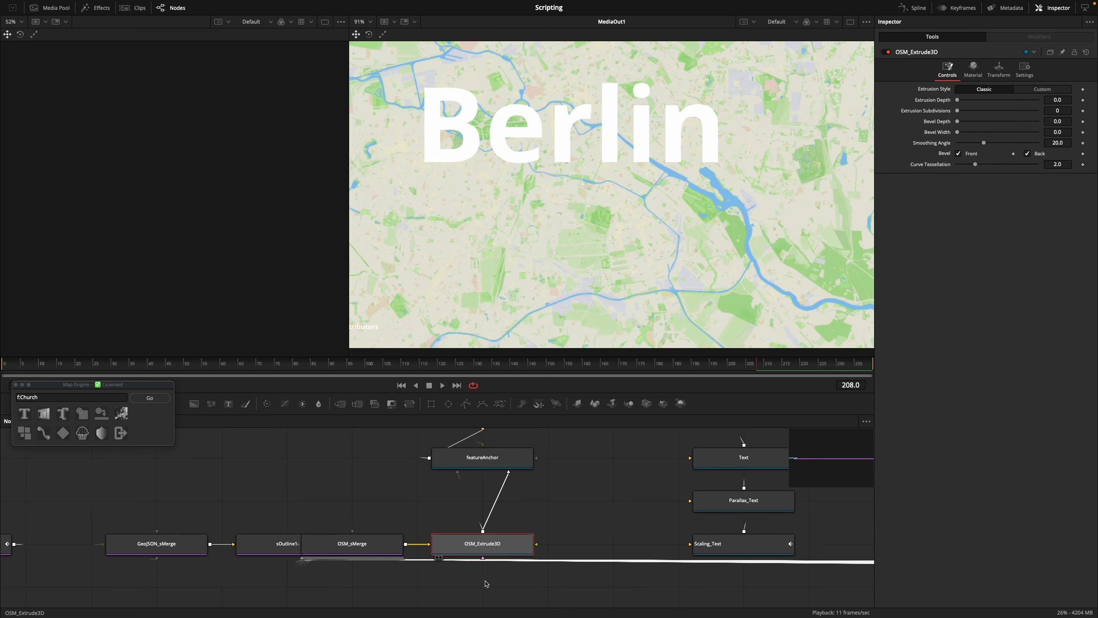
drag(475, 548, 486, 584)
Show OSM_Extrude3D in the empty viewer and frame a few of the church shapes up close
key(1)
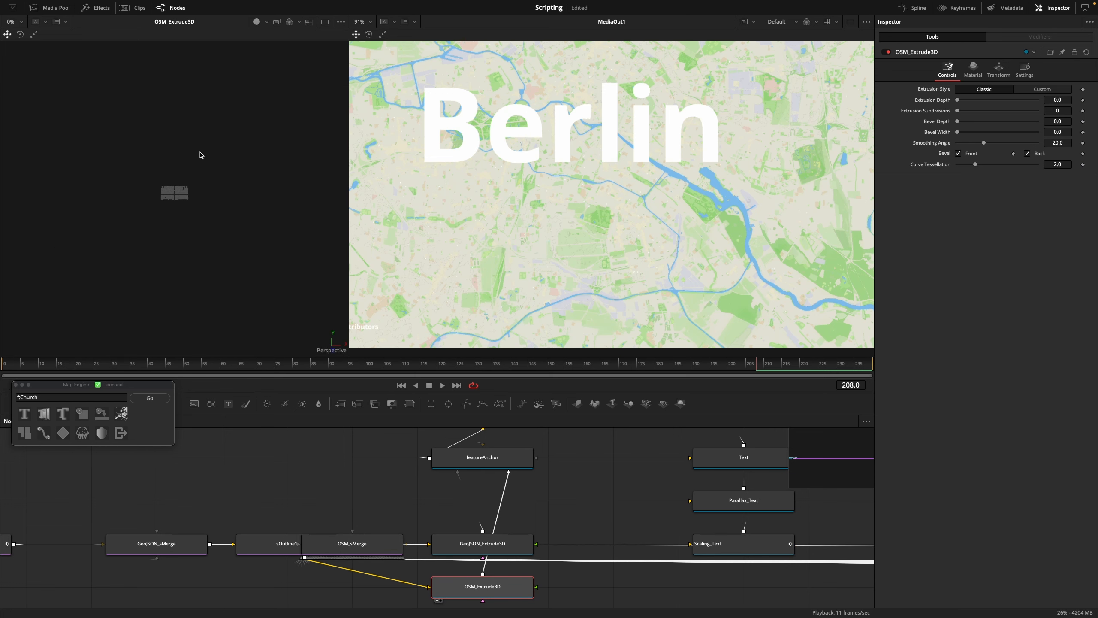
key(f)
scroll(229, 208, up, 5)
drag(219, 189, 113, 273)
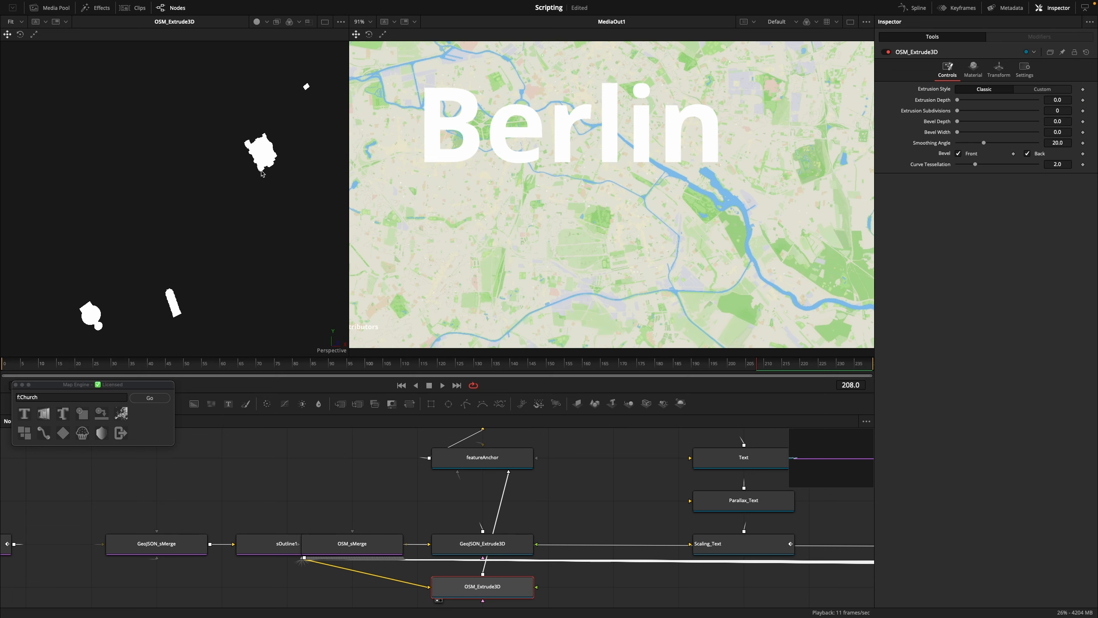
drag(254, 207, 238, 167)
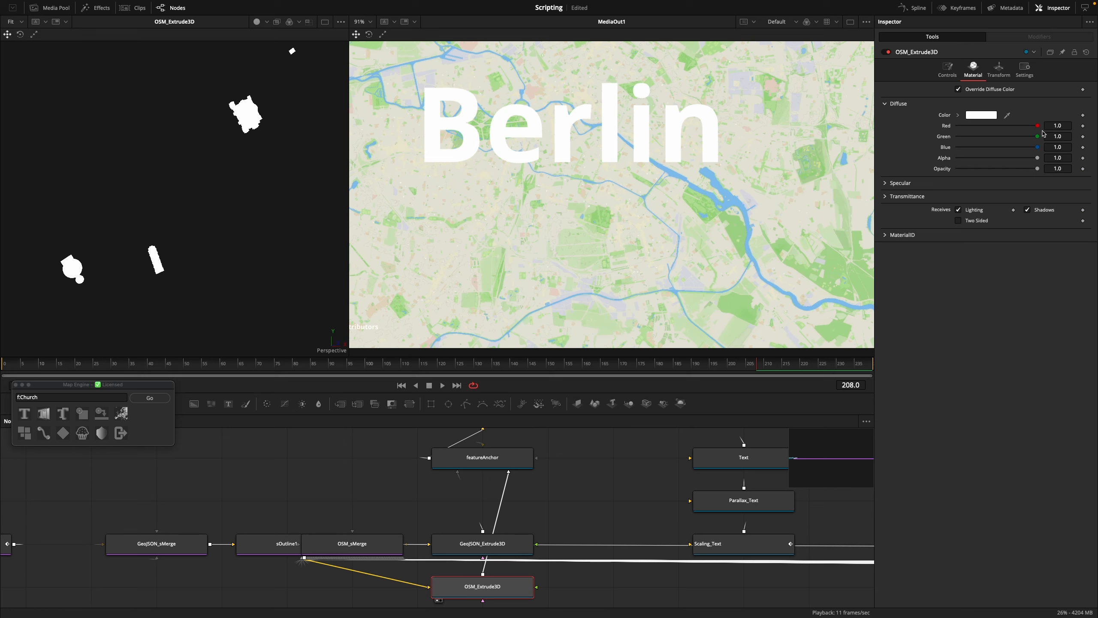
Change the diffuse colour of OSM_Extrude3D to a saturated blue
click(979, 115)
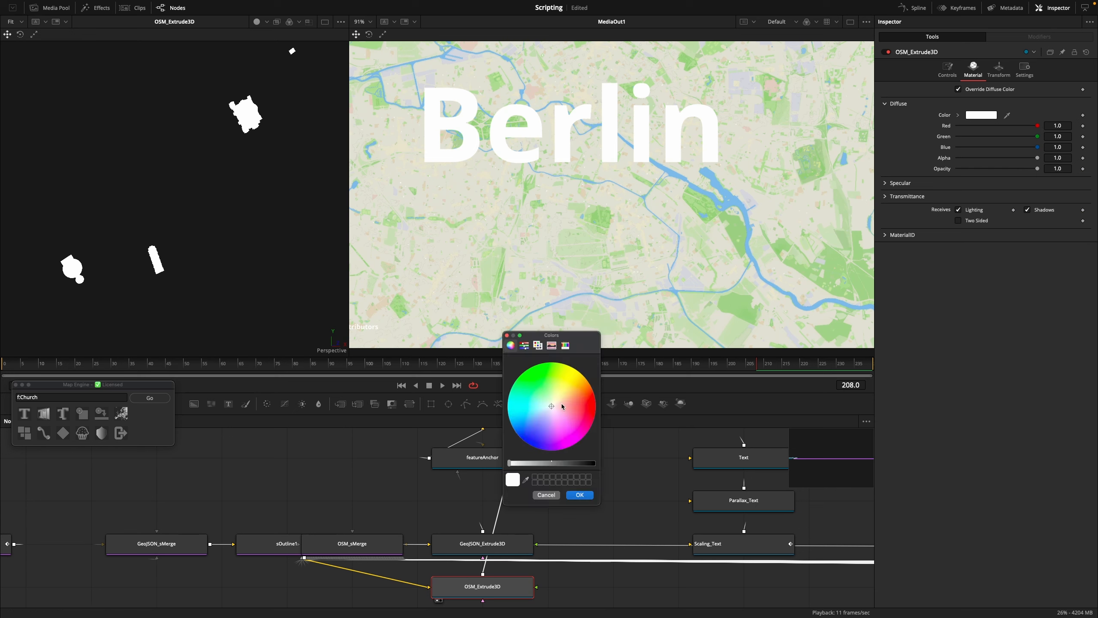
drag(562, 407, 596, 401)
click(531, 445)
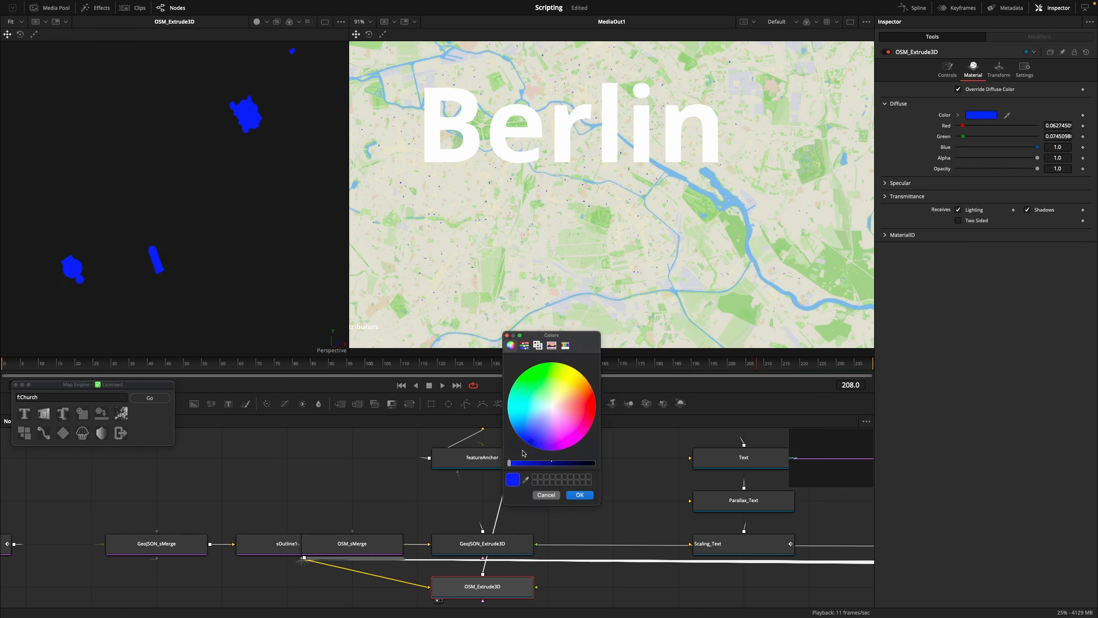
click(580, 494)
Examine the blue church shapes across the Berlin map and review the surrounding node layout
scroll(605, 264, down, 4)
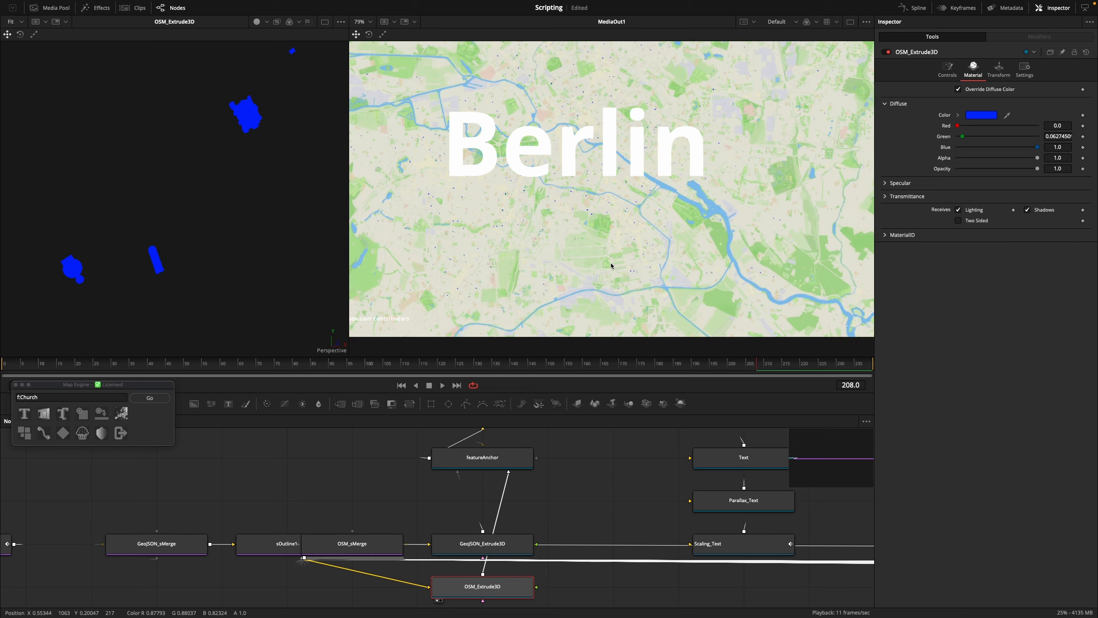
scroll(542, 249, up, 10)
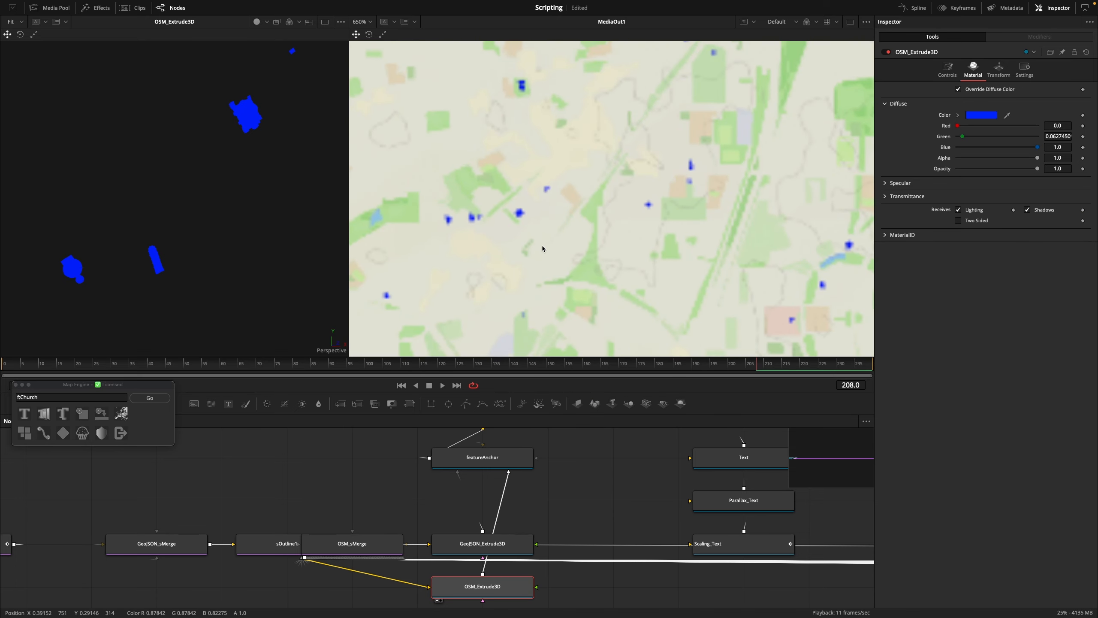
scroll(299, 91, up, 2)
drag(147, 96, 241, 202)
scroll(241, 201, down, 10)
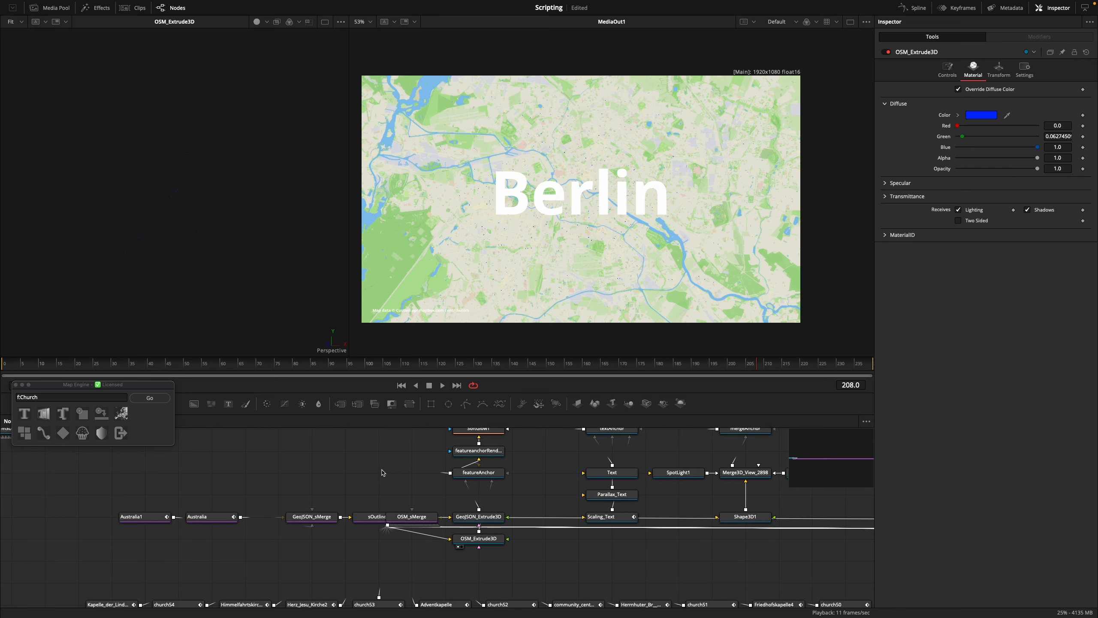
scroll(381, 472, down, 2)
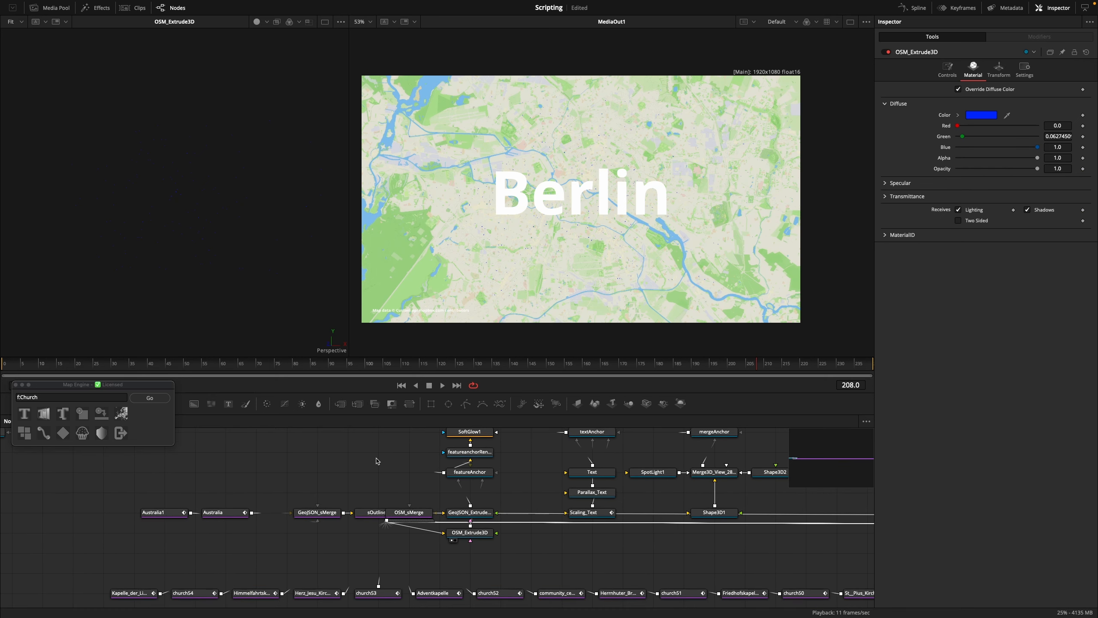
drag(369, 467, 352, 495)
Go to frame 191 and bake the map animation with Map Engine
click(695, 366)
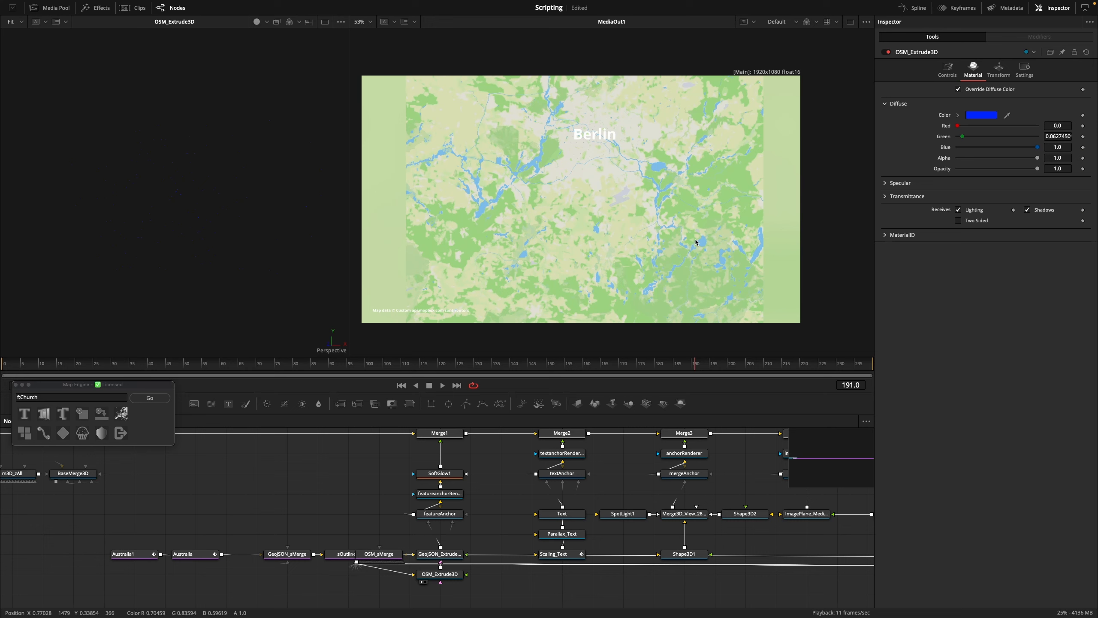
click(80, 434)
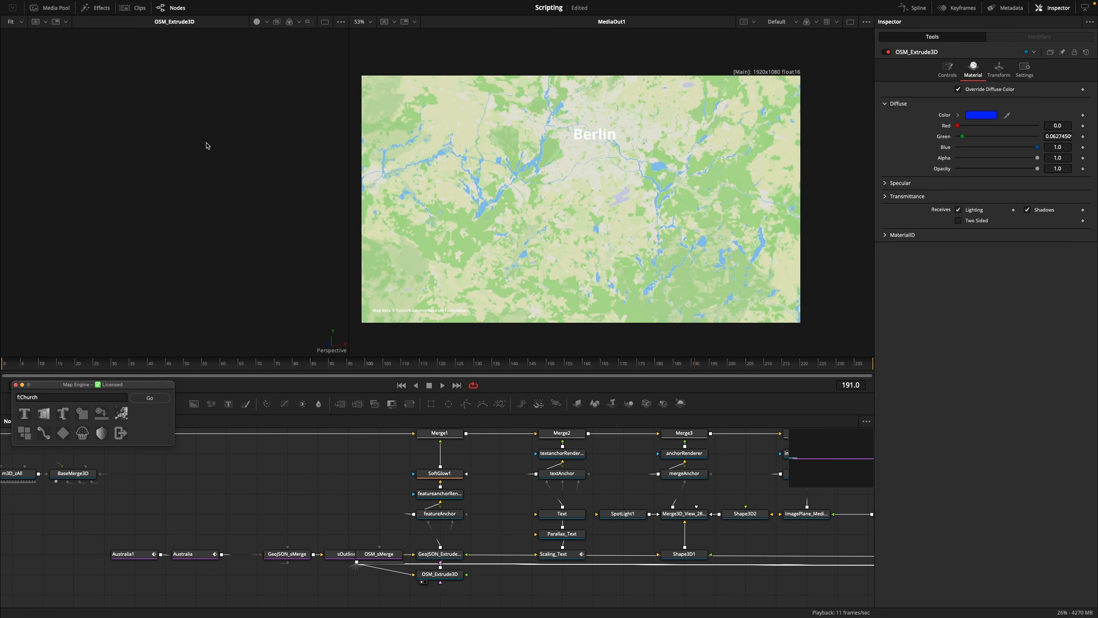
Close Map Engine and switch to the Edit page for playing back the finished map animation
click(121, 434)
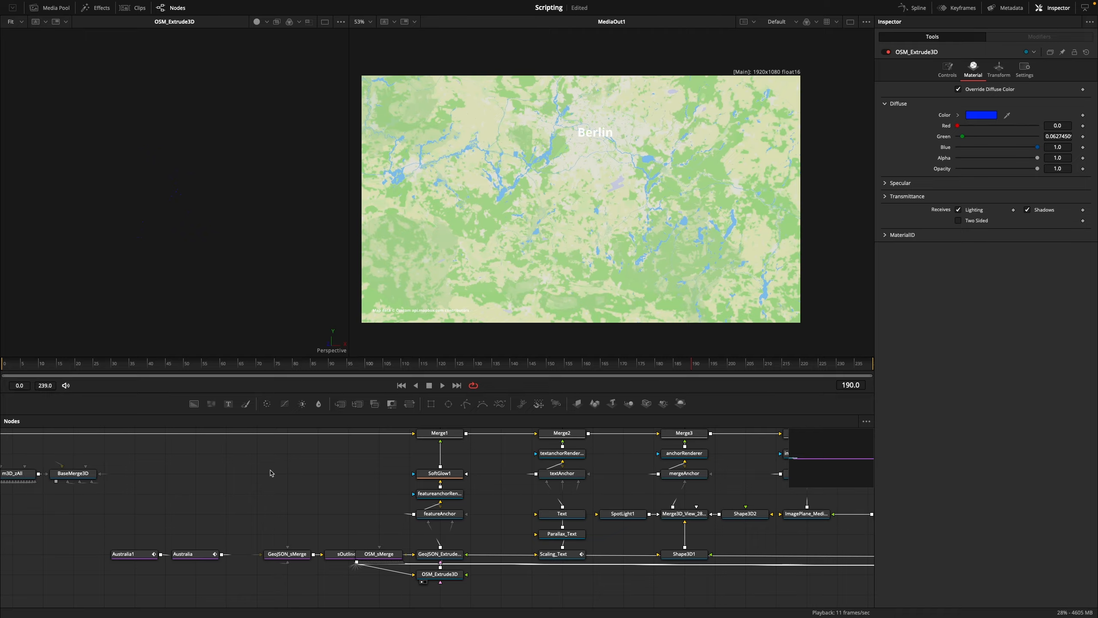
key(shift+4)
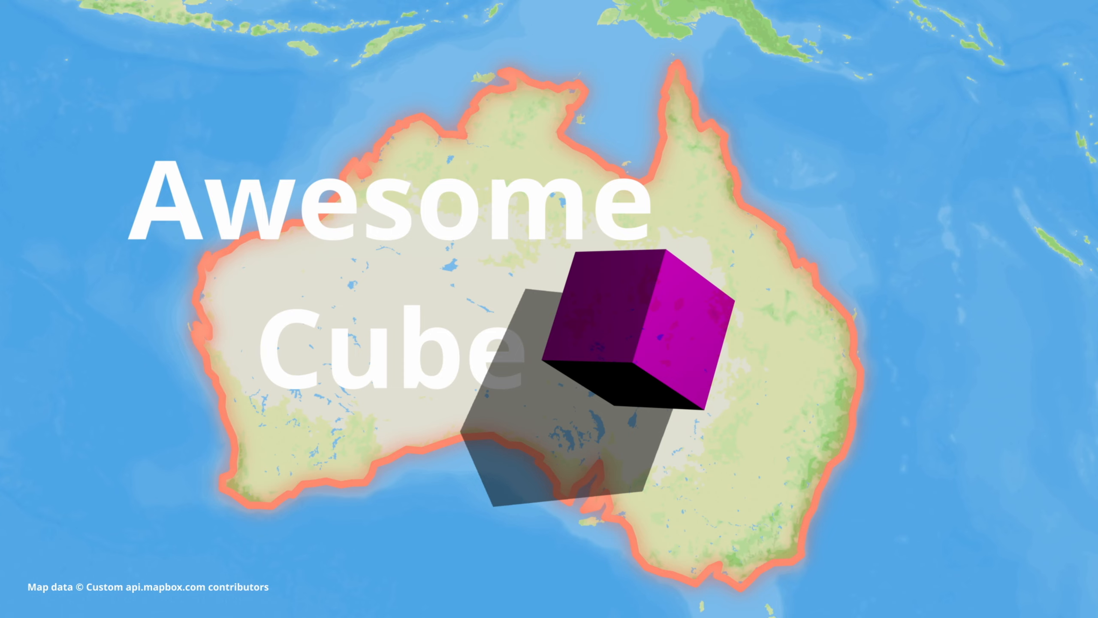